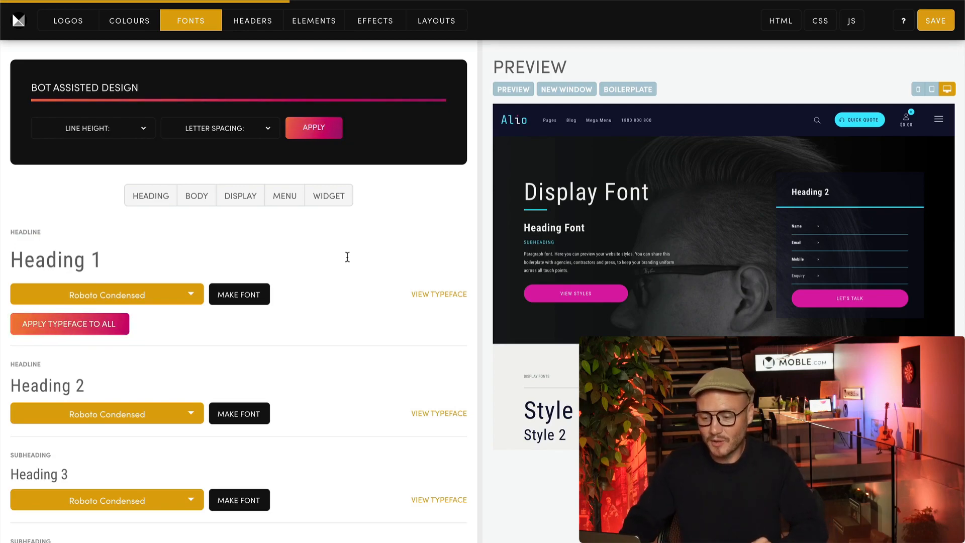
pyautogui.click(19, 25)
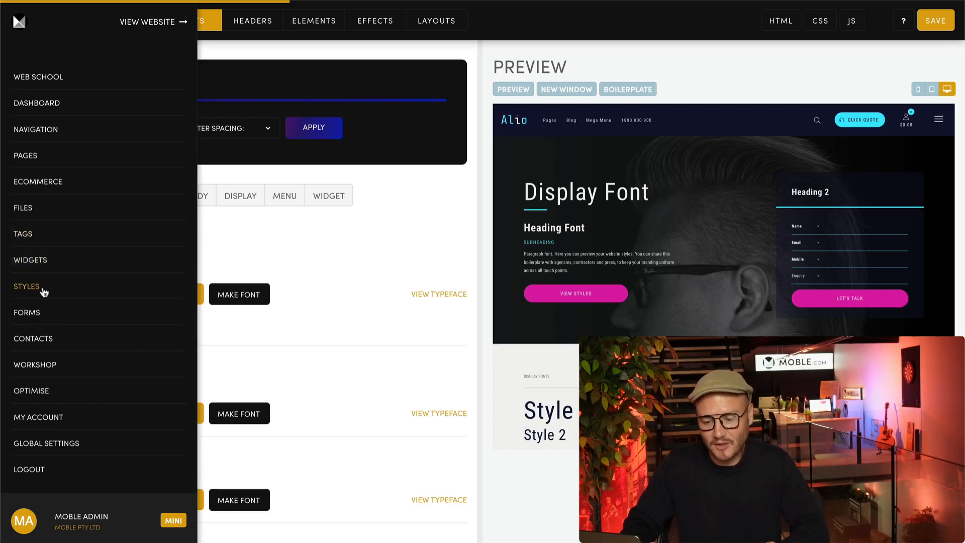
pyautogui.click(235, 232)
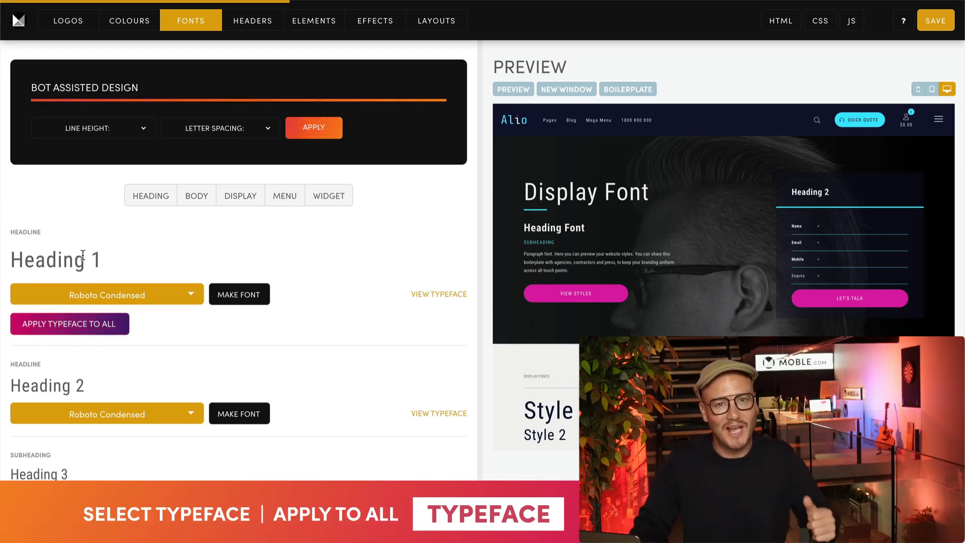
# Set the Heading 1 typeface to Roboto Mono, filtering the typeface list with "Robo"
pyautogui.click(156, 302)
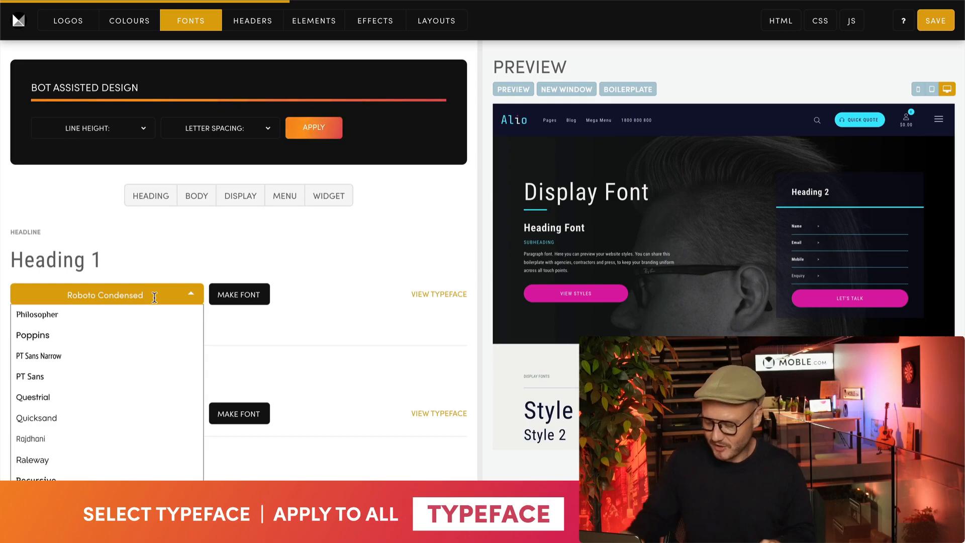
pyautogui.press('BackSpace')
pyautogui.write('Robo')
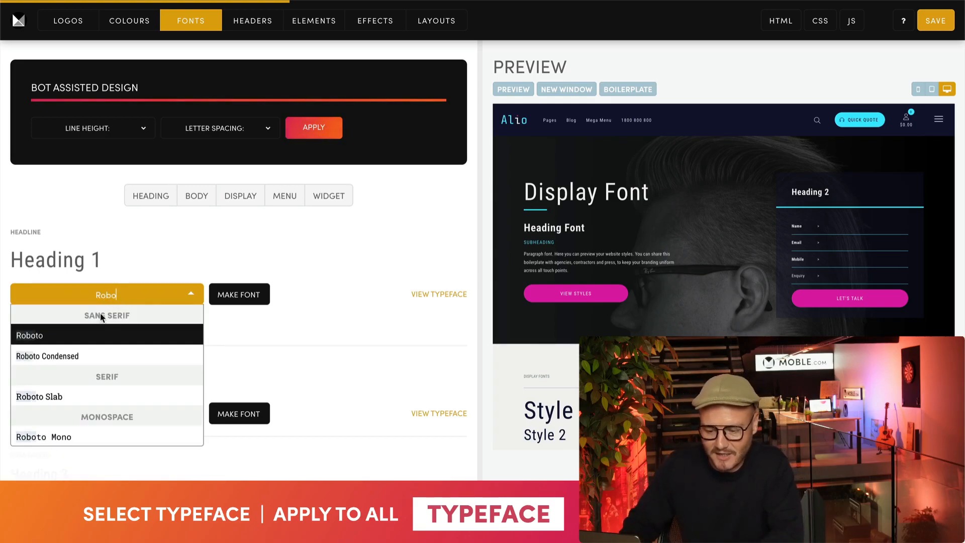
pyautogui.click(94, 436)
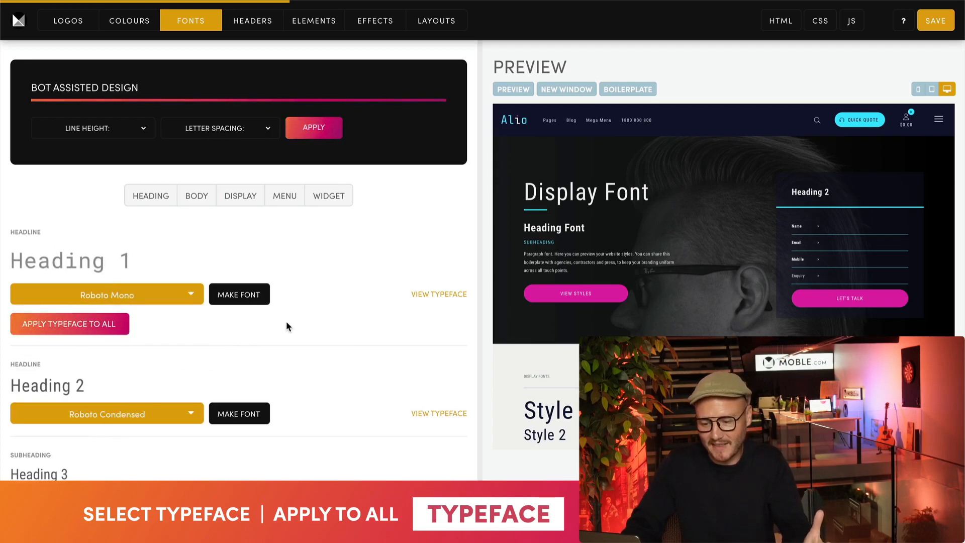
# Apply the Heading 1 typeface to all of the website's font styles
pyautogui.scroll(-2, 282, 352)
pyautogui.scroll(-2, 280, 363)
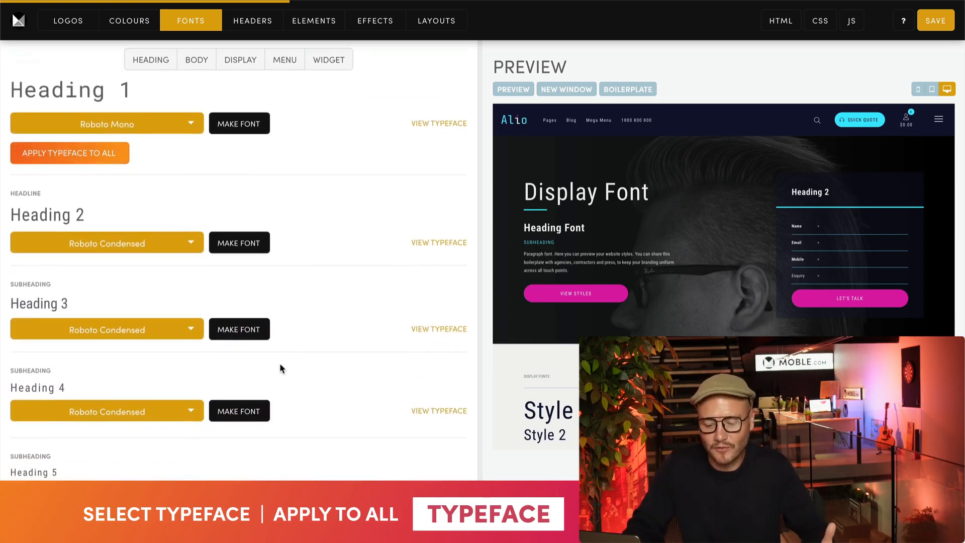
pyautogui.scroll(4, 279, 363)
pyautogui.scroll(1, 280, 365)
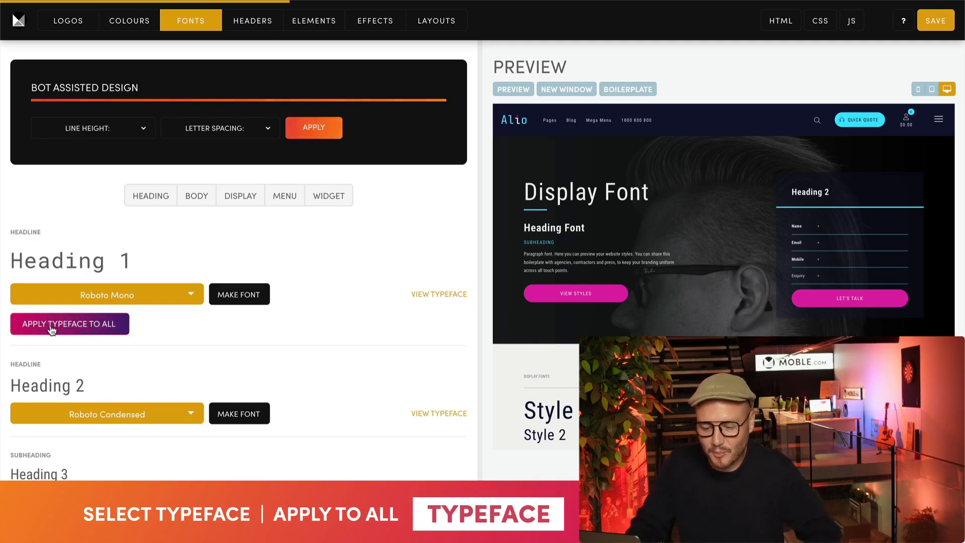
pyautogui.click(114, 328)
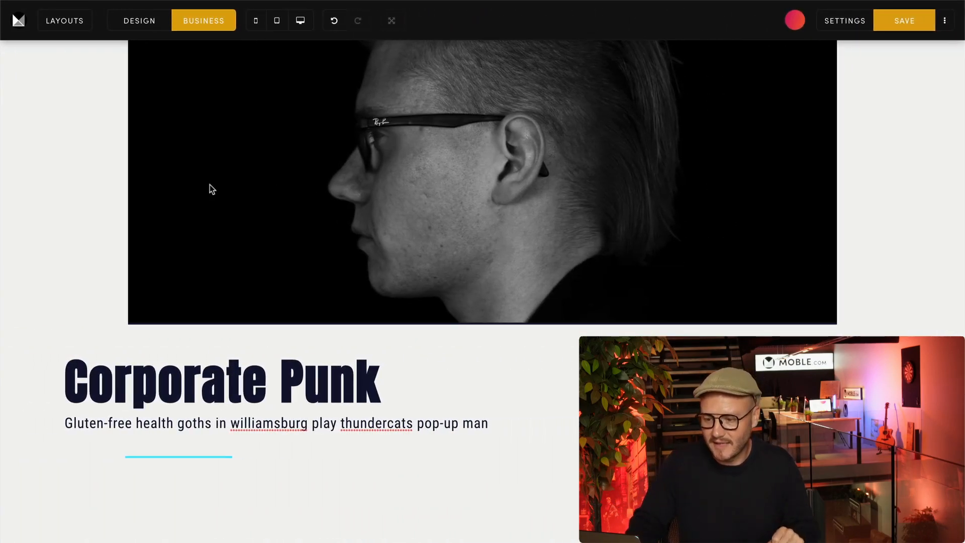
# In the page editor, open the list of text formats for the "Corporate Punk" heading
pyautogui.click(157, 380)
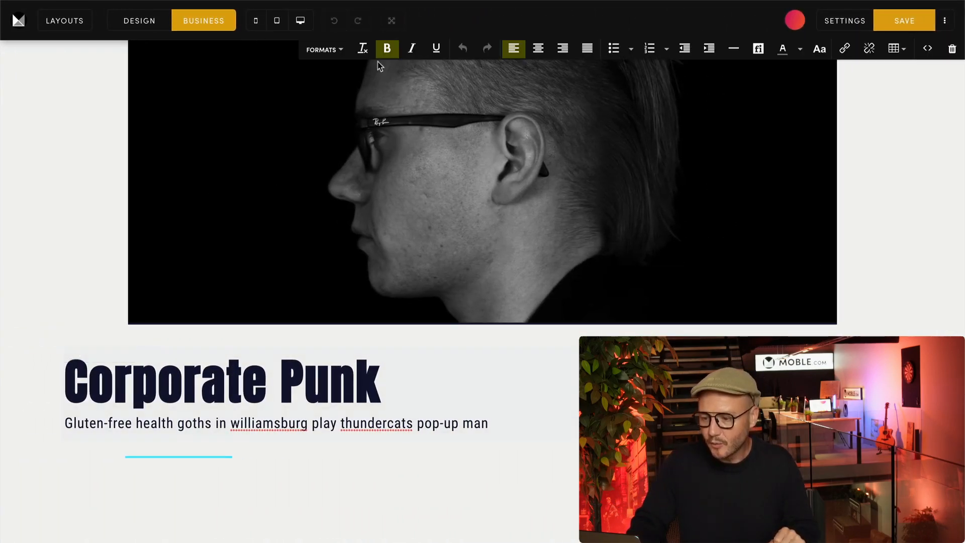
pyautogui.click(337, 49)
pyautogui.moveTo(339, 89)
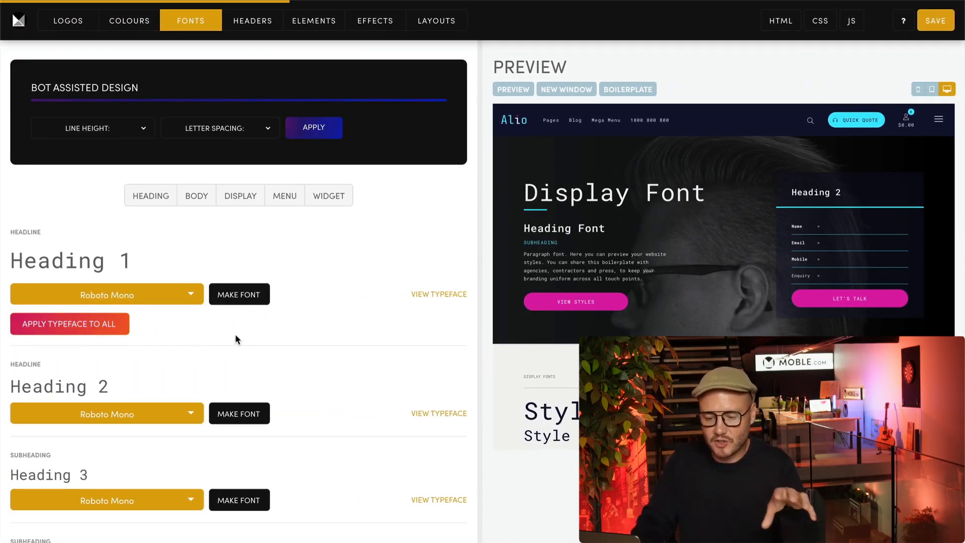
# Back in the font styles, review the typefaces assigned to the heading, body, display, menu and widget fonts
pyautogui.scroll(-1, 231, 349)
pyautogui.scroll(-1, 231, 351)
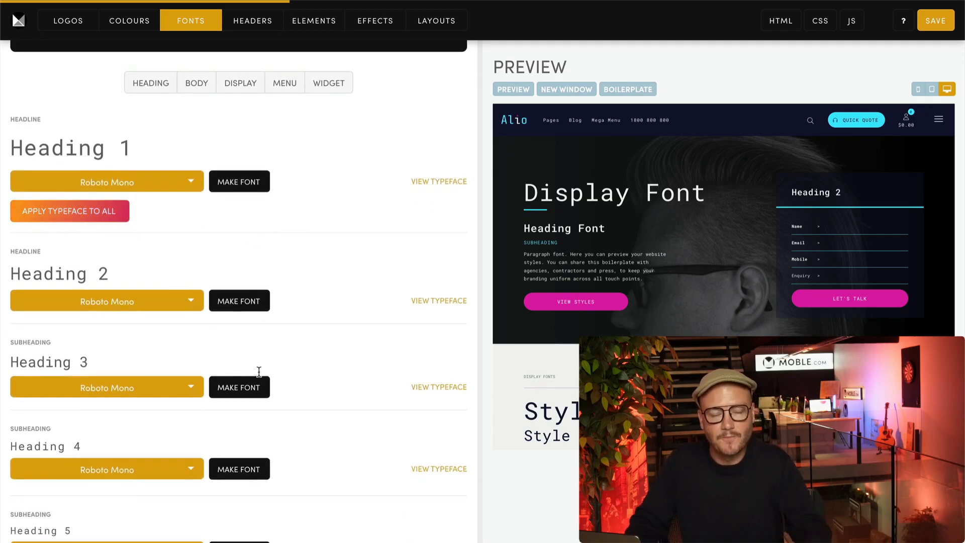
pyautogui.scroll(-5, 259, 372)
pyautogui.scroll(-3, 259, 375)
pyautogui.scroll(-5, 266, 362)
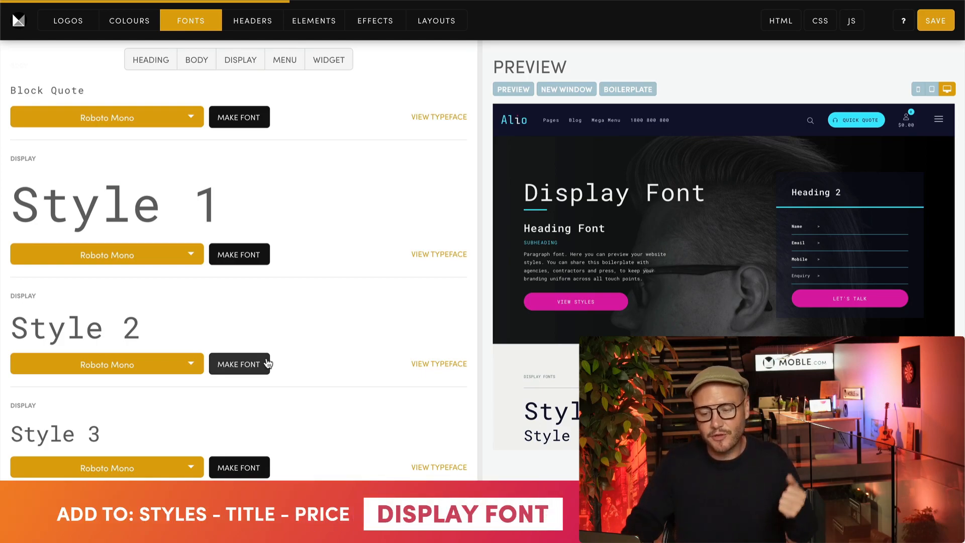
pyautogui.scroll(-10, 196, 275)
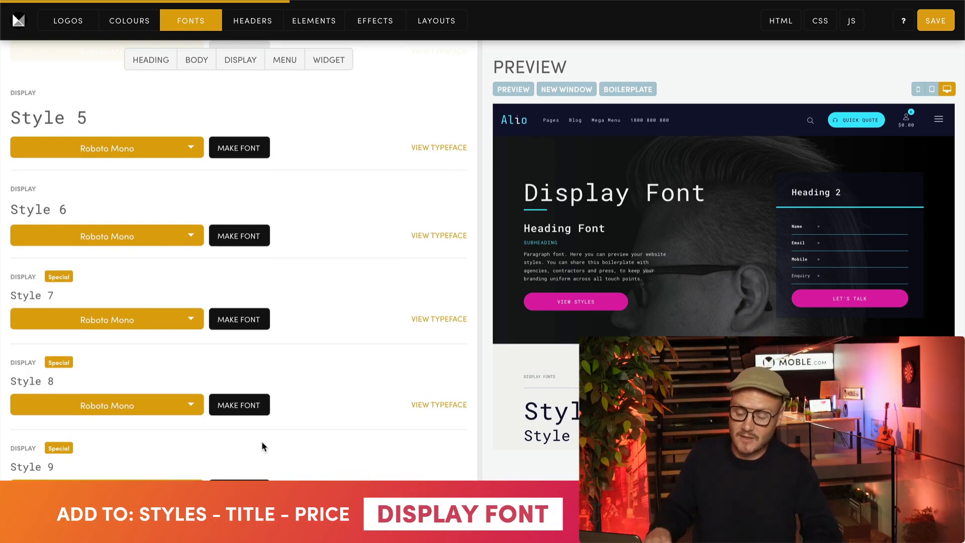
pyautogui.scroll(-5, 261, 441)
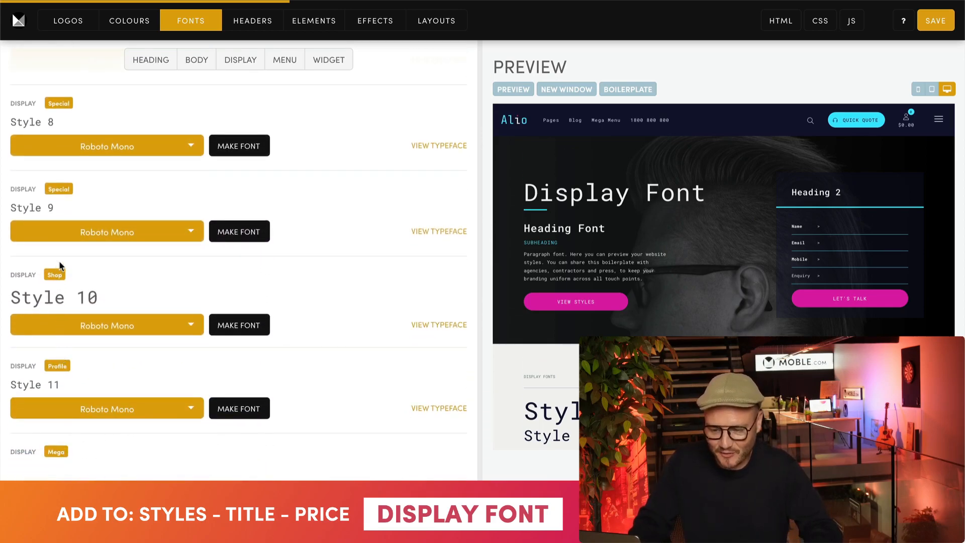
pyautogui.scroll(-8, 375, 337)
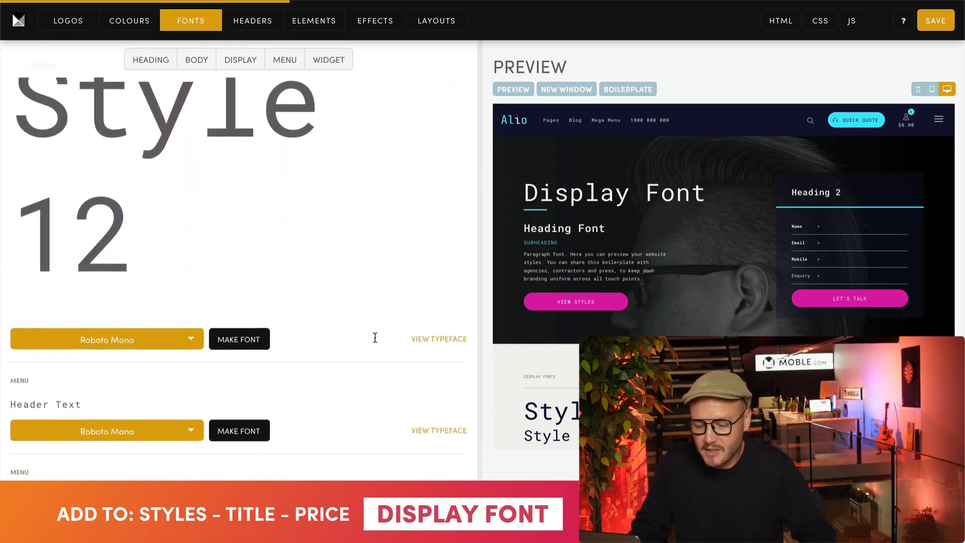
pyautogui.scroll(2, 375, 338)
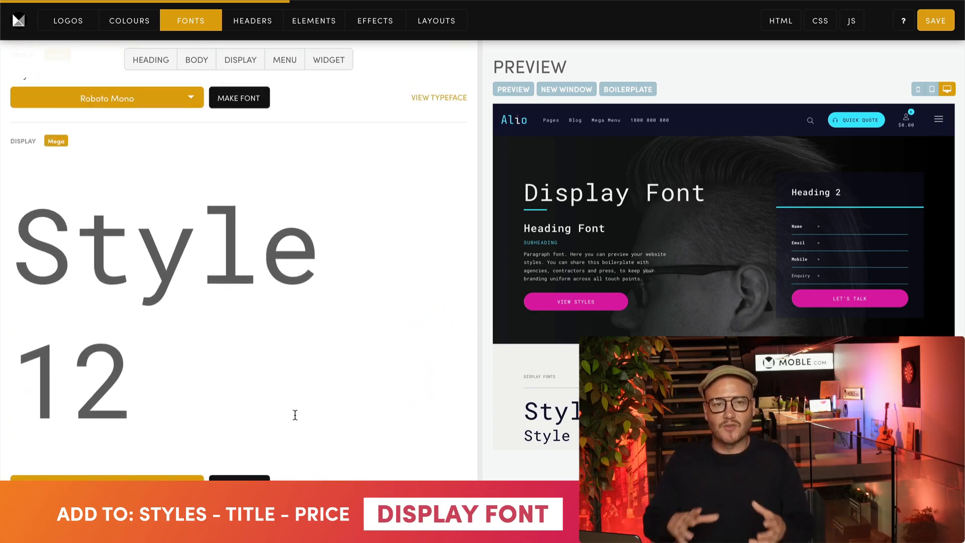
pyautogui.scroll(-1, 295, 414)
pyautogui.scroll(-10, 295, 414)
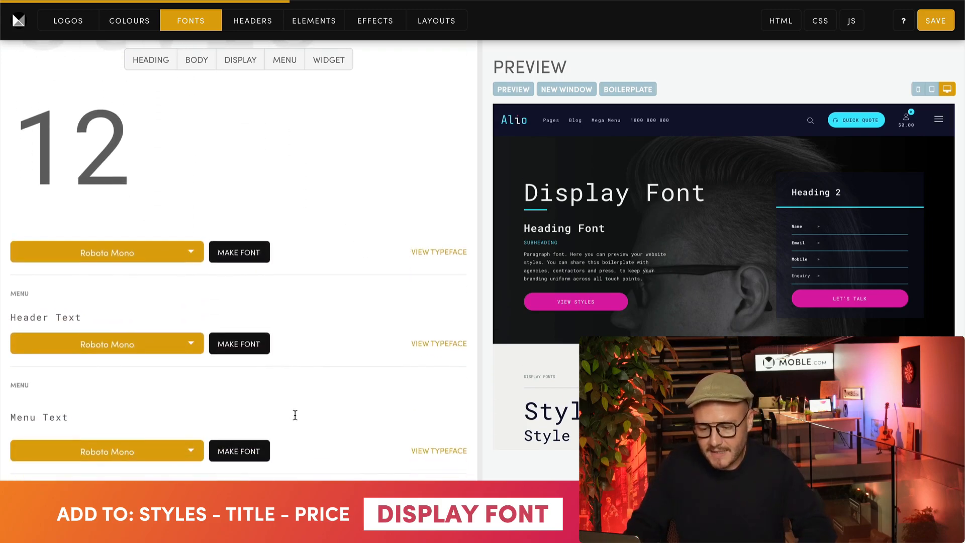
pyautogui.scroll(-1, 300, 411)
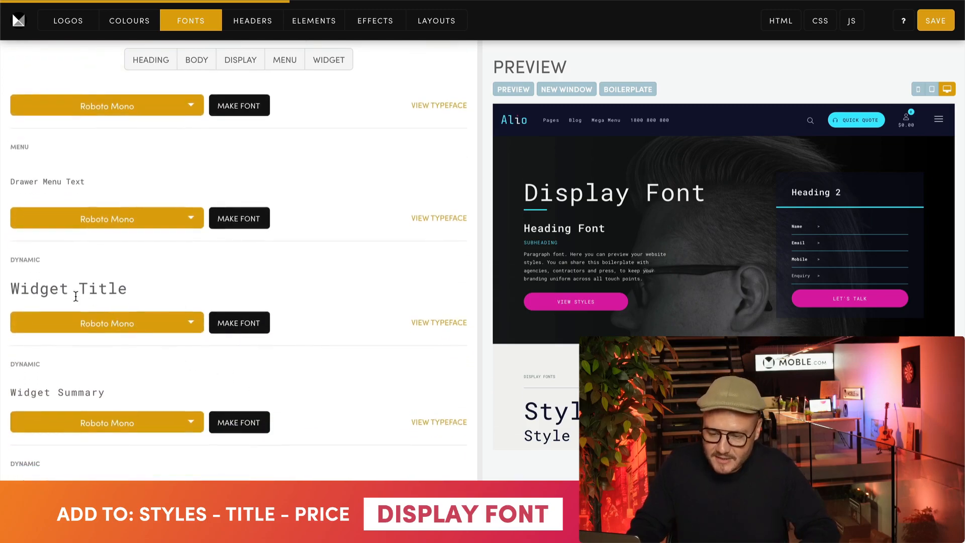
pyautogui.scroll(-5, 113, 327)
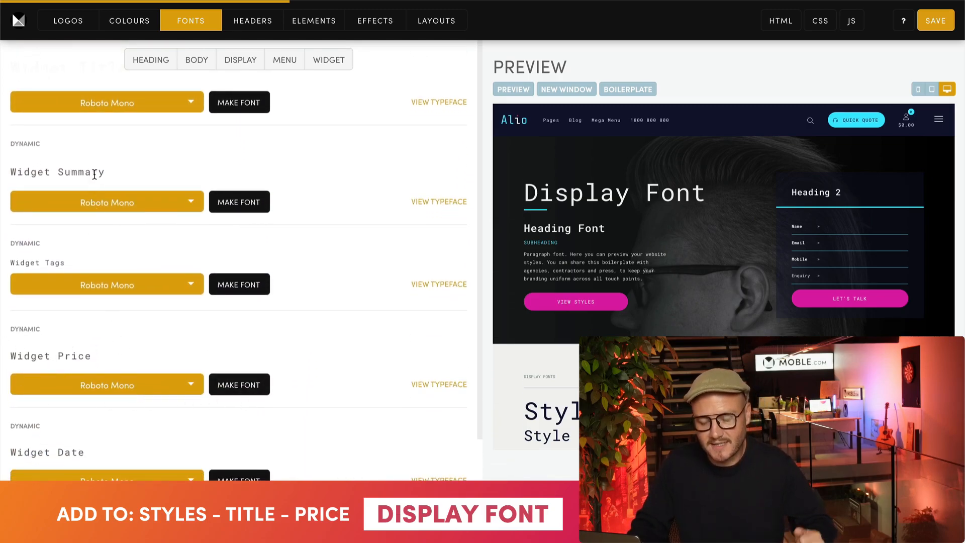
pyautogui.scroll(4, 143, 173)
pyautogui.scroll(15, 208, 213)
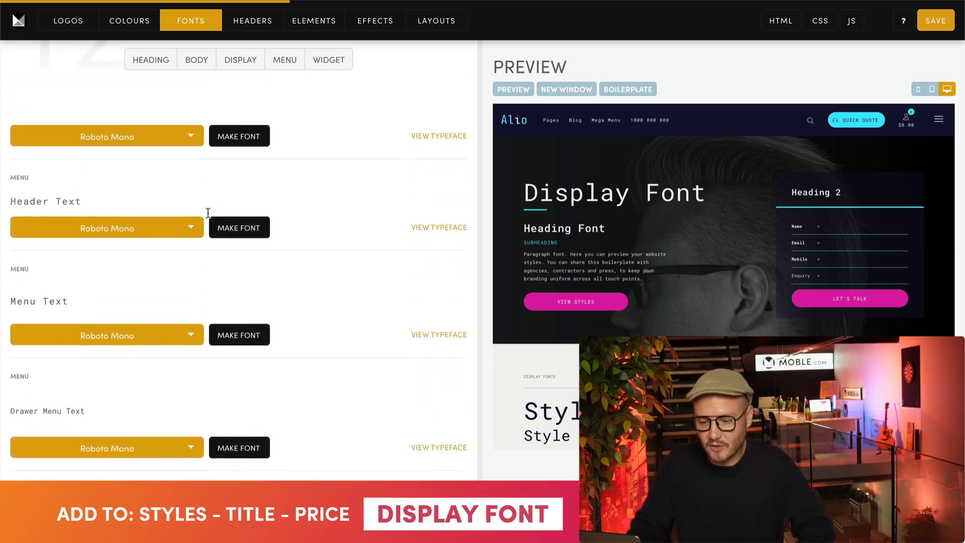
pyautogui.scroll(10, 201, 328)
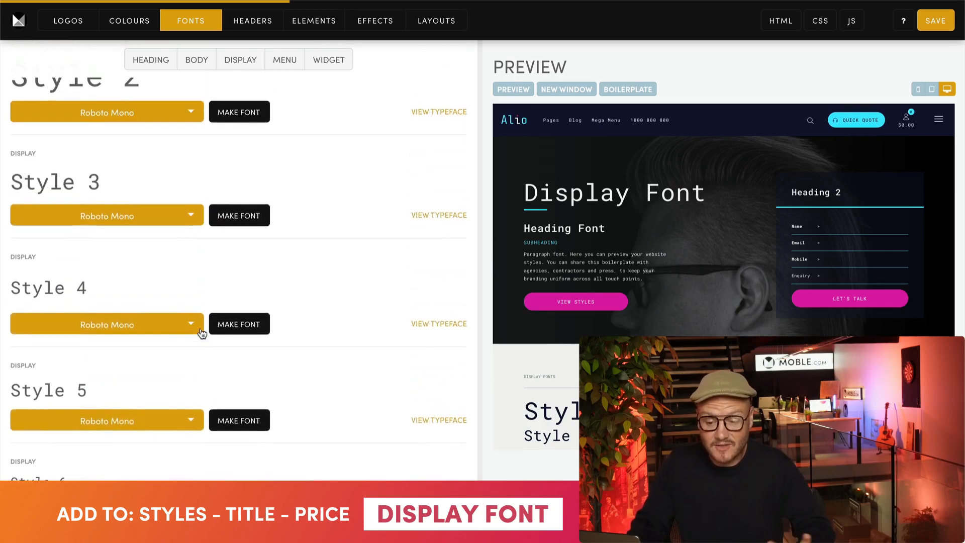
pyautogui.scroll(4, 200, 327)
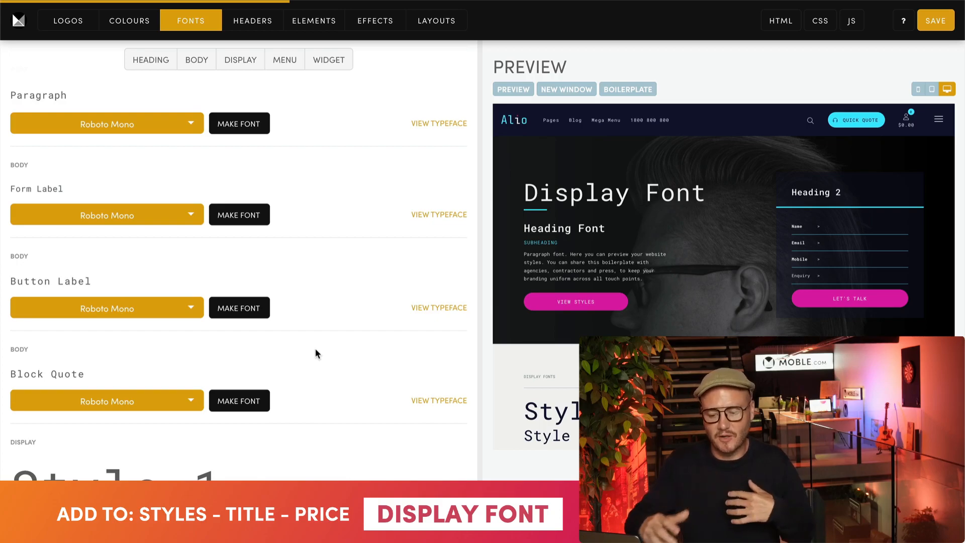
# Set the typeface of display font Style 1 to Share Tech Mono
pyautogui.scroll(-2, 315, 349)
pyautogui.scroll(-2, 315, 349)
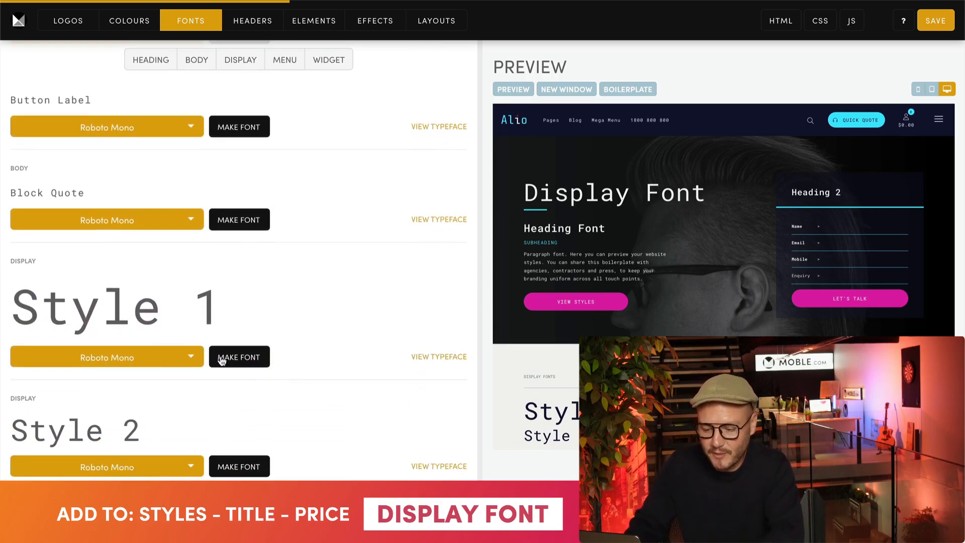
pyautogui.click(148, 357)
pyautogui.write('Sha')
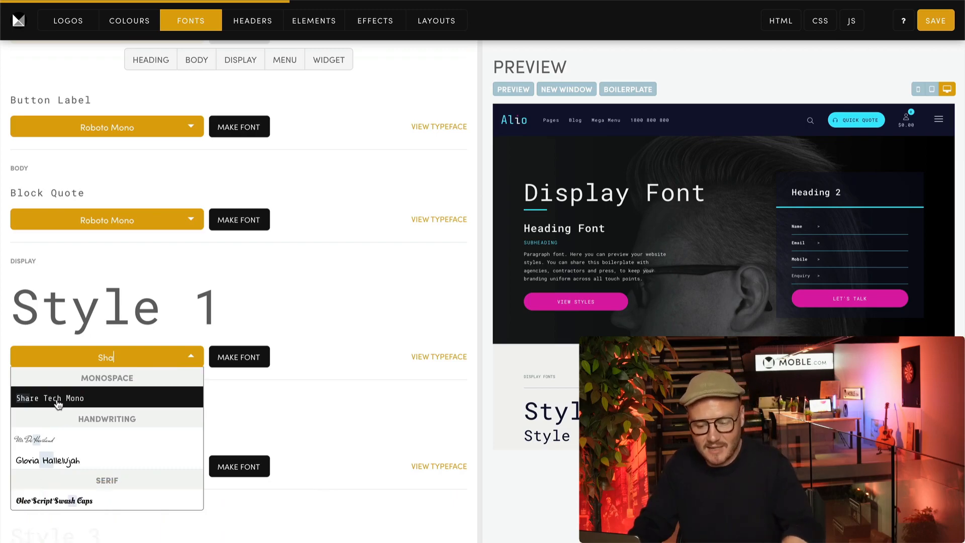
pyautogui.click(38, 398)
# Set the typeface of display font Style 2 to Share Tech Mono
pyautogui.scroll(-2, 289, 387)
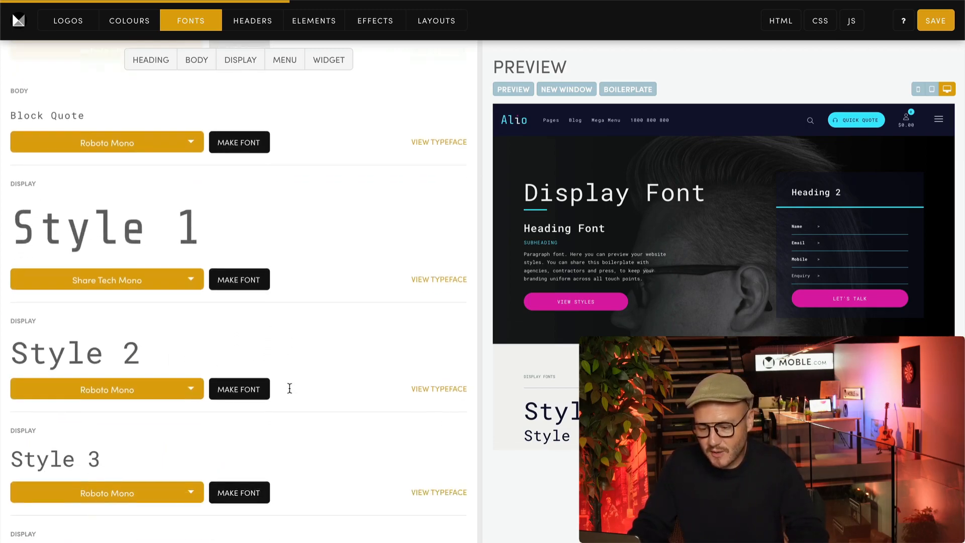
pyautogui.click(139, 376)
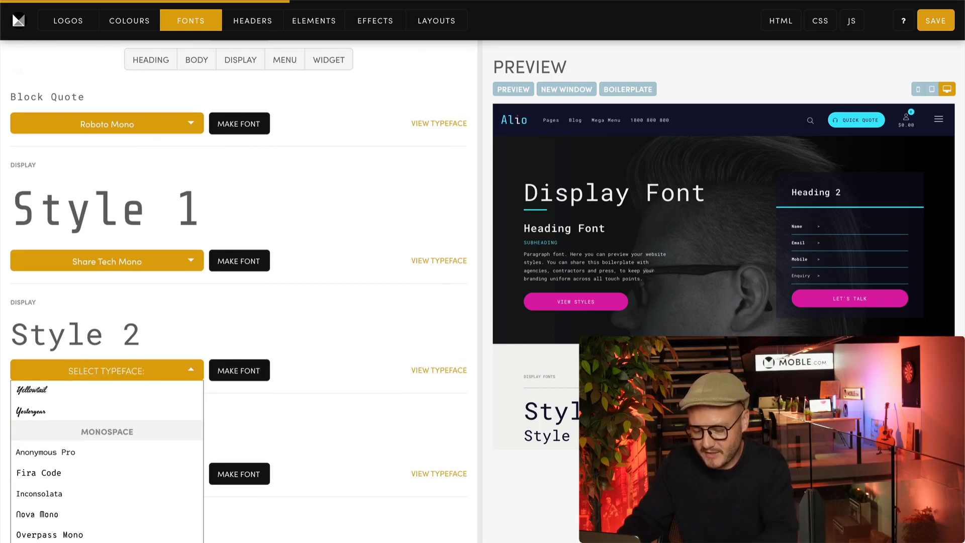
pyautogui.write('Sha')
pyautogui.click(120, 413)
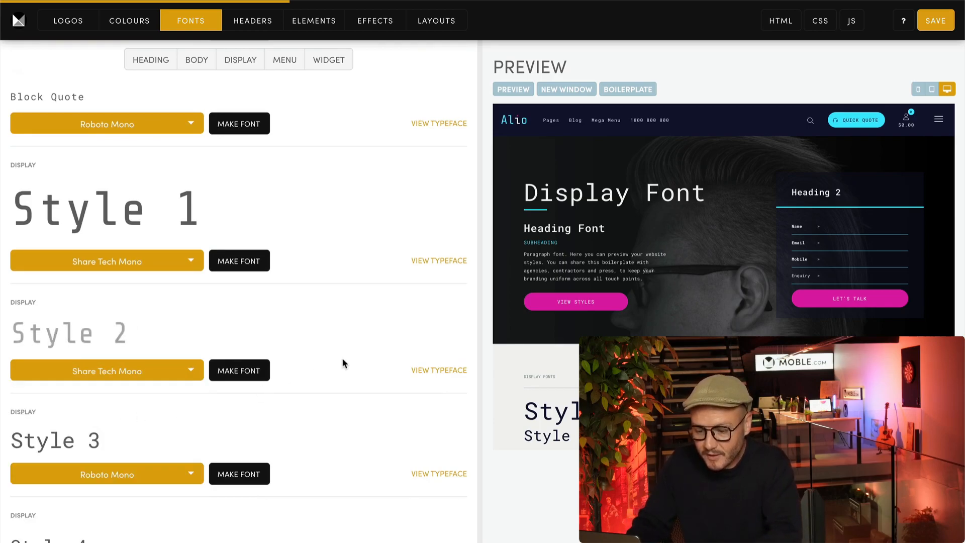
# Open the detailed font settings for Heading 1, covering size, line height, letter spacing and weight
pyautogui.scroll(15, 319, 336)
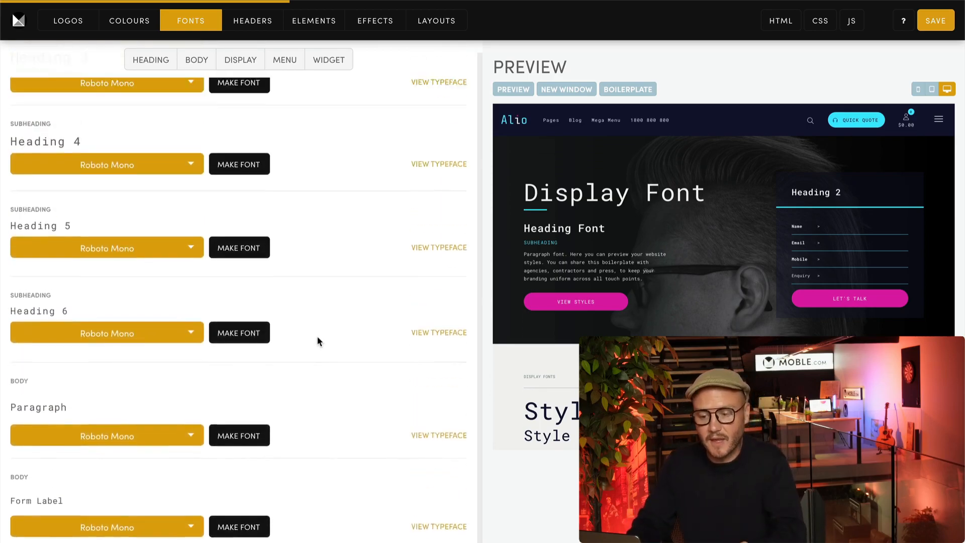
pyautogui.scroll(3, 318, 341)
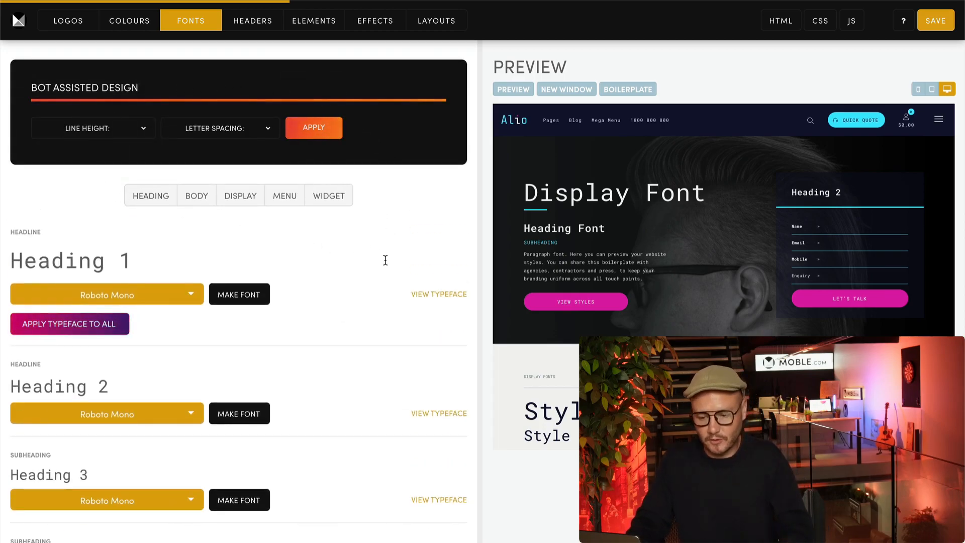
pyautogui.scroll(-3, 384, 259)
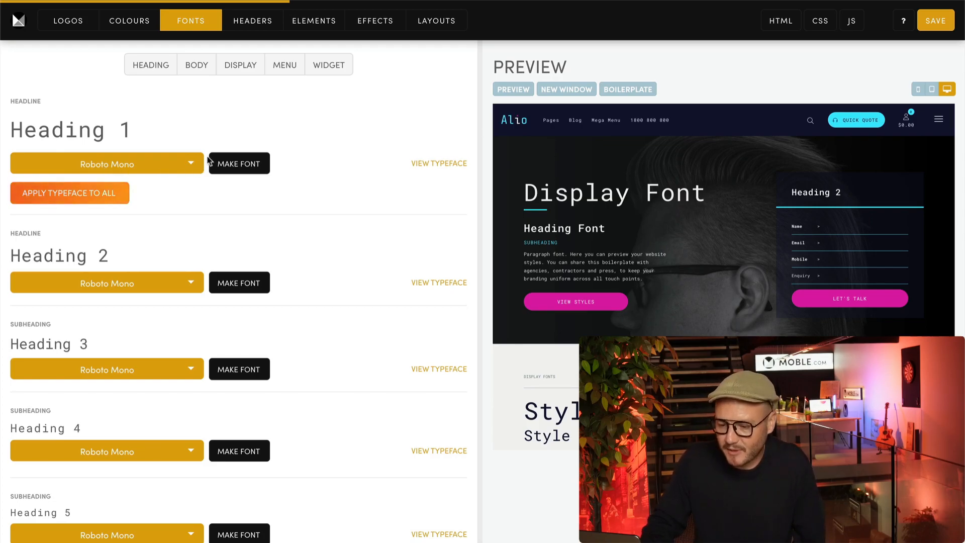
pyautogui.click(246, 164)
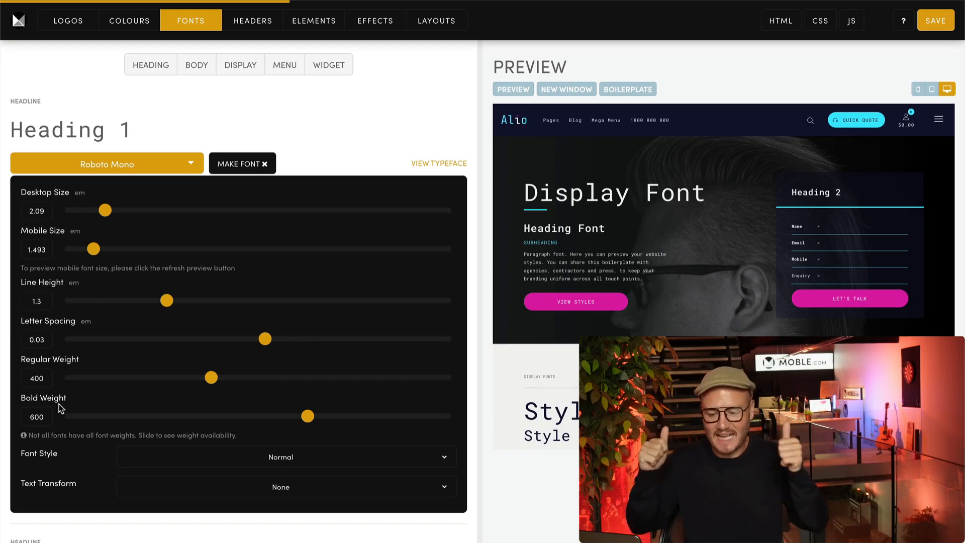
# Check the text transform options available for Heading 1, keeping the current setting
pyautogui.scroll(-2, 59, 408)
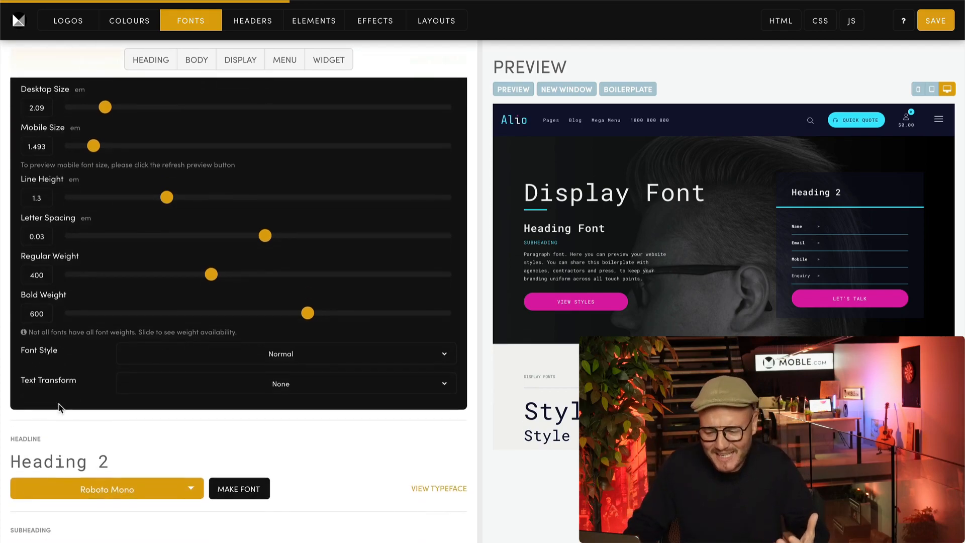
pyautogui.click(242, 385)
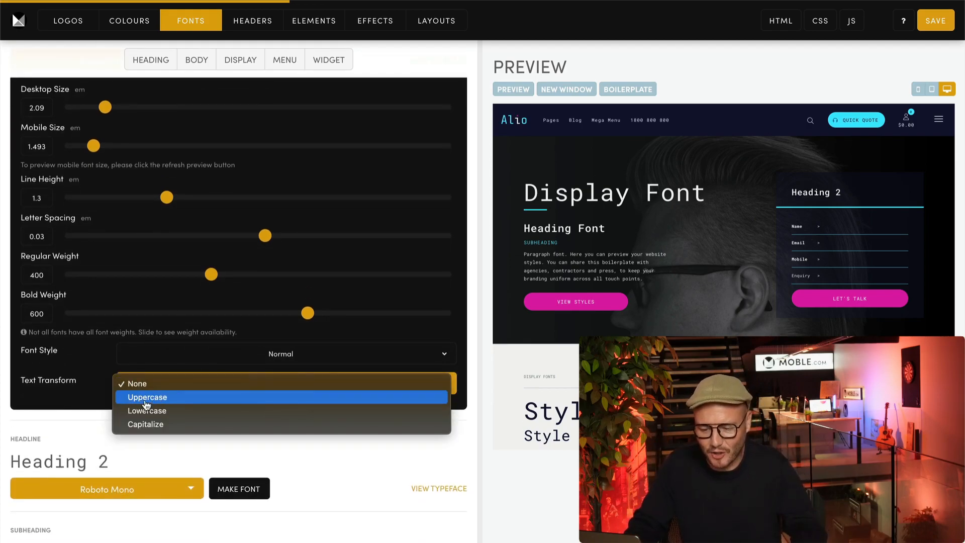
pyautogui.click(99, 402)
pyautogui.scroll(2, 99, 394)
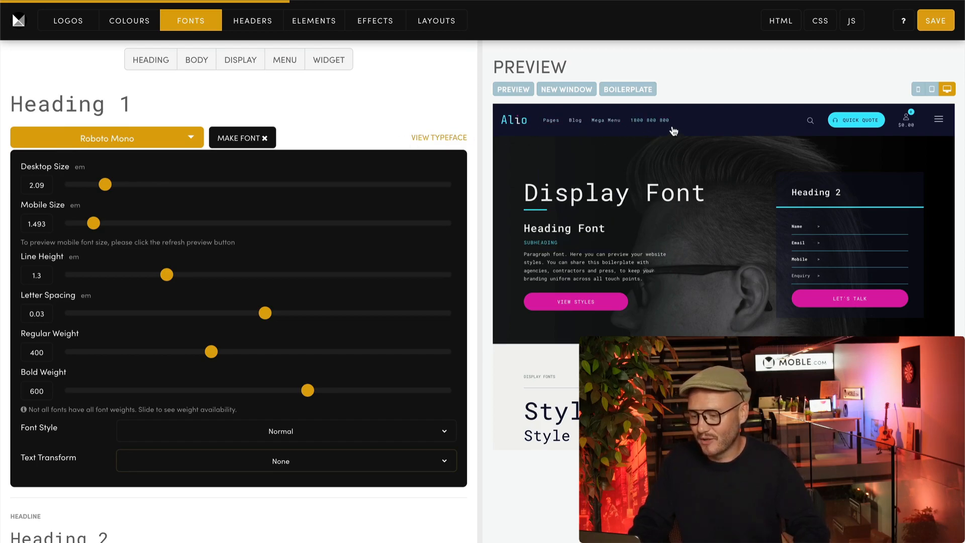
# Open the detailed font settings for the menu's Header Text, check its text transform options, and close the settings without changes
pyautogui.click(289, 60)
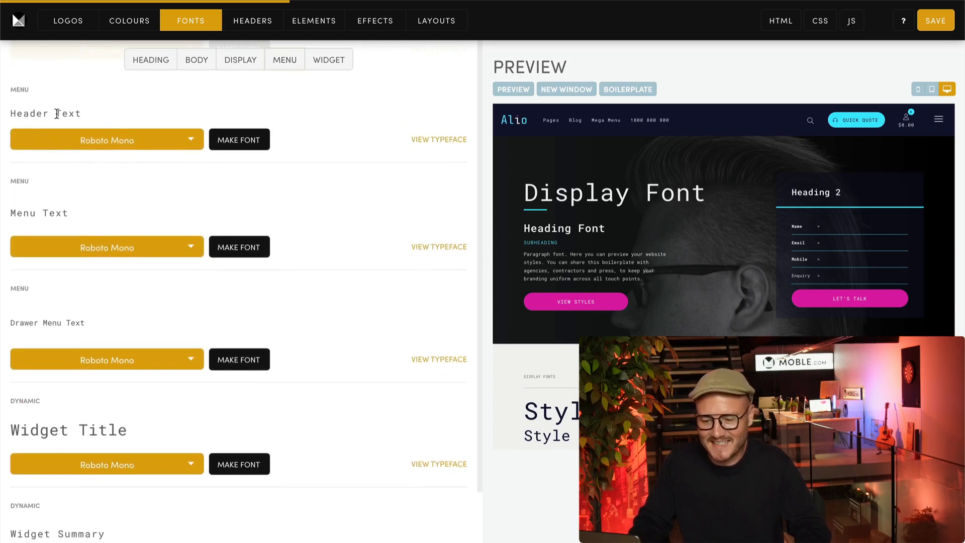
pyautogui.click(253, 136)
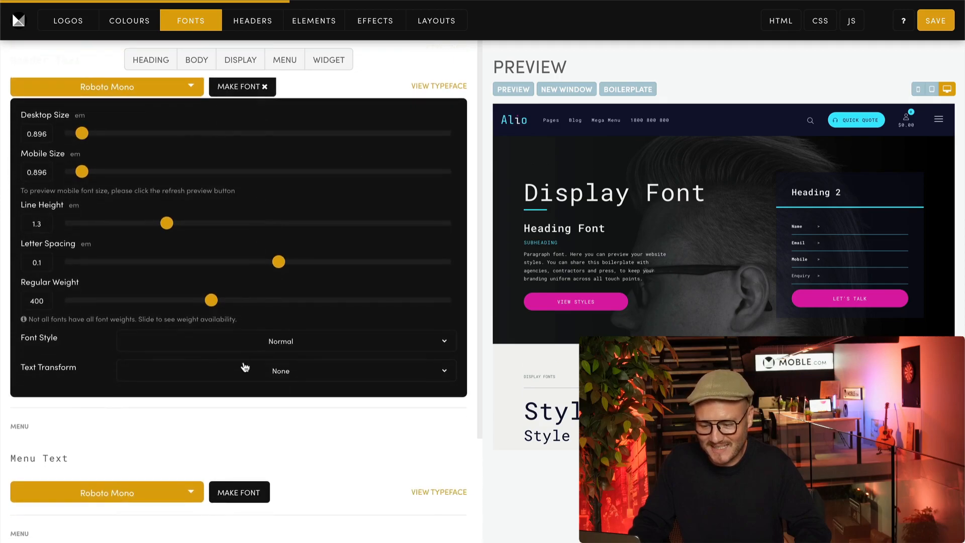
pyautogui.click(263, 371)
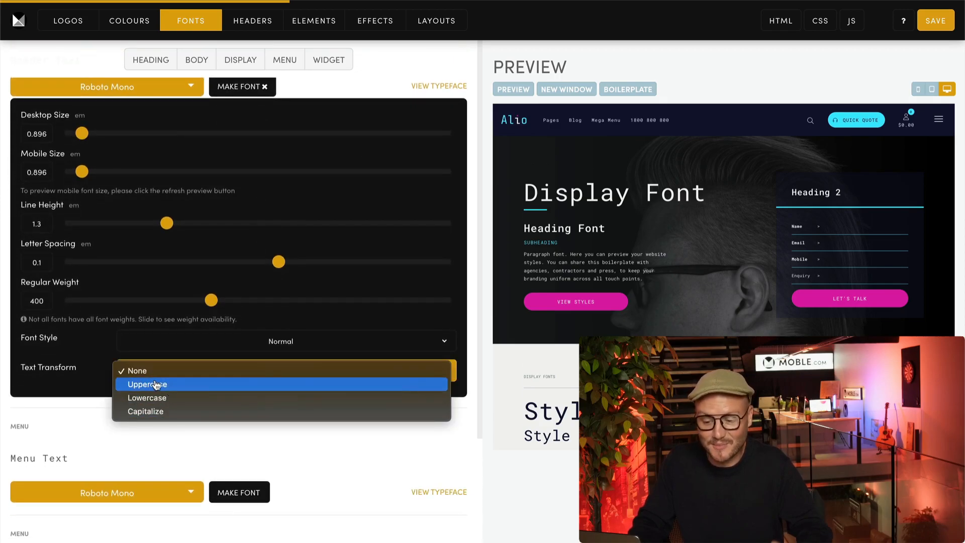
pyautogui.click(260, 97)
pyautogui.click(261, 96)
# Check the line height and letter spacing presets in the Bot Assisted Design section without applying any
pyautogui.scroll(18, 327, 119)
pyautogui.scroll(20, 327, 120)
pyautogui.scroll(10, 328, 119)
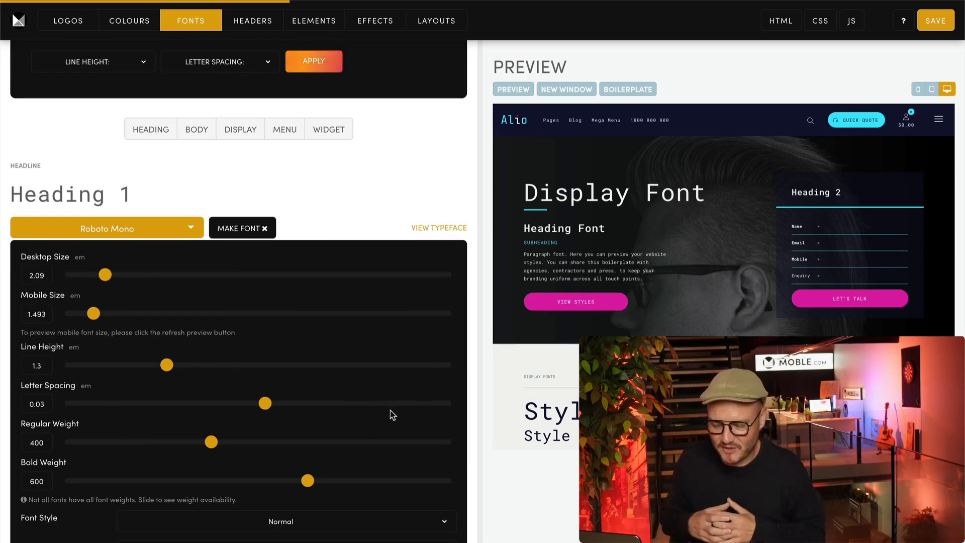
pyautogui.scroll(-1, 390, 411)
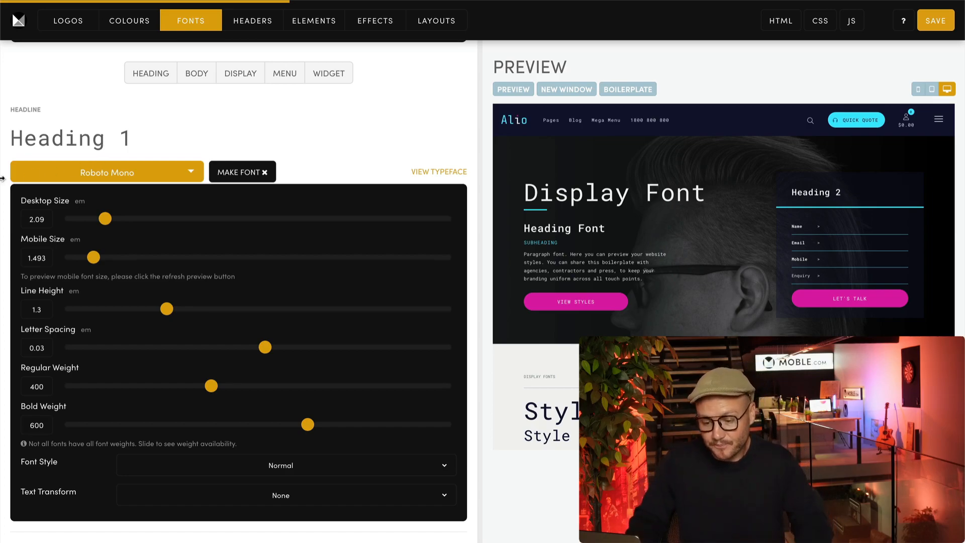
pyautogui.scroll(2, 372, 131)
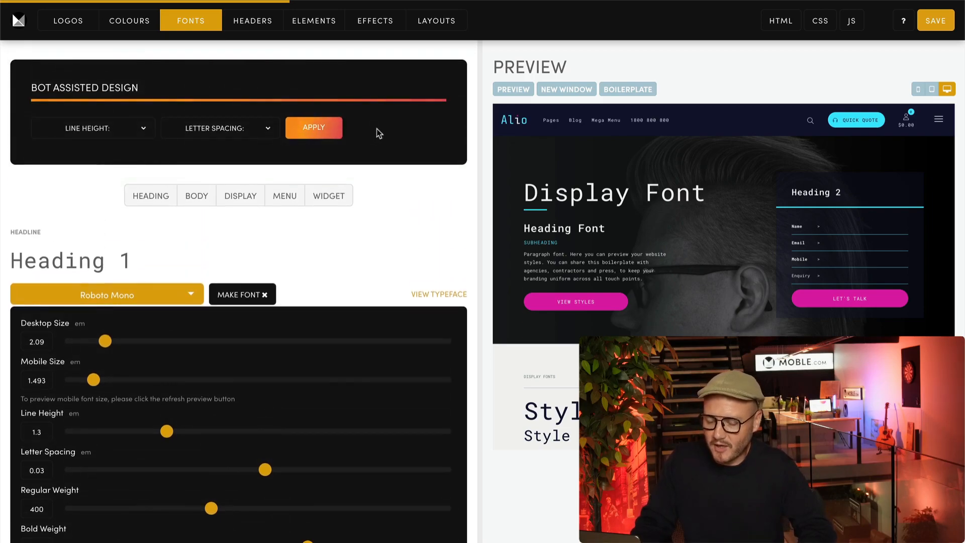
pyautogui.click(110, 133)
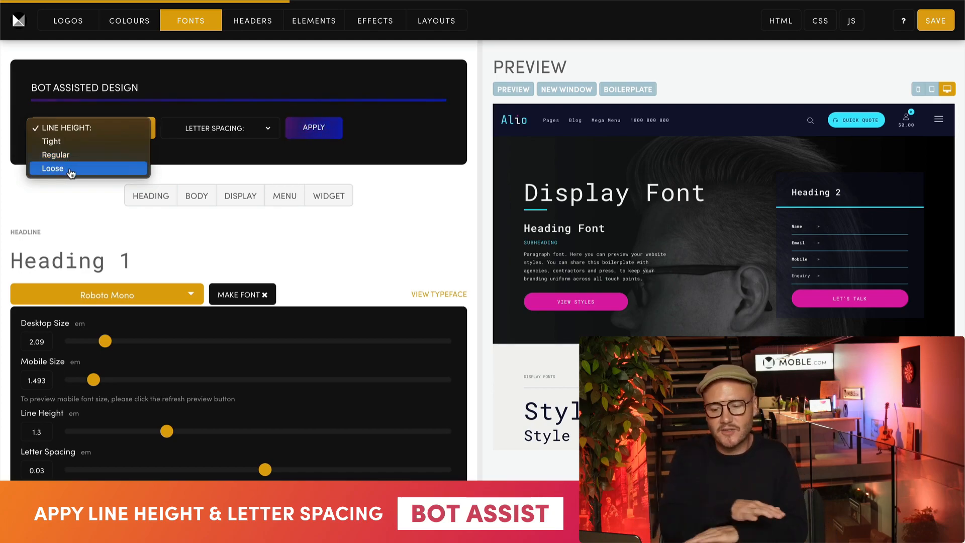
pyautogui.click(217, 136)
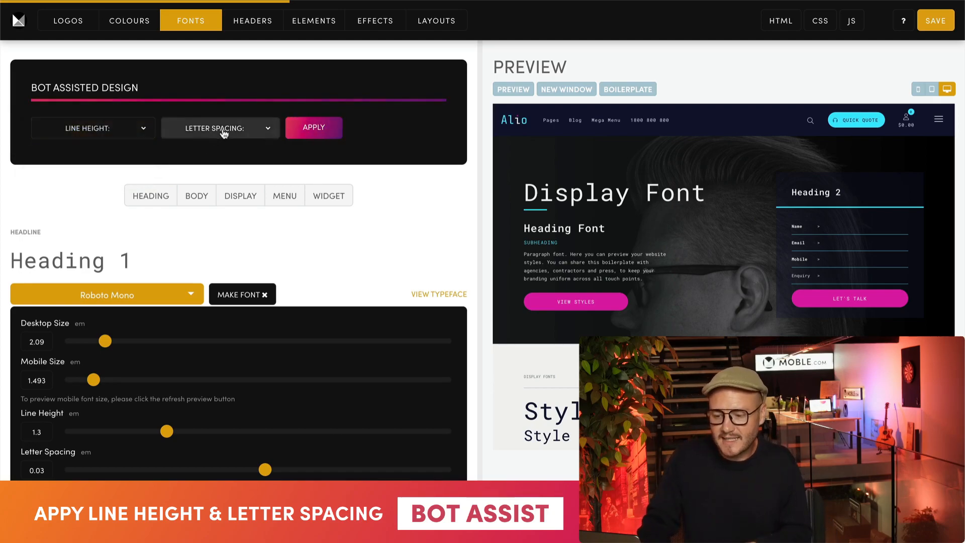
pyautogui.click(222, 133)
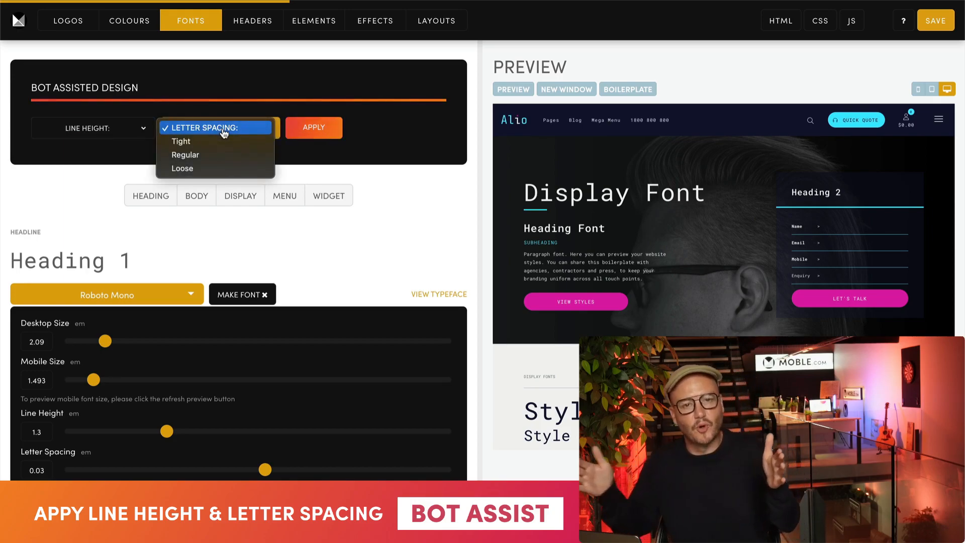
pyautogui.click(122, 130)
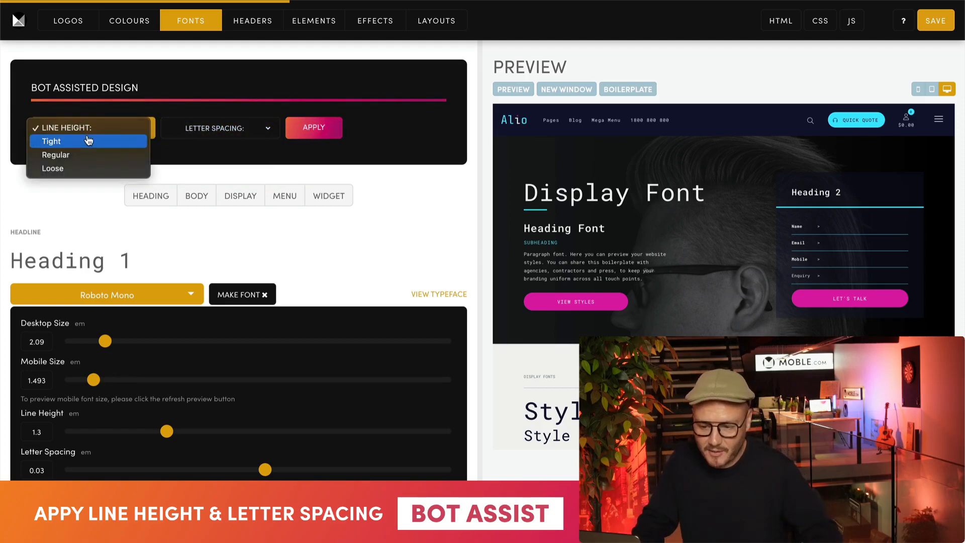
pyautogui.click(90, 174)
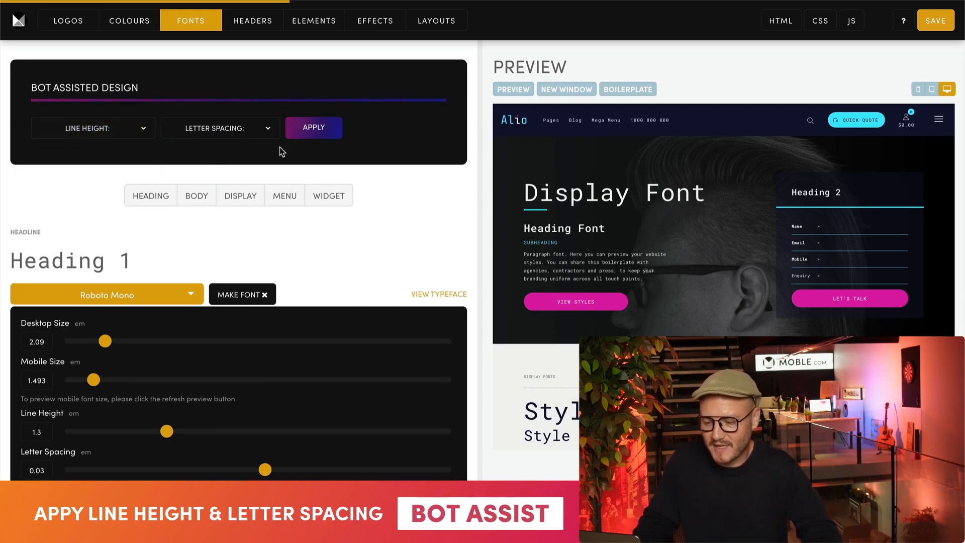
# Examine the heading, display and paragraph samples in the preview, and close the detailed font settings for Heading 1
pyautogui.scroll(-15, 726, 315)
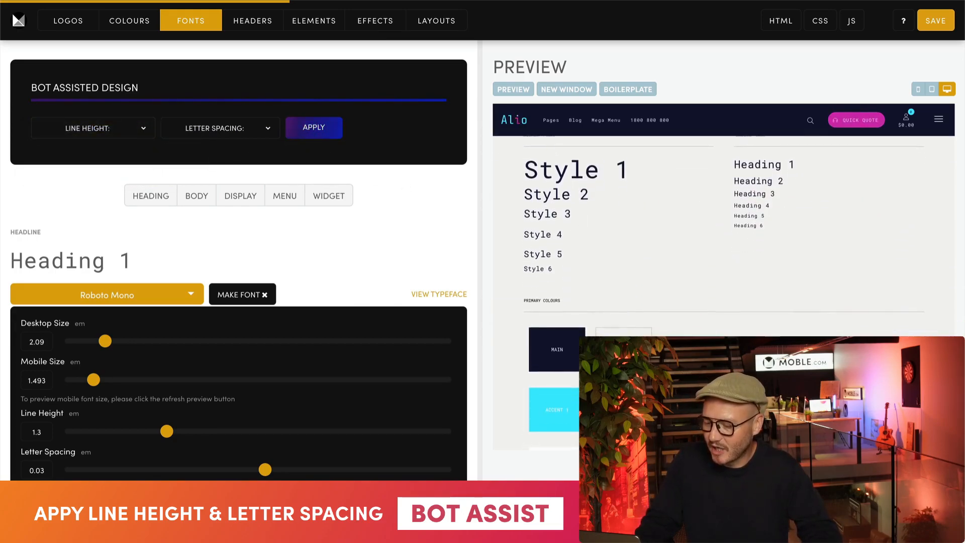
pyautogui.scroll(-3, 790, 240)
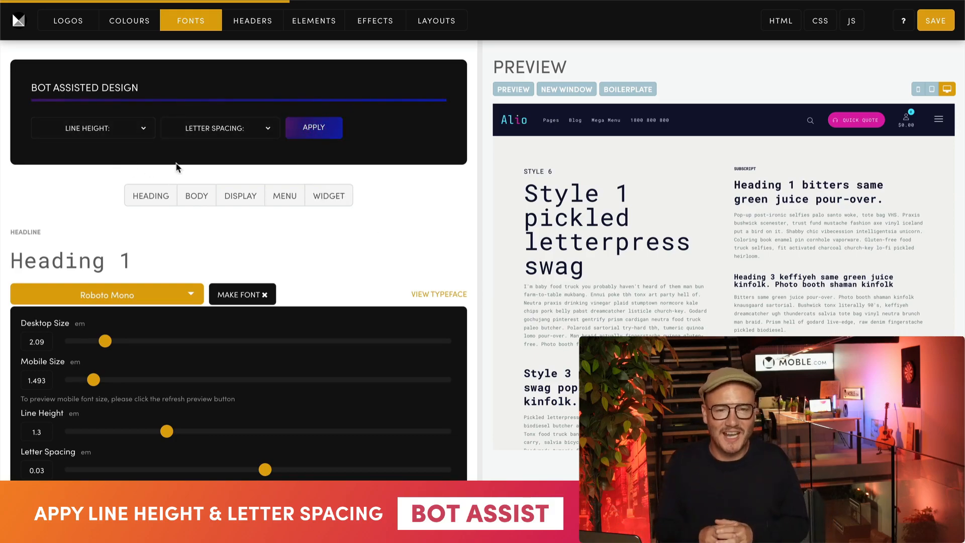
pyautogui.click(110, 129)
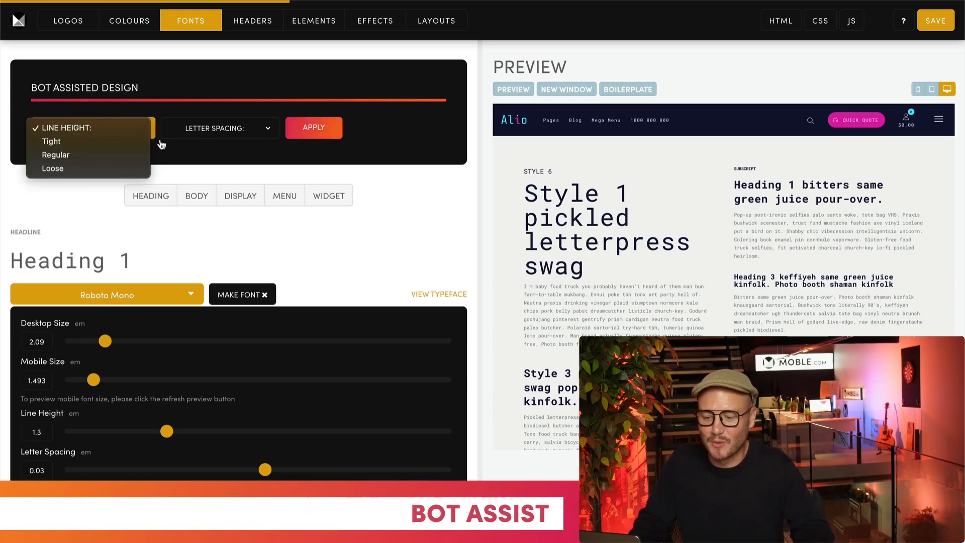
pyautogui.click(189, 197)
pyautogui.click(264, 294)
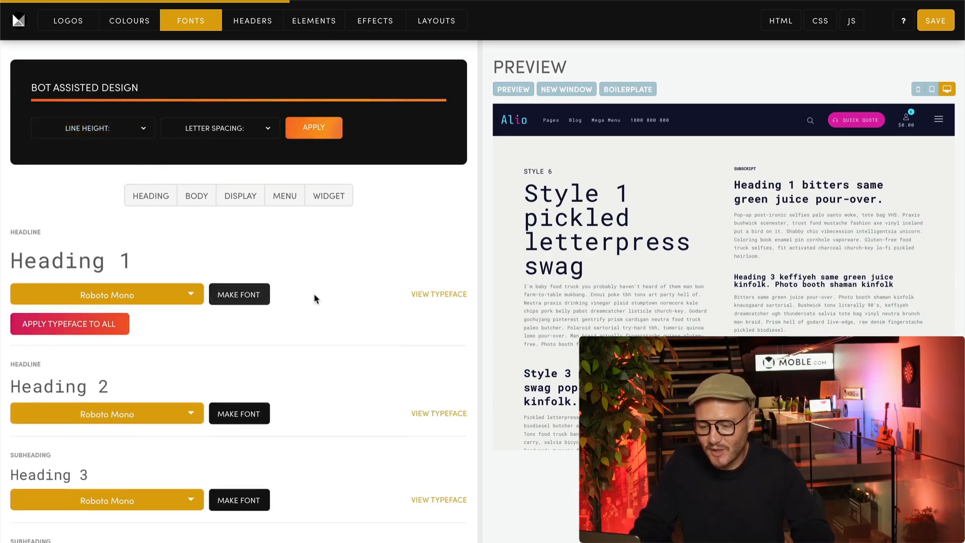
# Review the typefaces assigned to the heading, body, display, menu and widget fonts
pyautogui.scroll(-2, 314, 293)
pyautogui.scroll(-1, 297, 370)
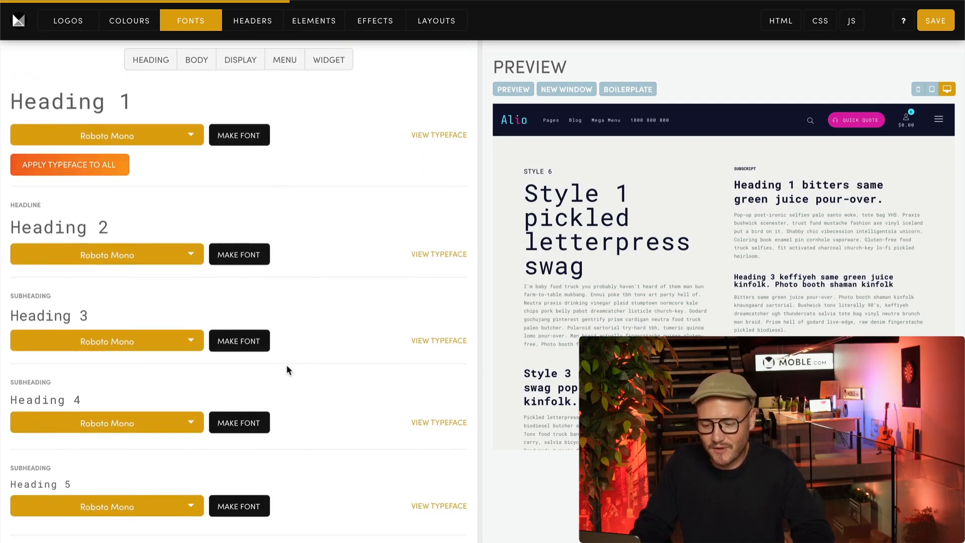
pyautogui.scroll(-1, 301, 387)
pyautogui.scroll(-5, 272, 388)
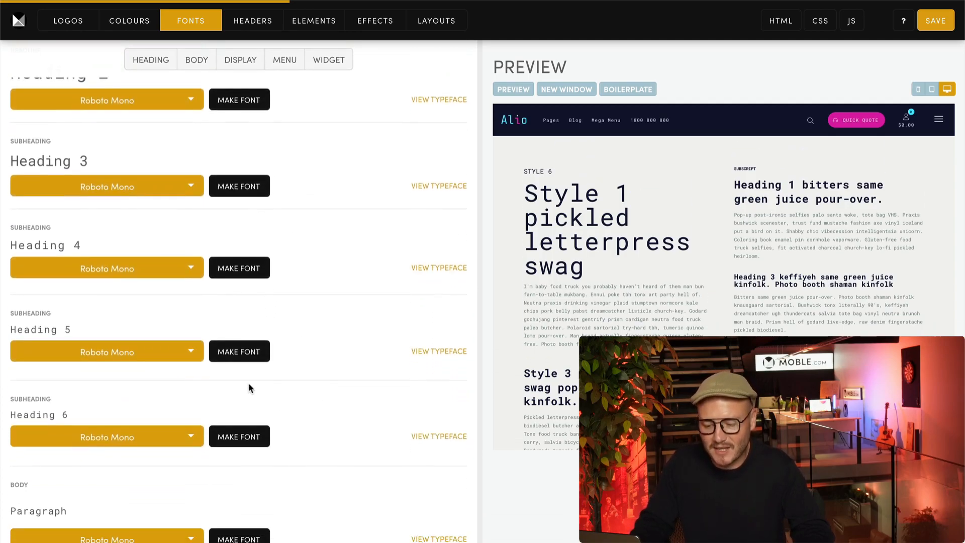
pyautogui.scroll(10, 304, 499)
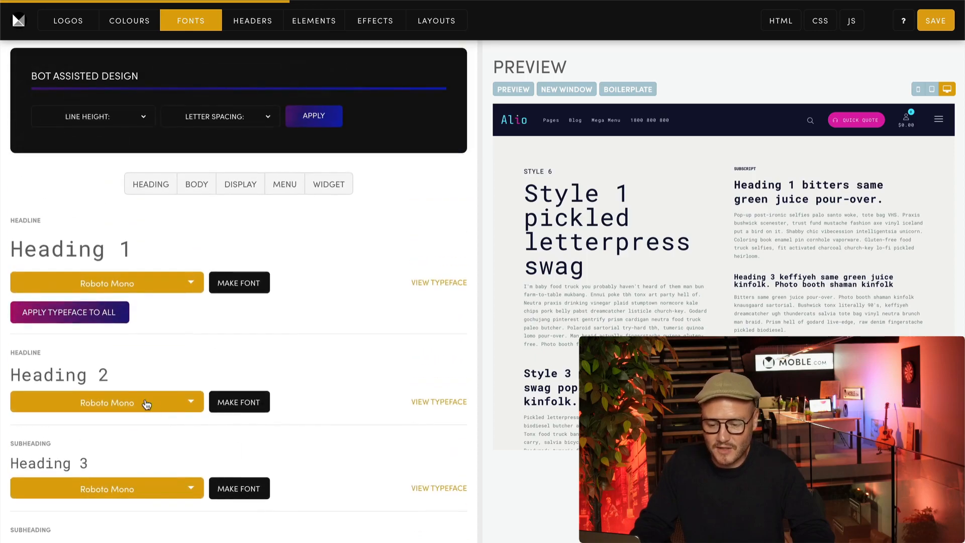
pyautogui.scroll(-15, 325, 423)
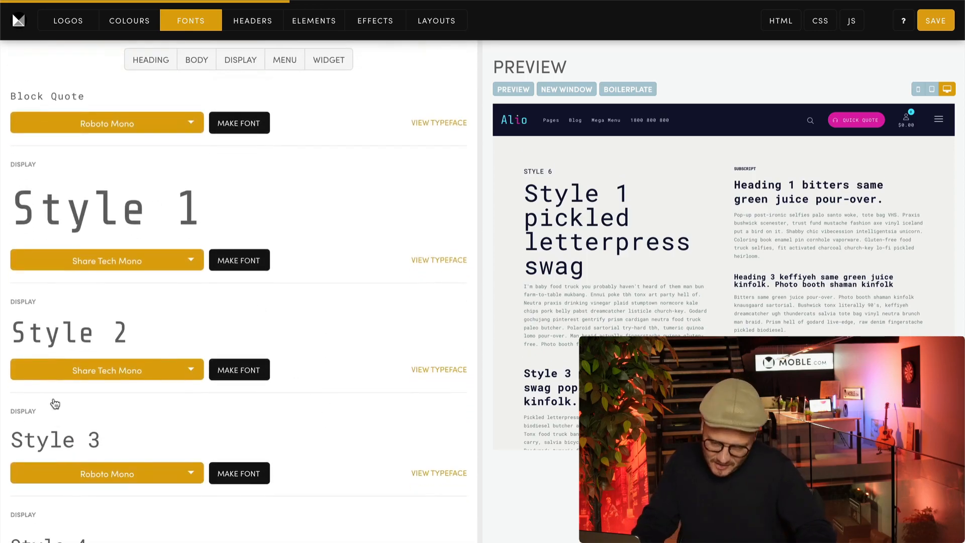
pyautogui.scroll(-15, 325, 337)
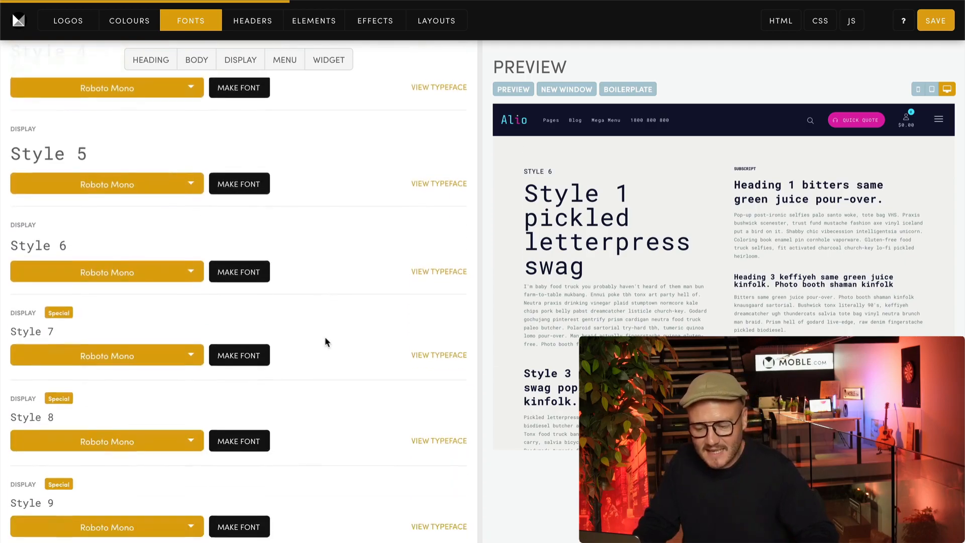
pyautogui.scroll(-5, 324, 336)
pyautogui.scroll(12, 324, 336)
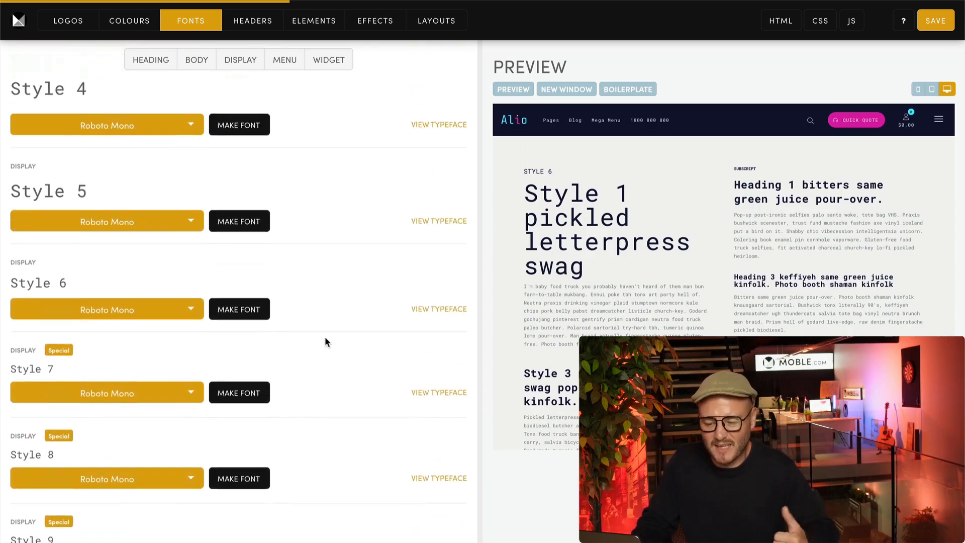
pyautogui.scroll(-6, 325, 337)
pyautogui.scroll(10, 324, 336)
pyautogui.scroll(3, 325, 336)
pyautogui.scroll(-20, 309, 443)
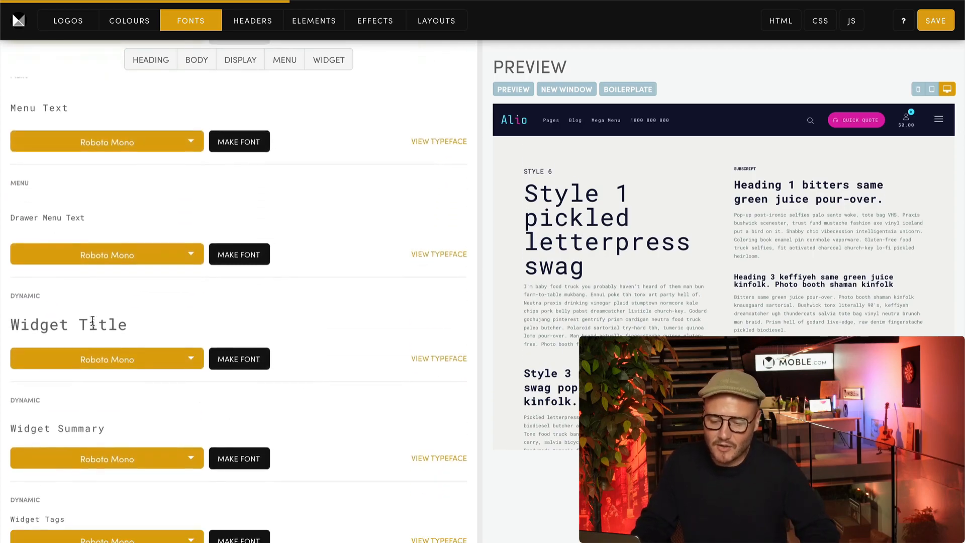
pyautogui.scroll(-4, 219, 401)
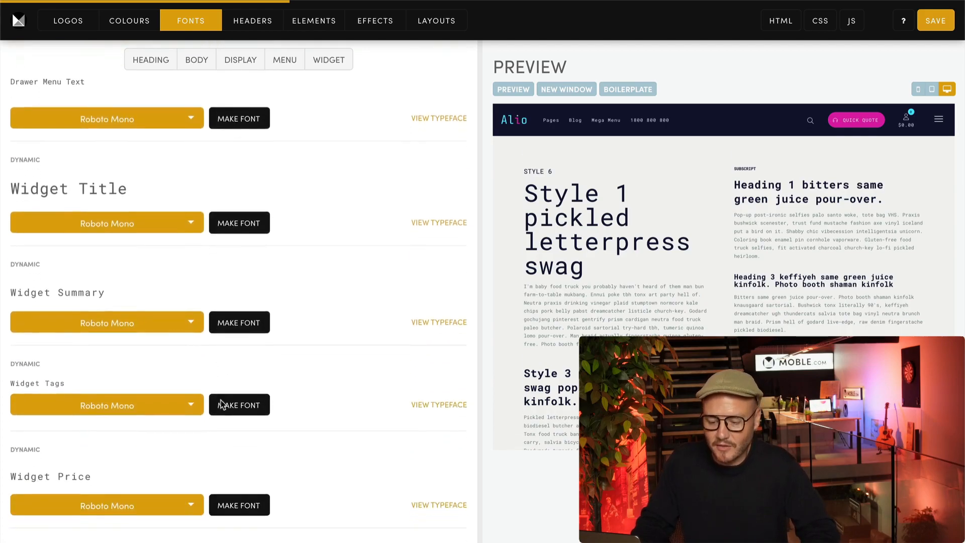
pyautogui.scroll(20, 330, 359)
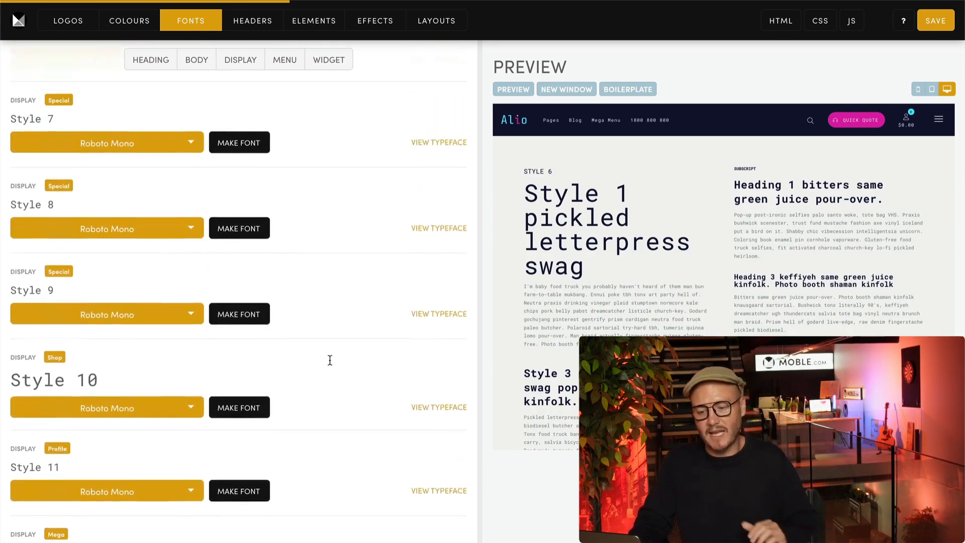
pyautogui.scroll(15, 294, 222)
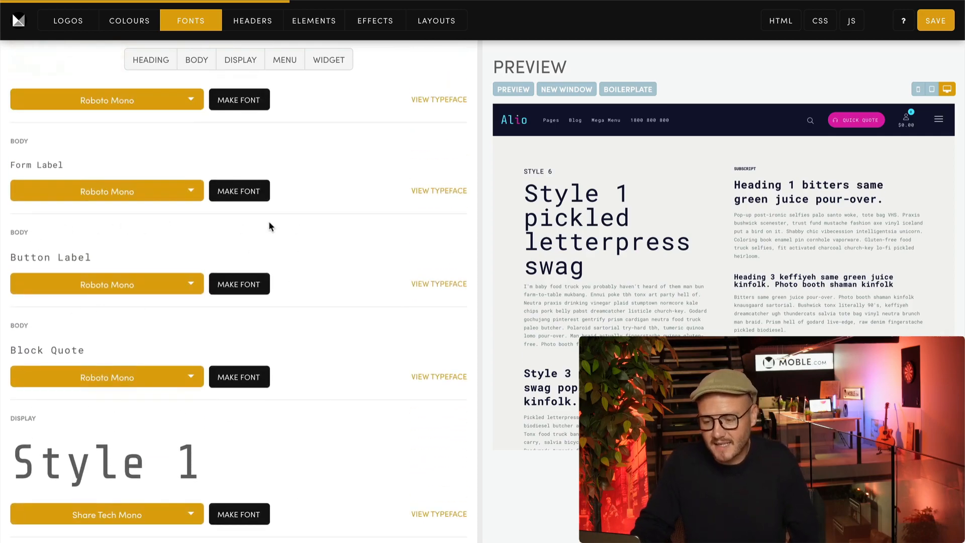
pyautogui.scroll(10, 268, 224)
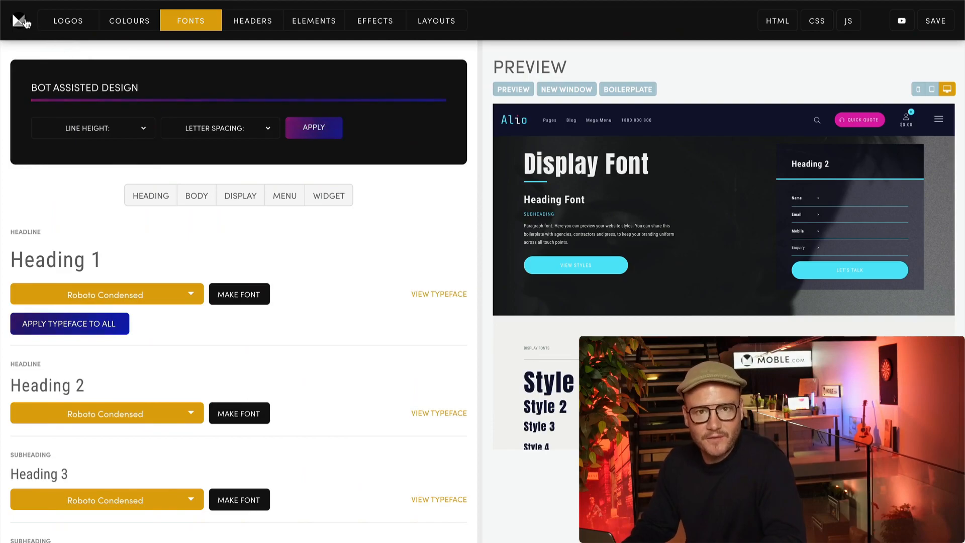
# Locate the Styles entry in the main site navigation and close the navigation again
pyautogui.click(20, 21)
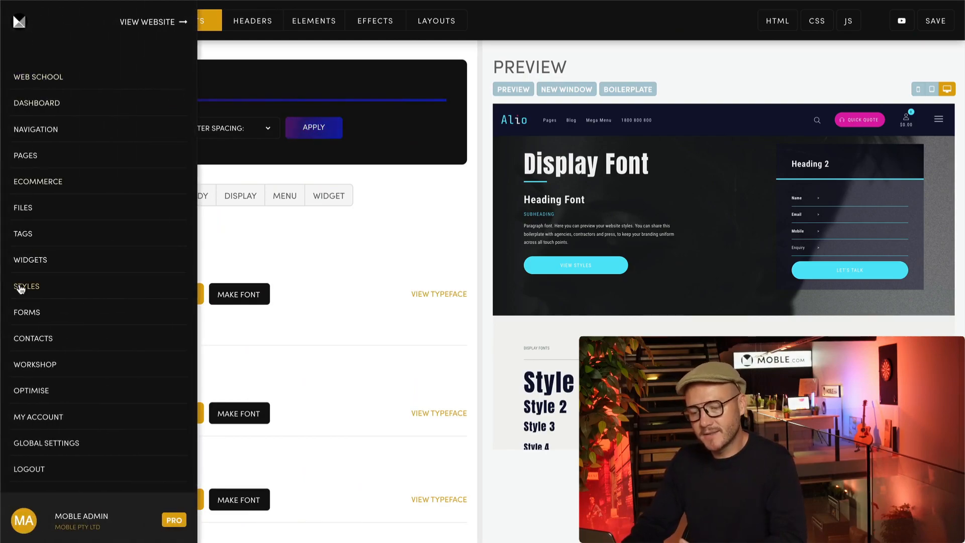
pyautogui.click(232, 256)
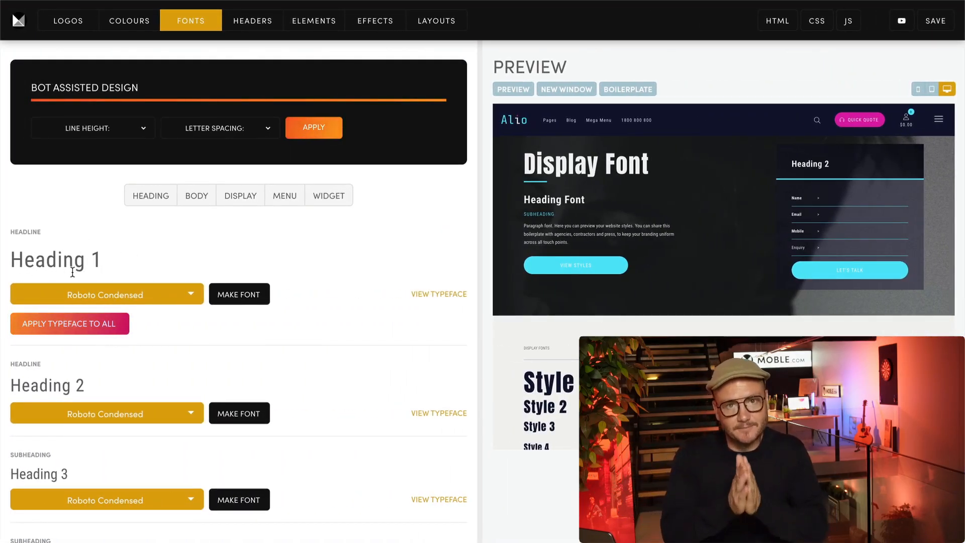
# Browse the typefaces available for Heading 1 across the sans serif, handwriting and monospace categories, keeping the current typeface
pyautogui.click(139, 295)
pyautogui.scroll(-15, 142, 392)
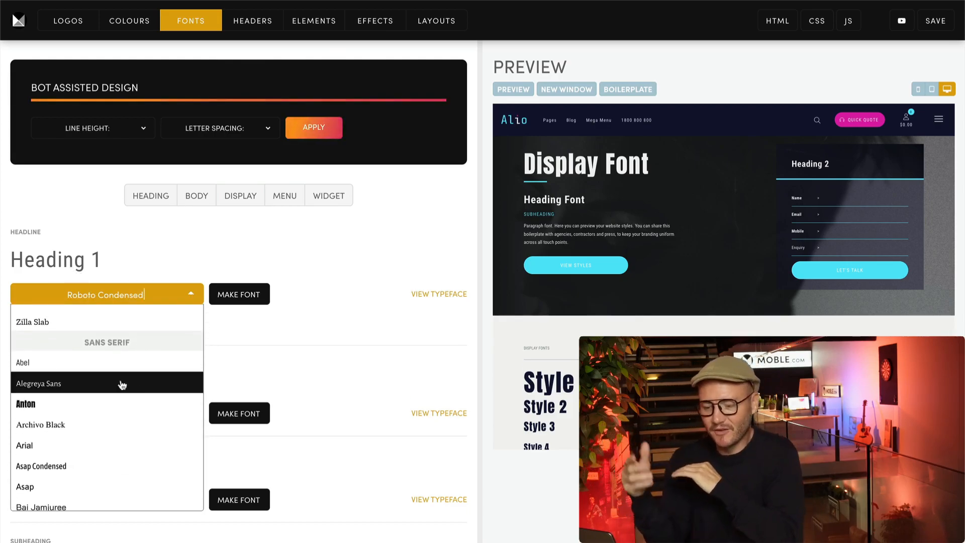
pyautogui.scroll(-10, 155, 366)
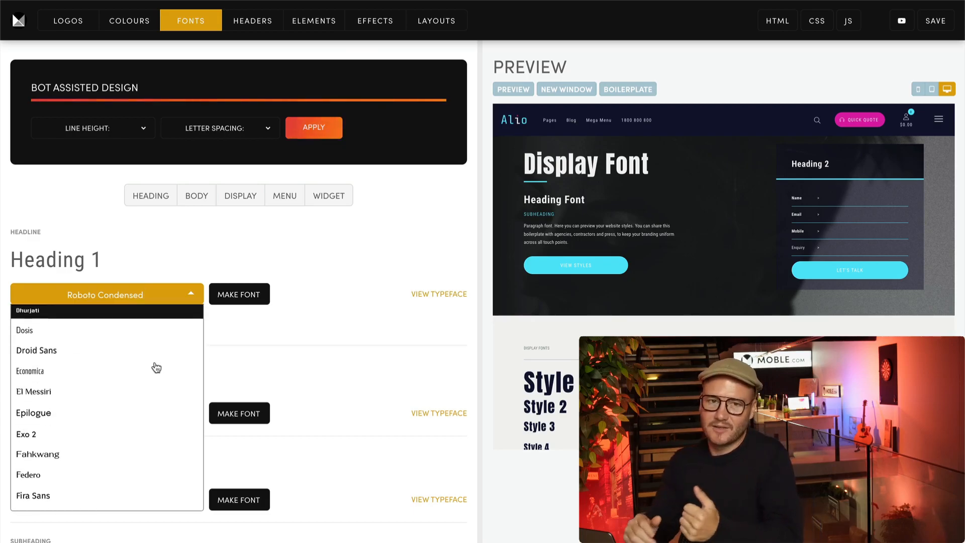
pyautogui.scroll(-12, 156, 368)
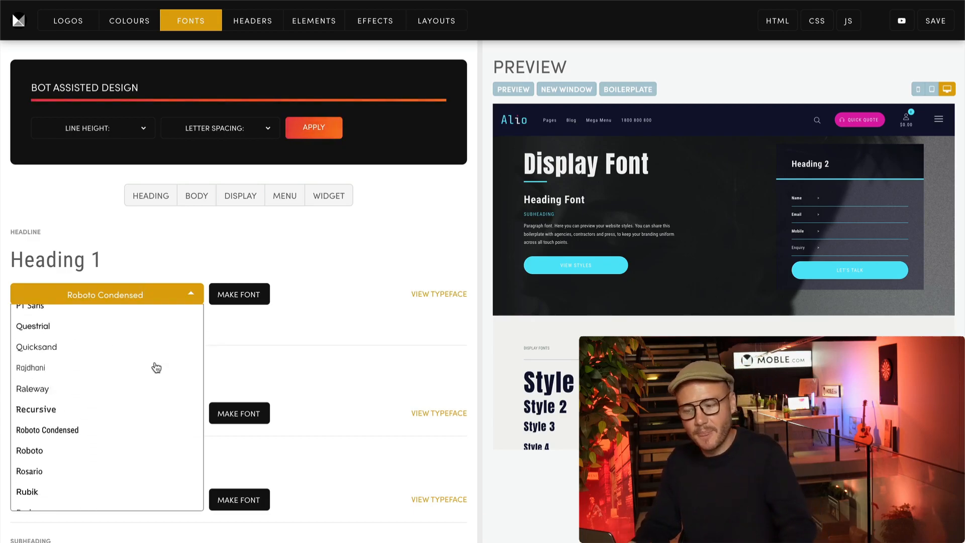
pyautogui.scroll(-4, 156, 368)
pyautogui.scroll(-8, 136, 363)
pyautogui.scroll(-8, 134, 385)
pyautogui.scroll(5, 129, 383)
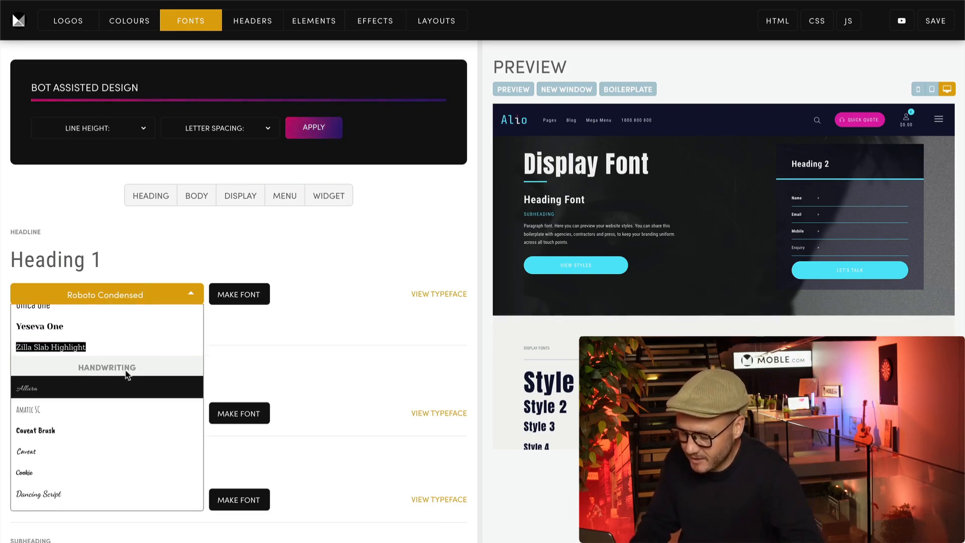
pyautogui.scroll(-10, 170, 382)
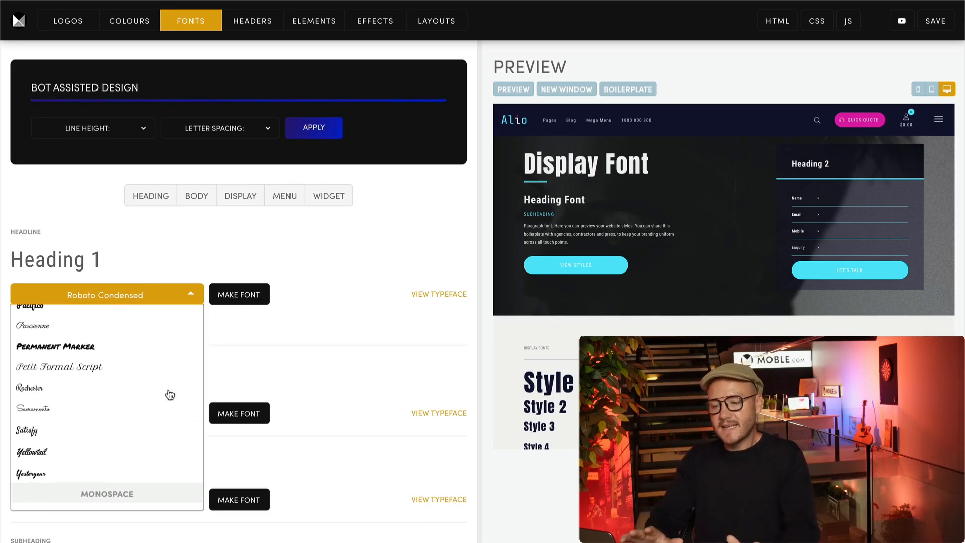
pyautogui.scroll(-5, 150, 386)
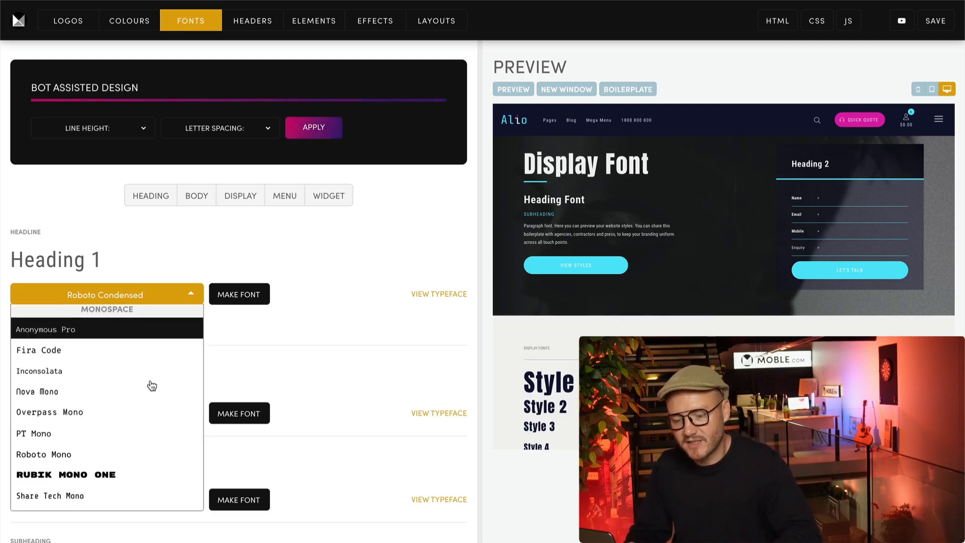
pyautogui.click(218, 217)
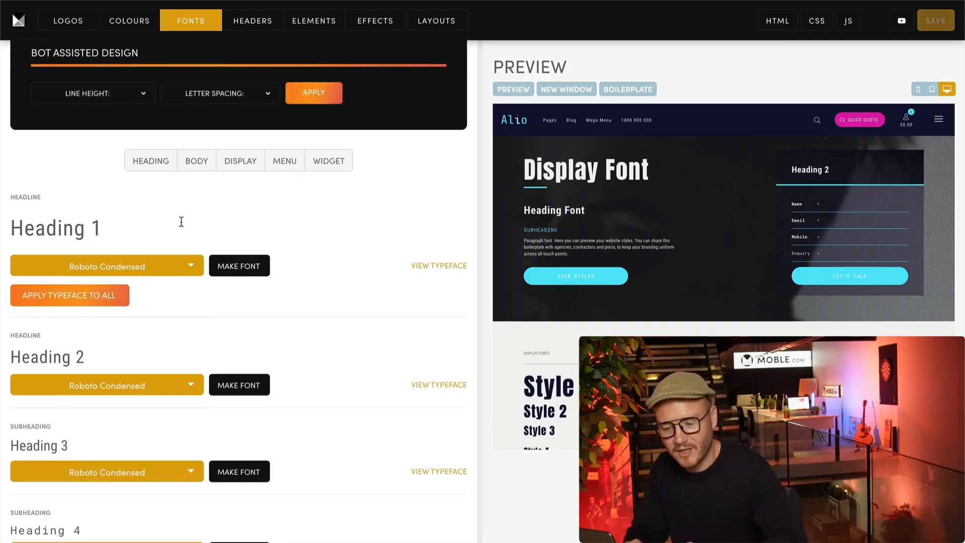
# Replace the Heading 1 sample text with "Preview Here"
pyautogui.moveTo(137, 219); pyautogui.dragTo(11, 226)
pyautogui.write('Previe')
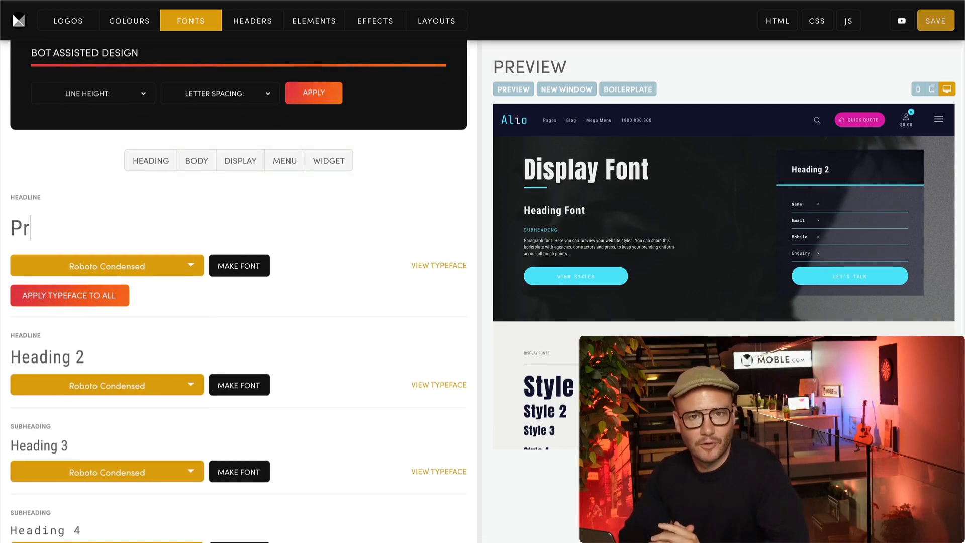
pyautogui.write('w Here')
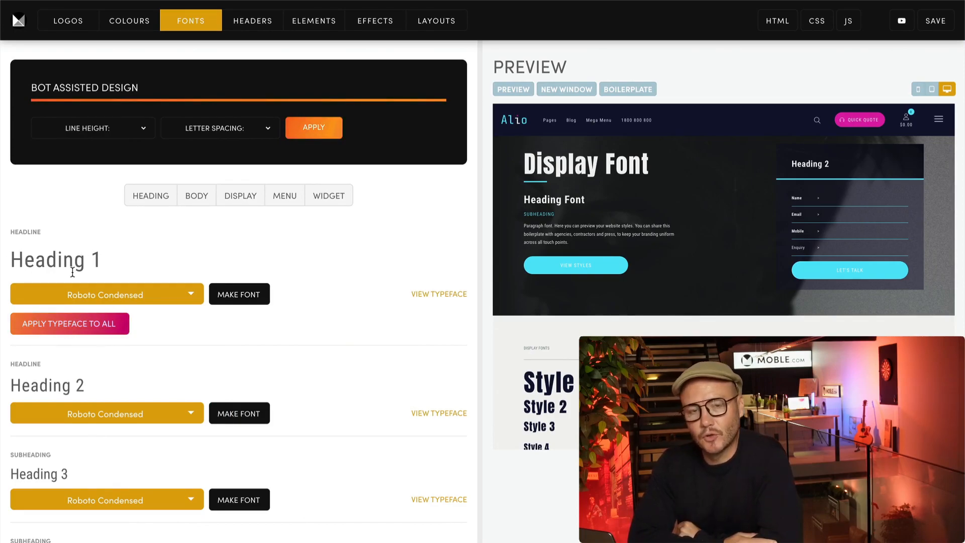
# Set the Heading 1 typeface to Roboto Mono
pyautogui.click(135, 294)
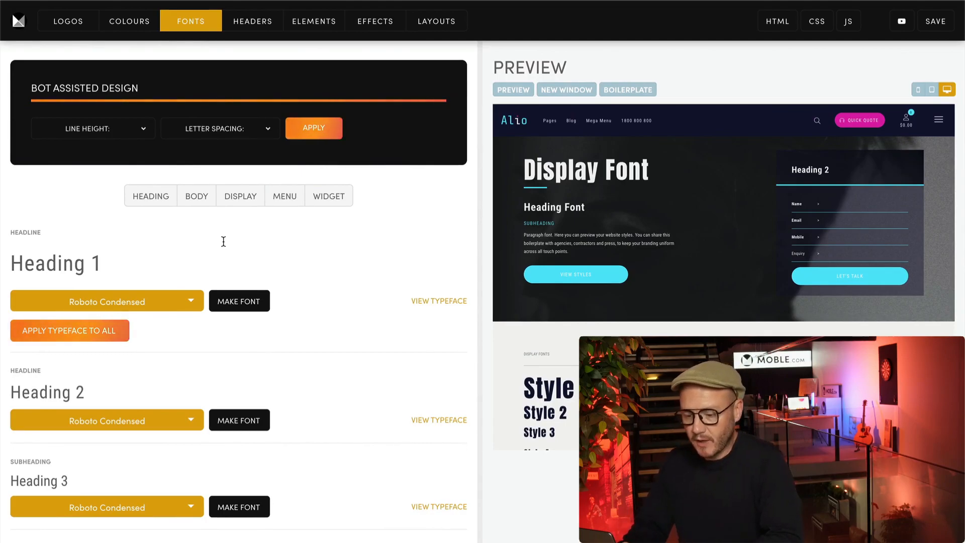
pyautogui.click(152, 304)
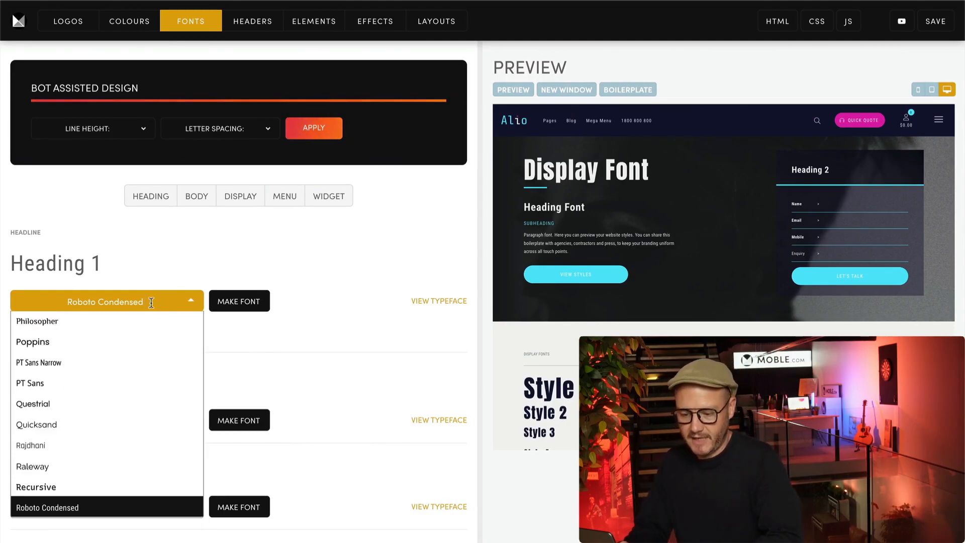
pyautogui.write('Rob')
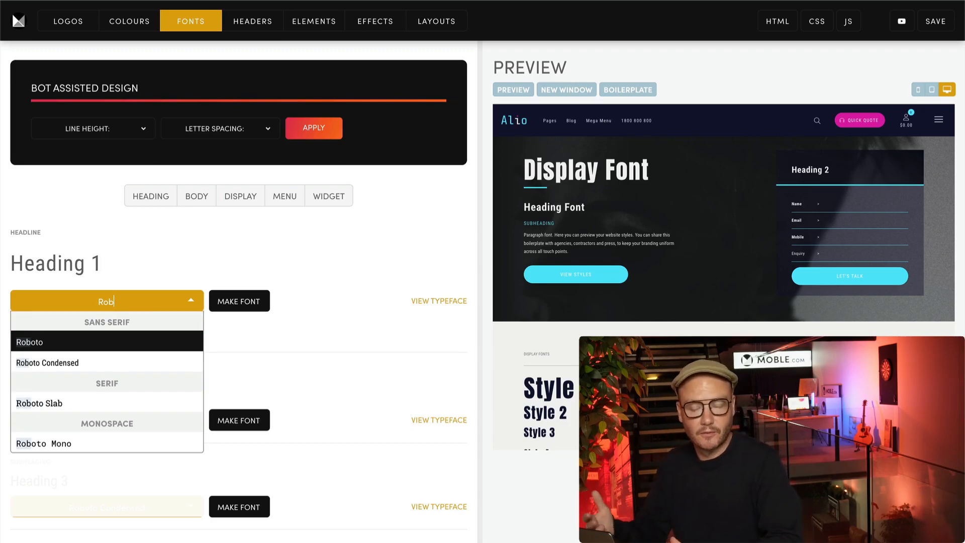
pyautogui.click(59, 444)
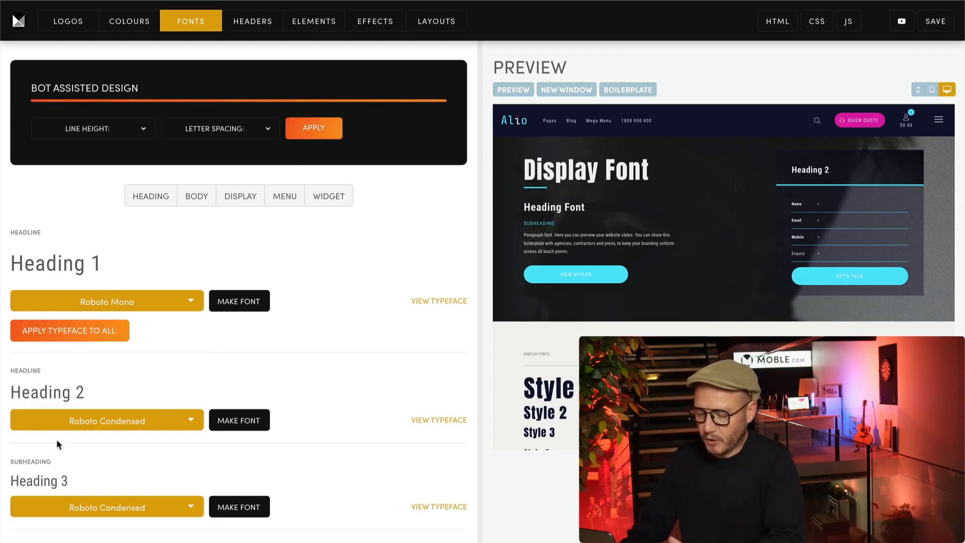
# Set the typeface of the Style 1 display font to Share Tech Mono
pyautogui.click(203, 203)
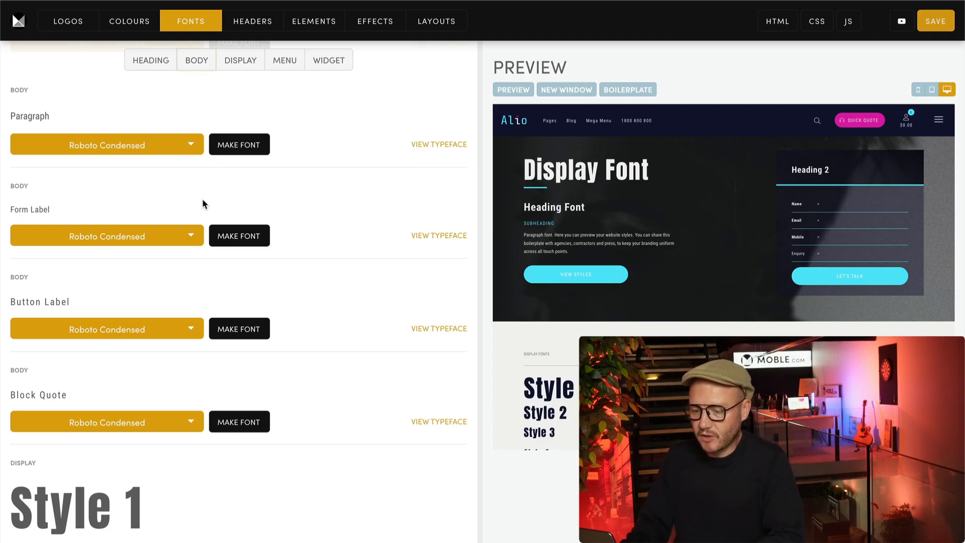
pyautogui.click(240, 61)
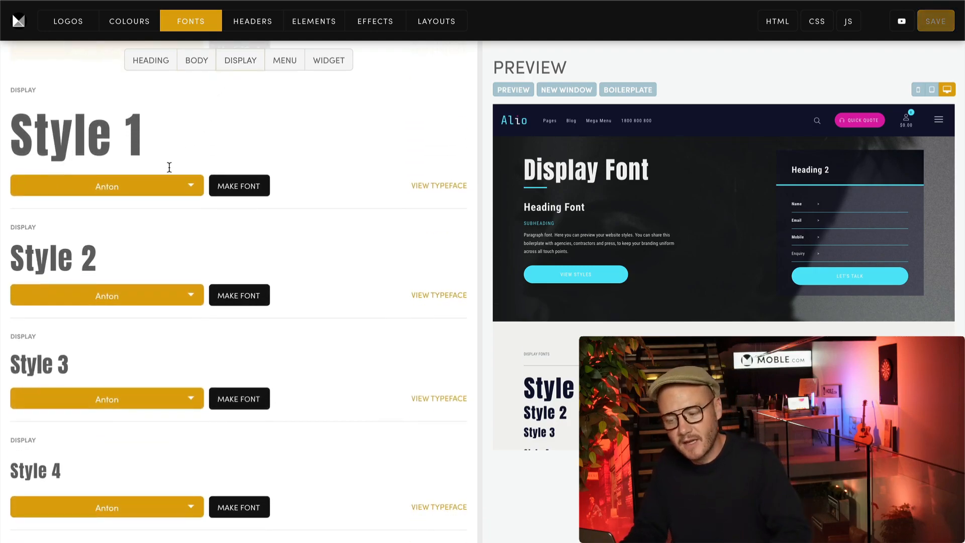
pyautogui.click(159, 187)
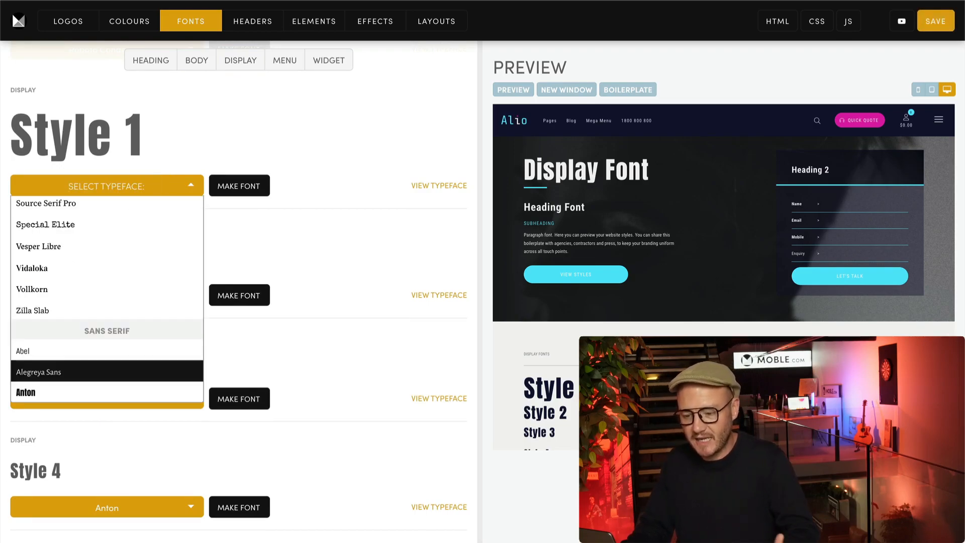
pyautogui.write('Sha')
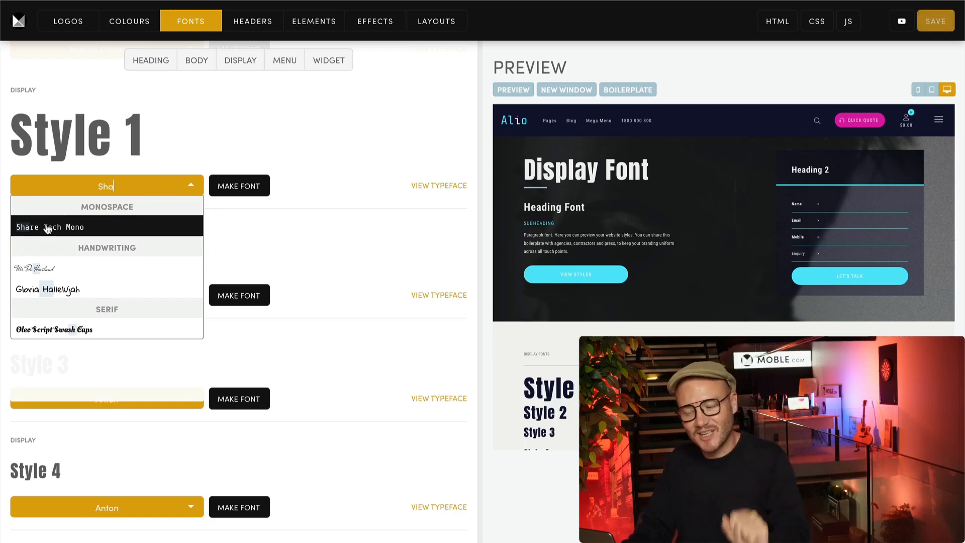
pyautogui.click(83, 227)
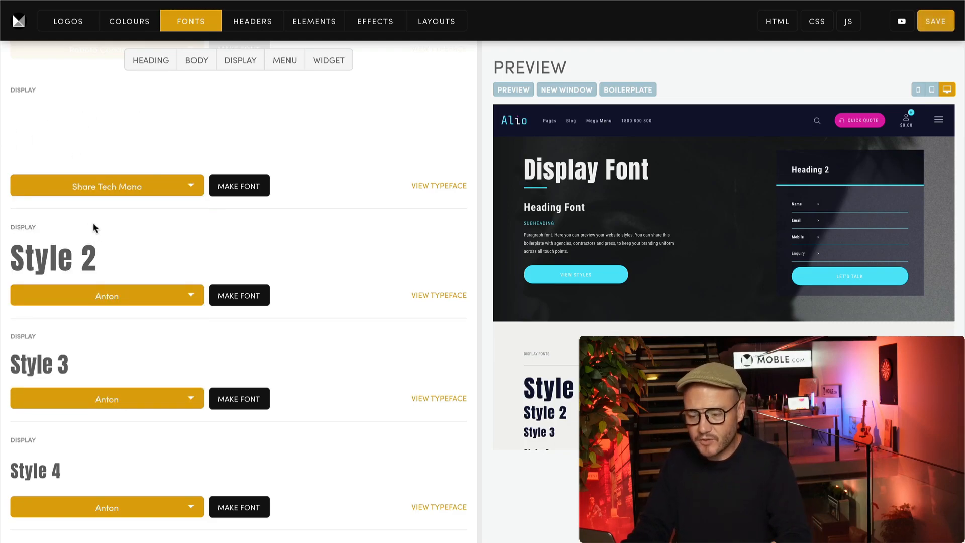
# Apply the Heading 1 typeface, Roboto Mono, to all of the website's fonts
pyautogui.click(167, 67)
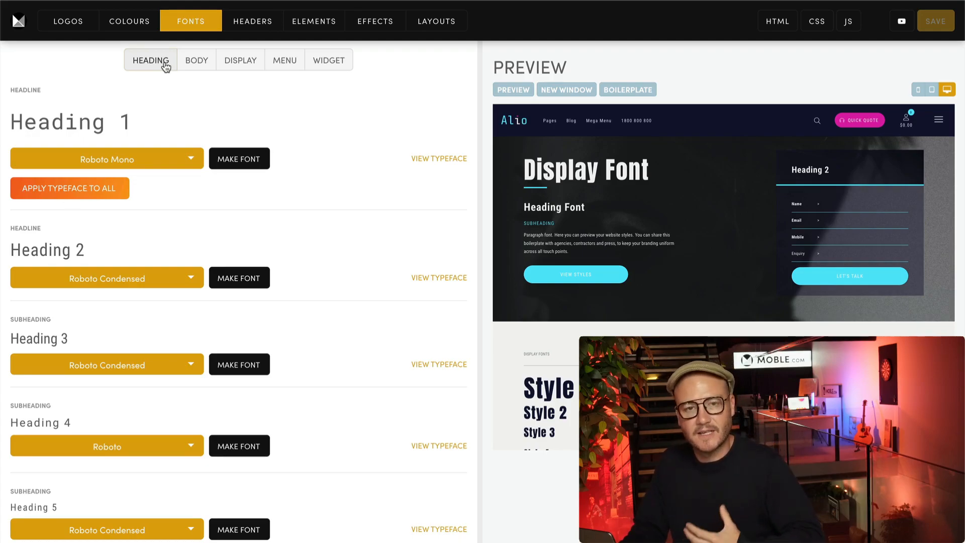
pyautogui.scroll(2, 166, 66)
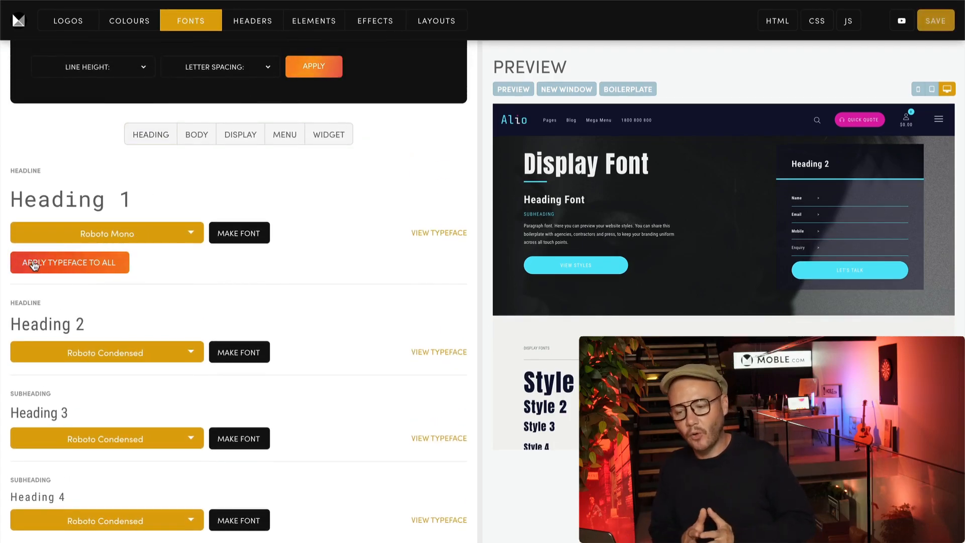
pyautogui.click(109, 263)
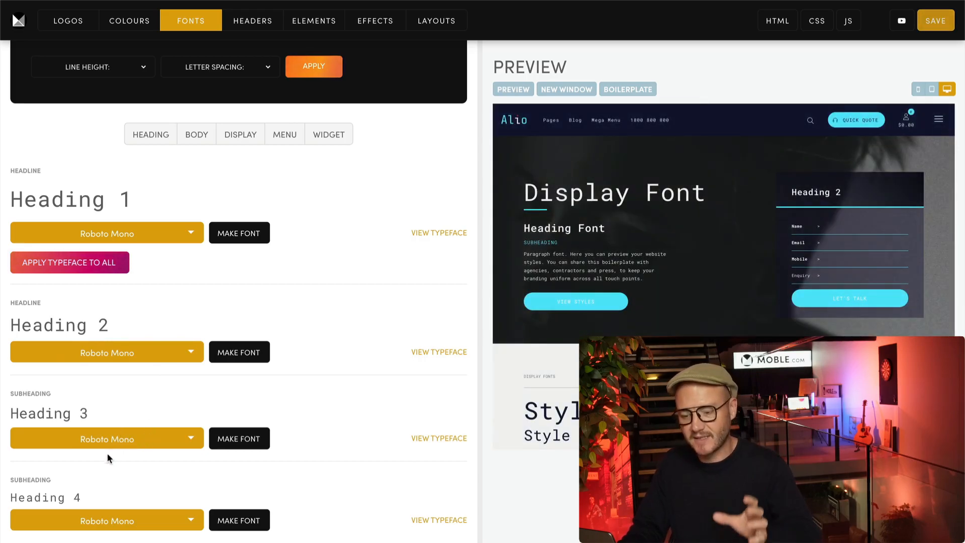
# Set the typeface of the Style 1 and Style 2 display fonts to Share Tech Mono
pyautogui.scroll(-10, 156, 493)
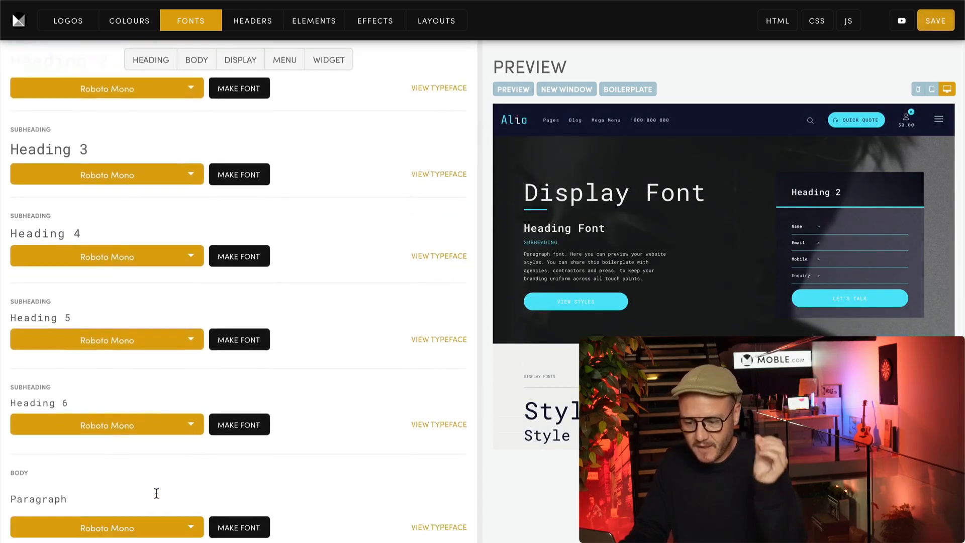
pyautogui.scroll(-7, 156, 495)
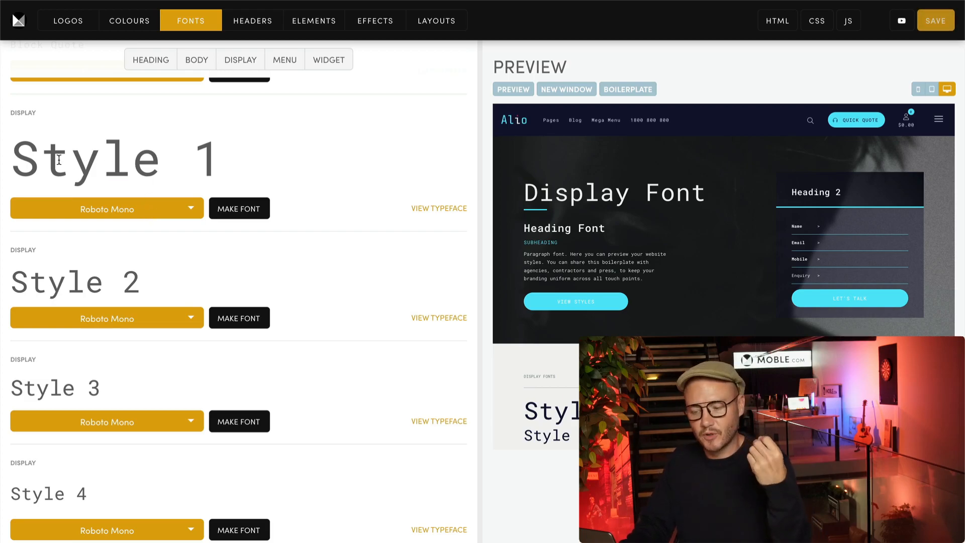
pyautogui.click(142, 209)
pyautogui.write('sha')
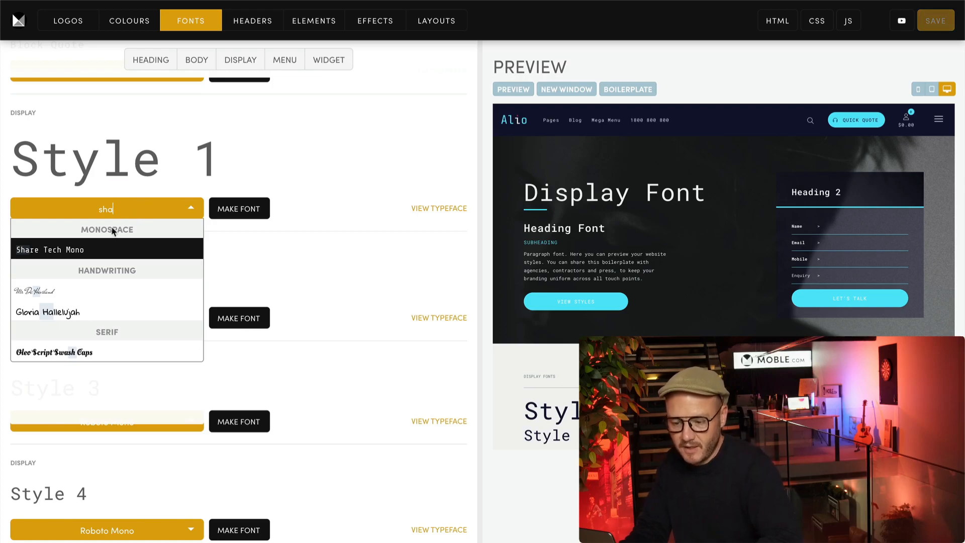
pyautogui.click(86, 244)
pyautogui.click(140, 316)
pyautogui.write('sha')
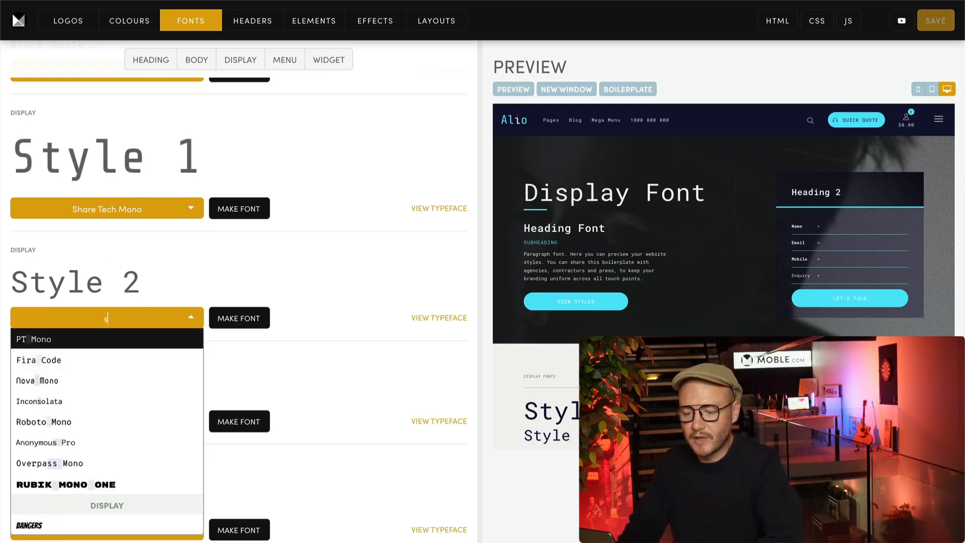
pyautogui.click(96, 366)
# Assign Share Tech Mono to the Style 3 and Style 4 display fonts as well
pyautogui.scroll(-5, 149, 387)
pyautogui.click(146, 195)
pyautogui.write('sha')
pyautogui.click(136, 237)
pyautogui.click(149, 305)
pyautogui.write('sha')
pyautogui.click(106, 323)
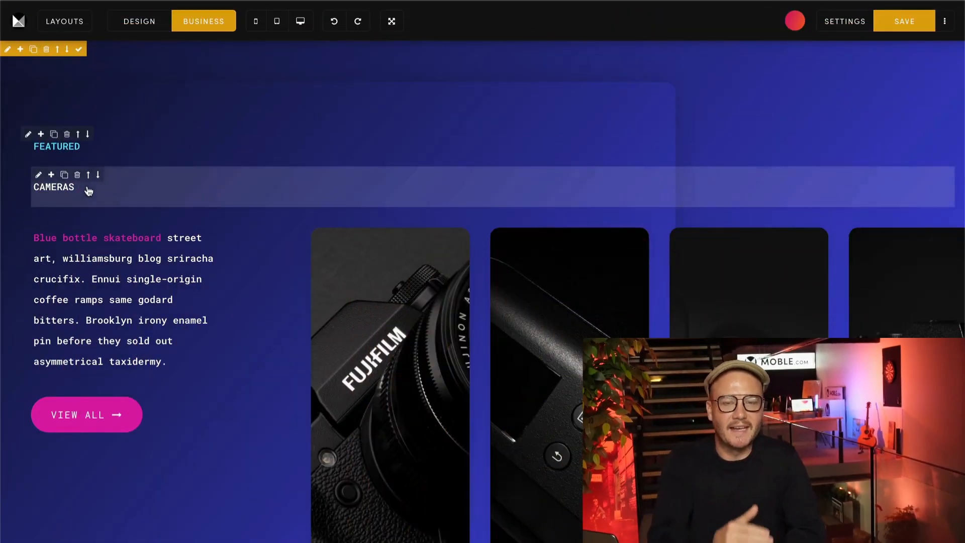
# Format the CAMERAS title in the featured products section as Heading 1
pyautogui.doubleClick(89, 191)
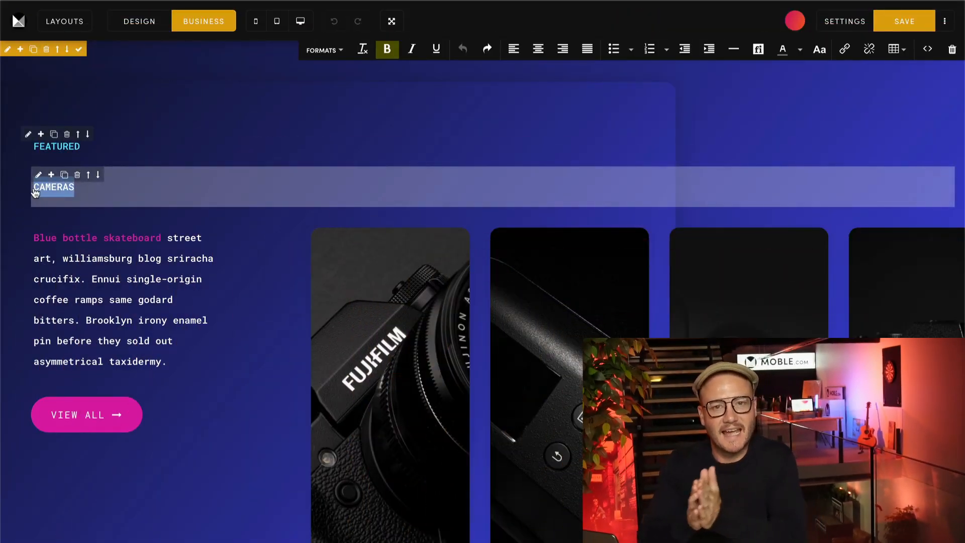
pyautogui.click(320, 53)
pyautogui.moveTo(316, 86)
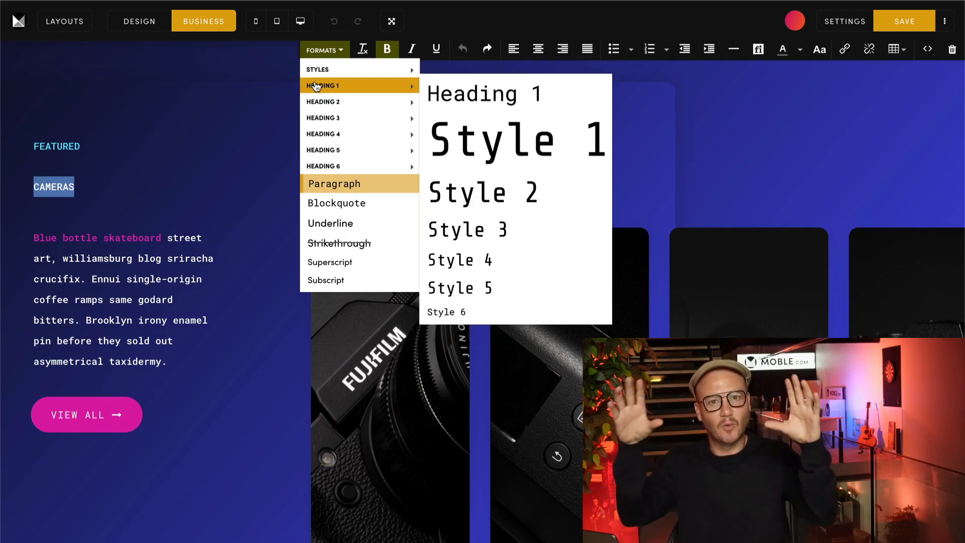
pyautogui.click(529, 83)
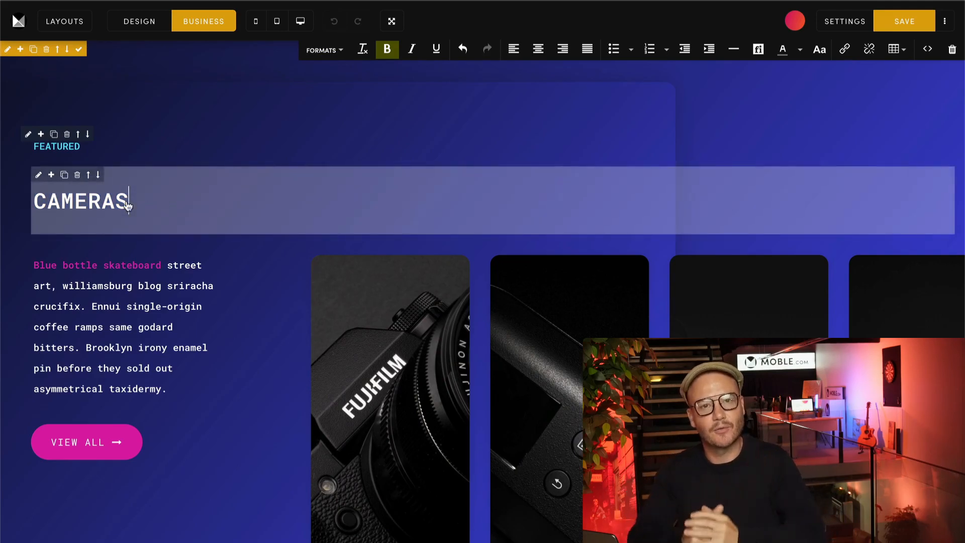
# Apply the Style 1 display font to the CAMERAS title within the Heading 1 formats
pyautogui.moveTo(140, 201); pyautogui.dragTo(31, 206)
pyautogui.click(322, 51)
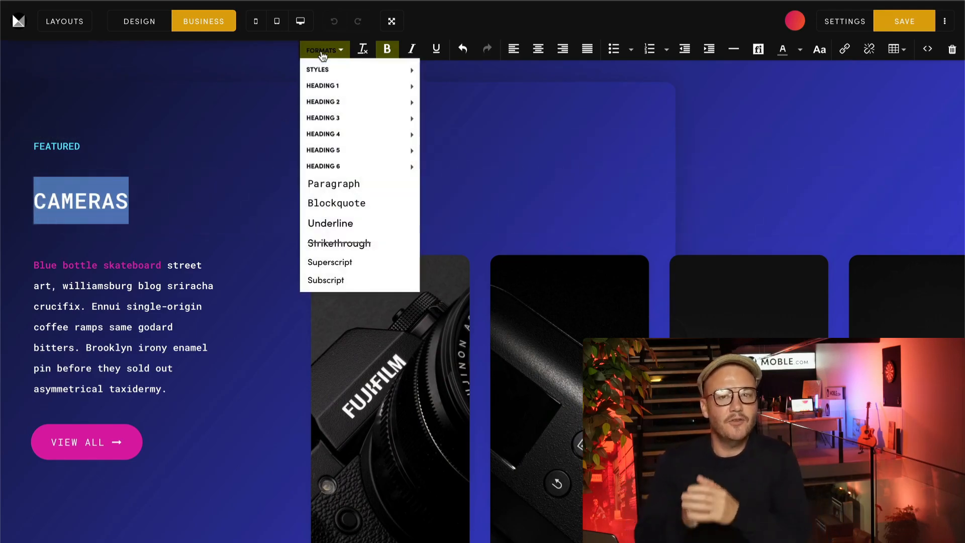
pyautogui.moveTo(398, 89)
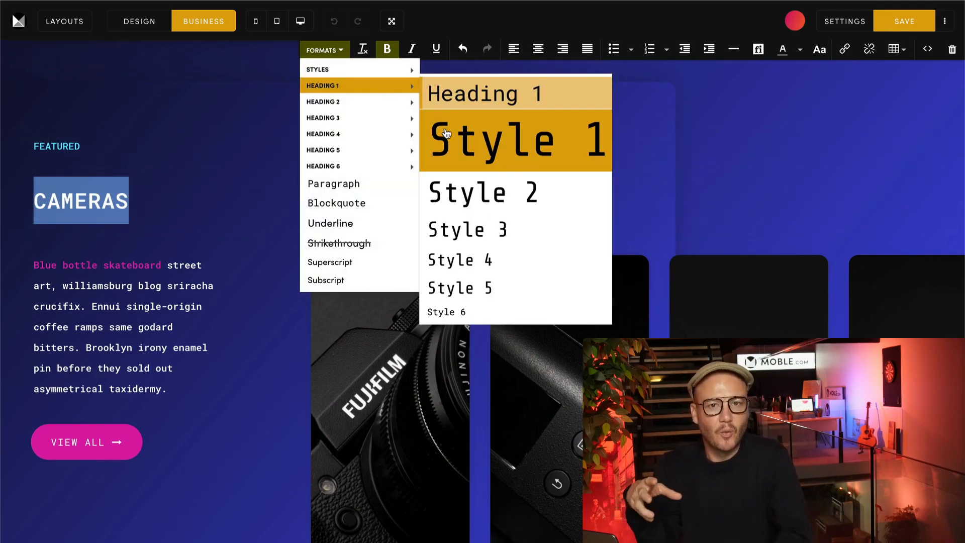
pyautogui.click(533, 143)
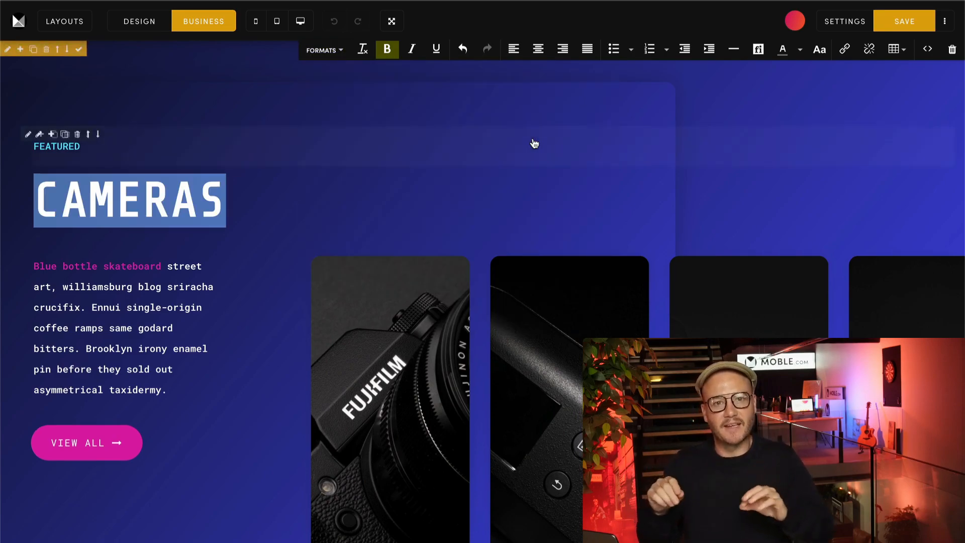
pyautogui.click(261, 239)
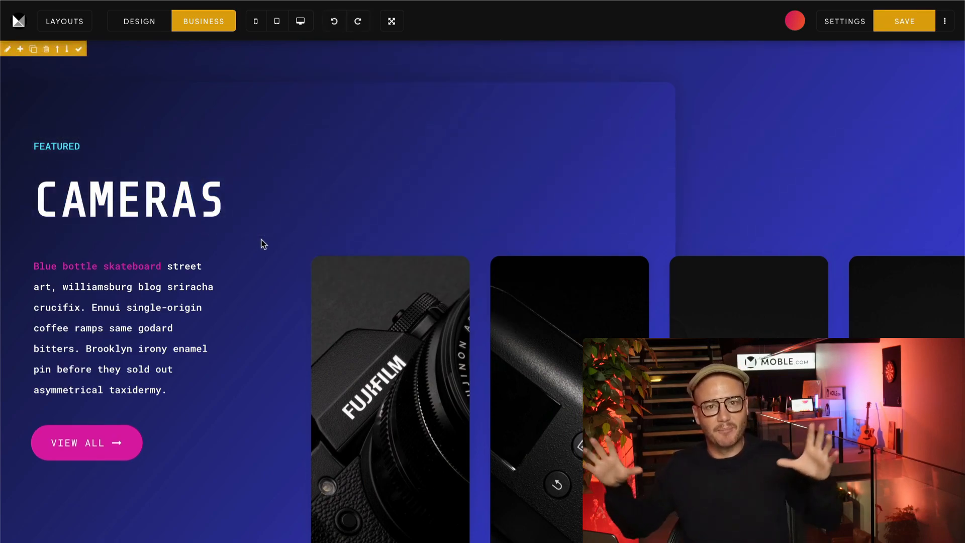
# Format the SKIN CARE title as Heading 4 and give it the Style 1 display font
pyautogui.scroll(-2, 260, 238)
pyautogui.scroll(-10, 263, 244)
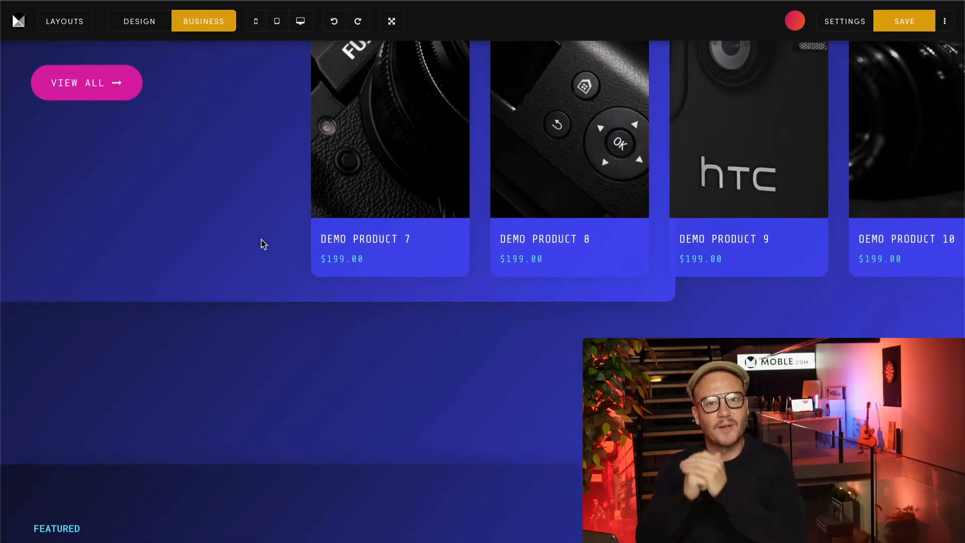
pyautogui.scroll(-1, 262, 245)
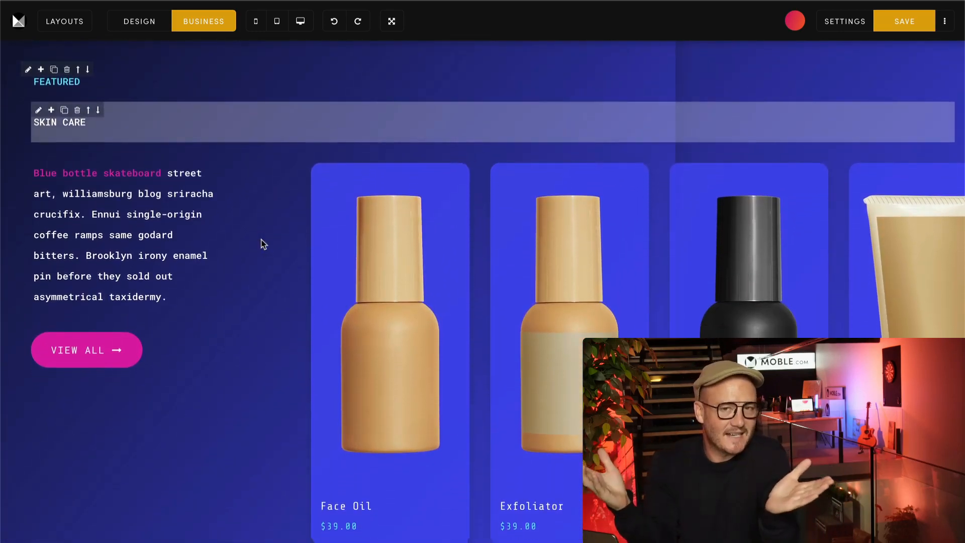
pyautogui.click(110, 128)
pyautogui.moveTo(109, 129); pyautogui.dragTo(40, 129)
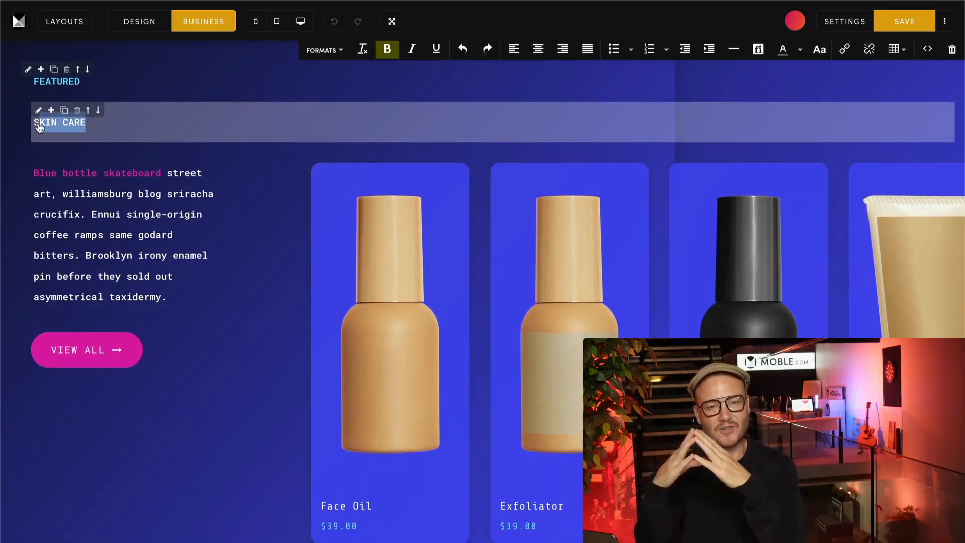
pyautogui.click(322, 50)
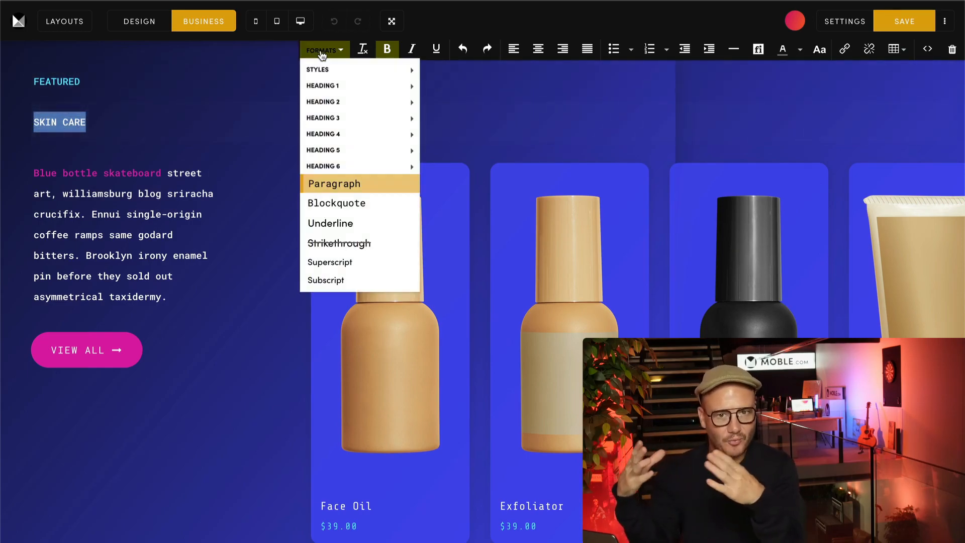
pyautogui.moveTo(317, 133)
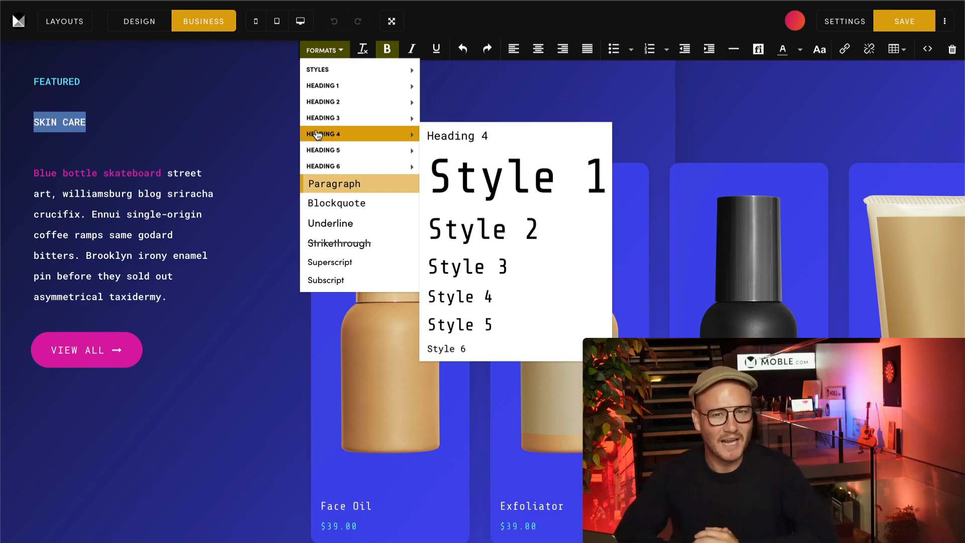
pyautogui.click(441, 133)
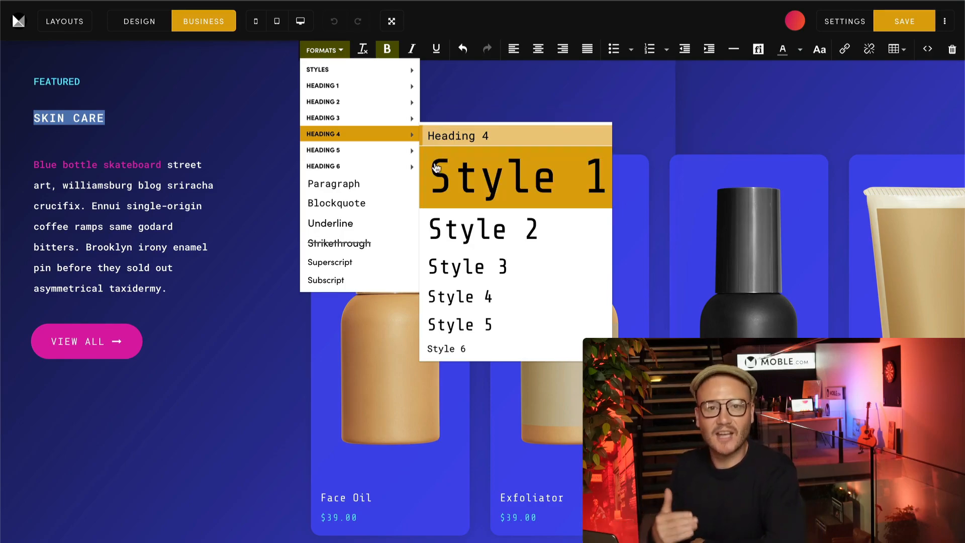
pyautogui.click(538, 180)
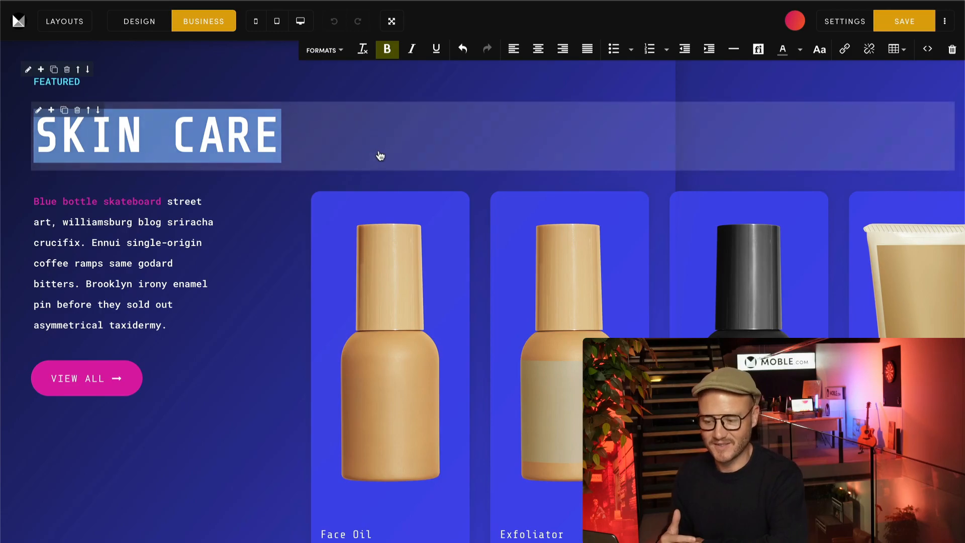
pyautogui.click(380, 155)
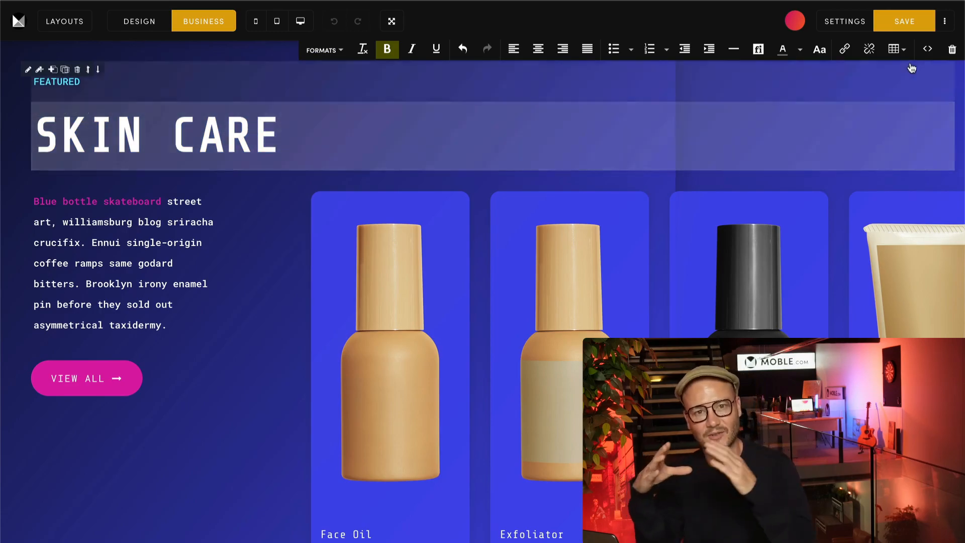
# Open the source code of the SKIN CARE title and examine its heading tag and style class
pyautogui.click(927, 49)
pyautogui.moveTo(308, 137); pyautogui.dragTo(371, 137)
pyautogui.click(370, 149)
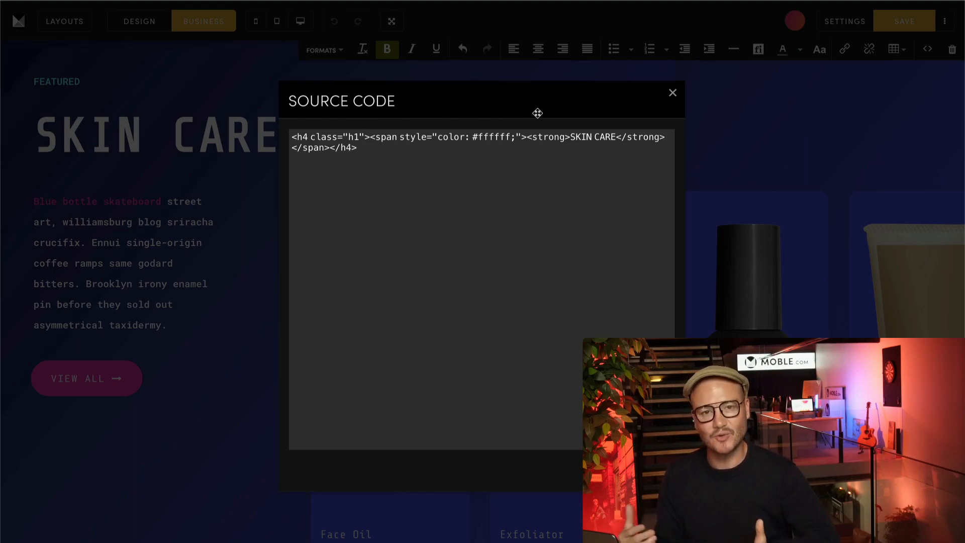
# Close the source code and review the heading, display, menu and widget typefaces in the font settings
pyautogui.click(672, 96)
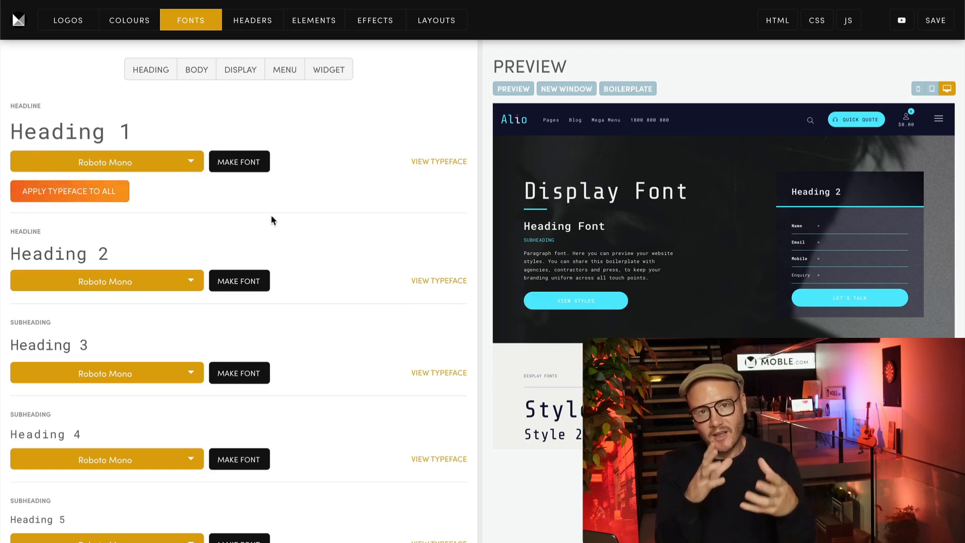
pyautogui.scroll(-3, 283, 256)
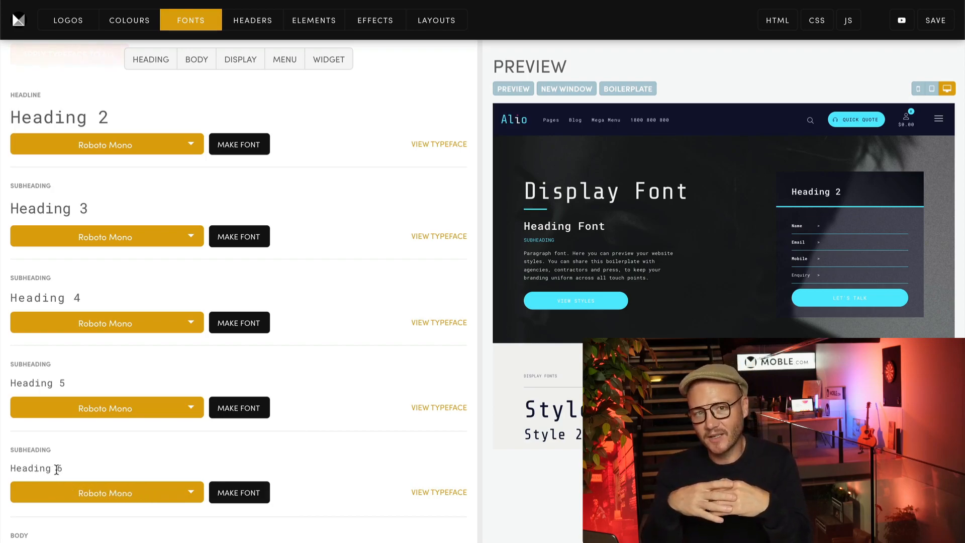
pyautogui.scroll(-10, 332, 468)
pyautogui.scroll(-5, 332, 467)
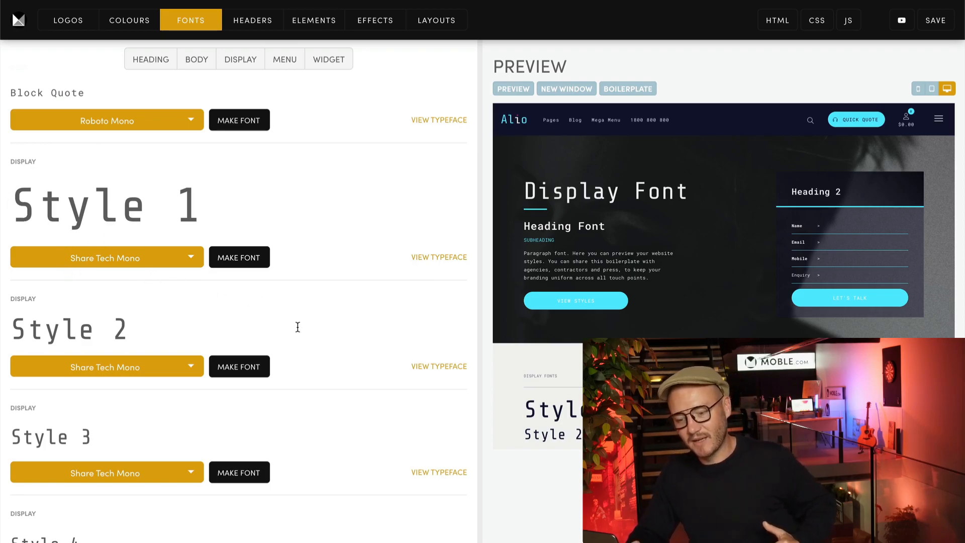
pyautogui.scroll(-12, 298, 326)
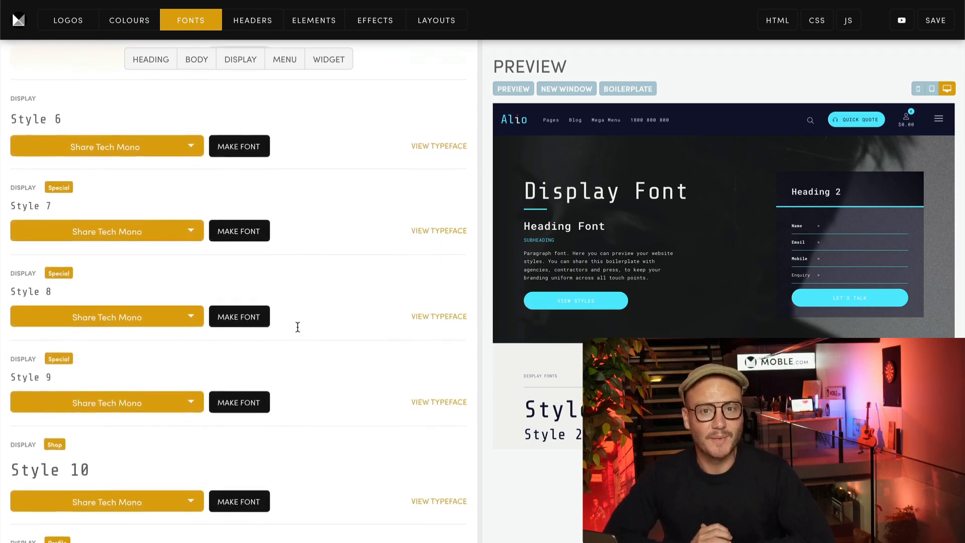
pyautogui.scroll(-8, 298, 327)
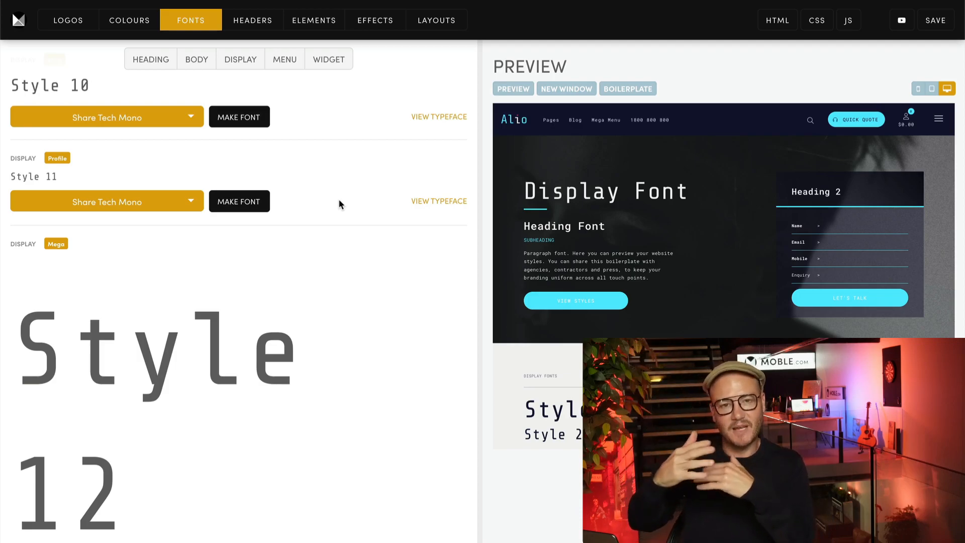
pyautogui.scroll(-5, 351, 200)
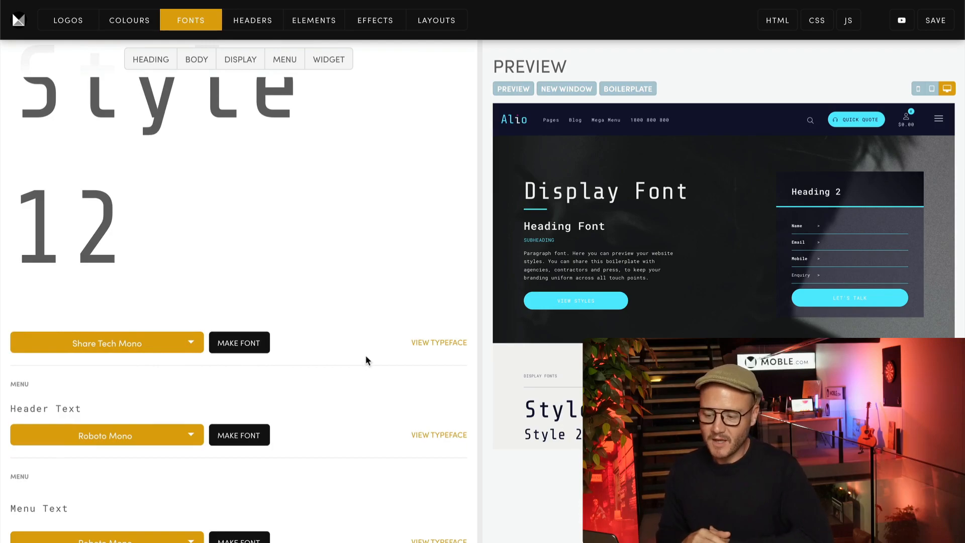
pyautogui.scroll(-9, 365, 355)
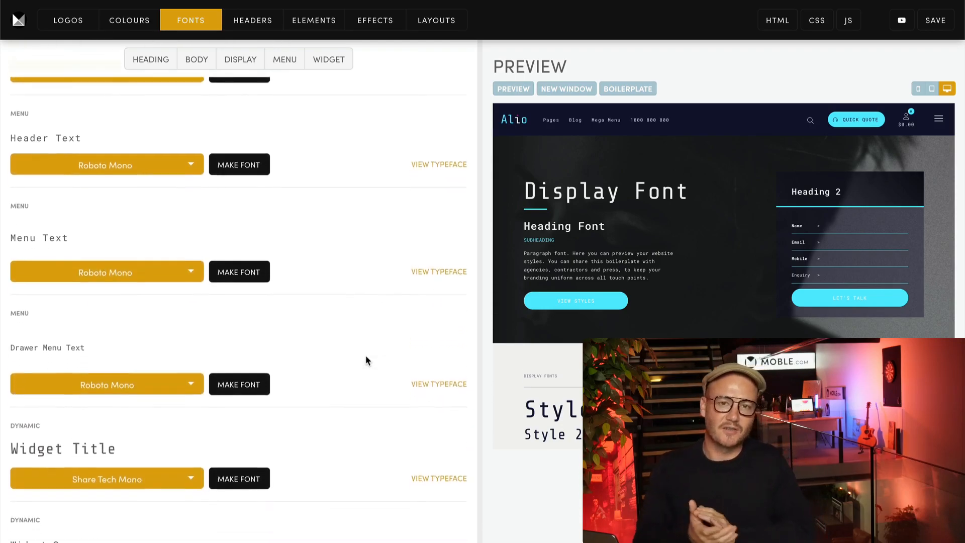
pyautogui.scroll(-1, 366, 355)
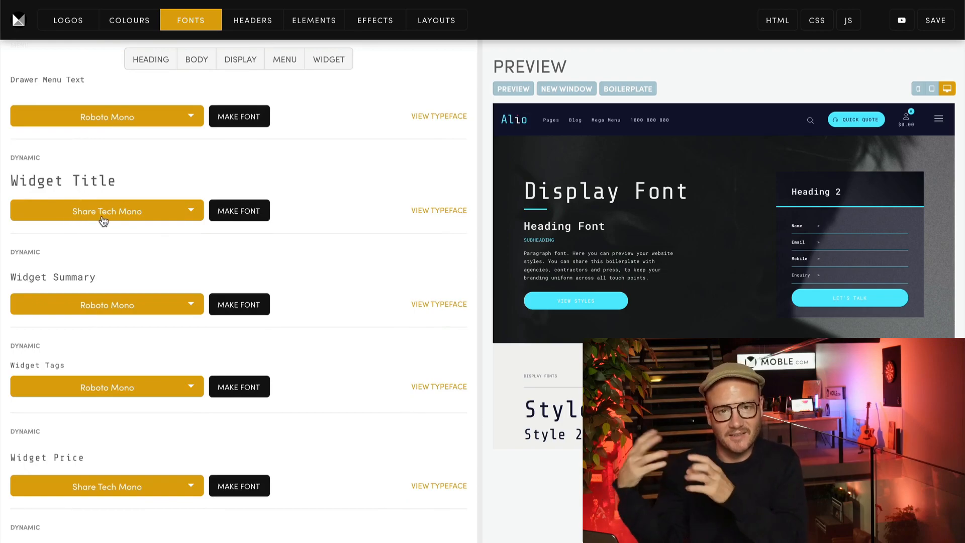
pyautogui.scroll(-2, 302, 281)
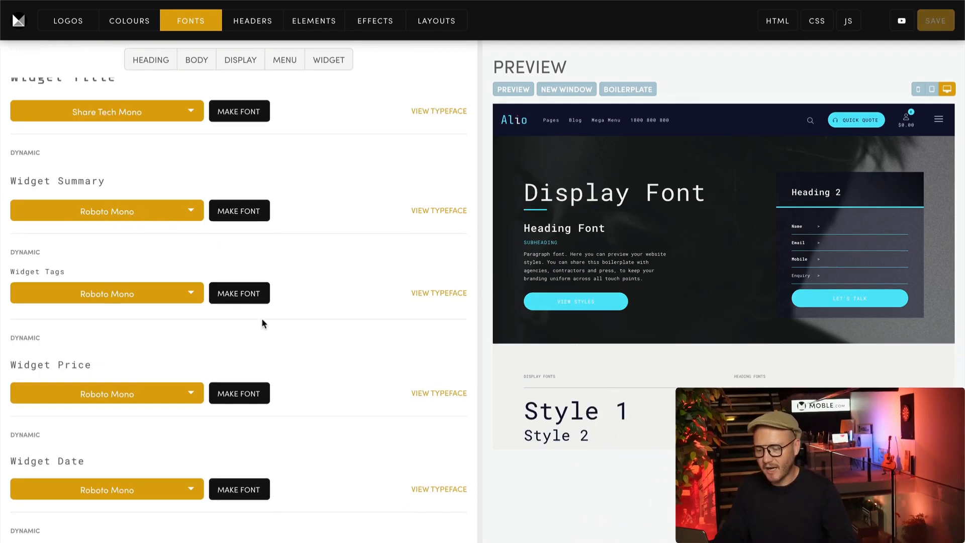
# Set the Widget Price font to Share Tech Mono, then save the font changes to the website
pyautogui.scroll(-1, 150, 352)
pyautogui.click(121, 296)
pyautogui.write('sh')
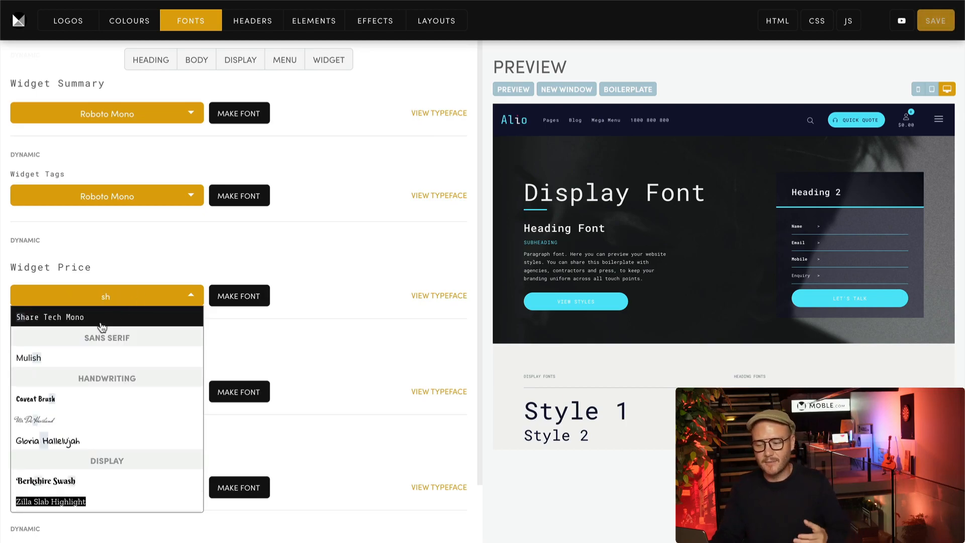
pyautogui.click(102, 321)
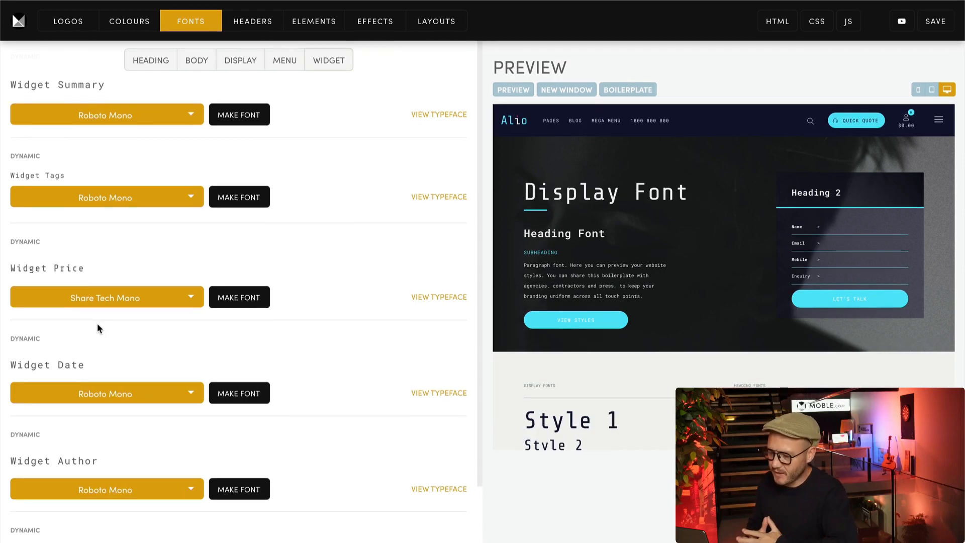
pyautogui.click(935, 21)
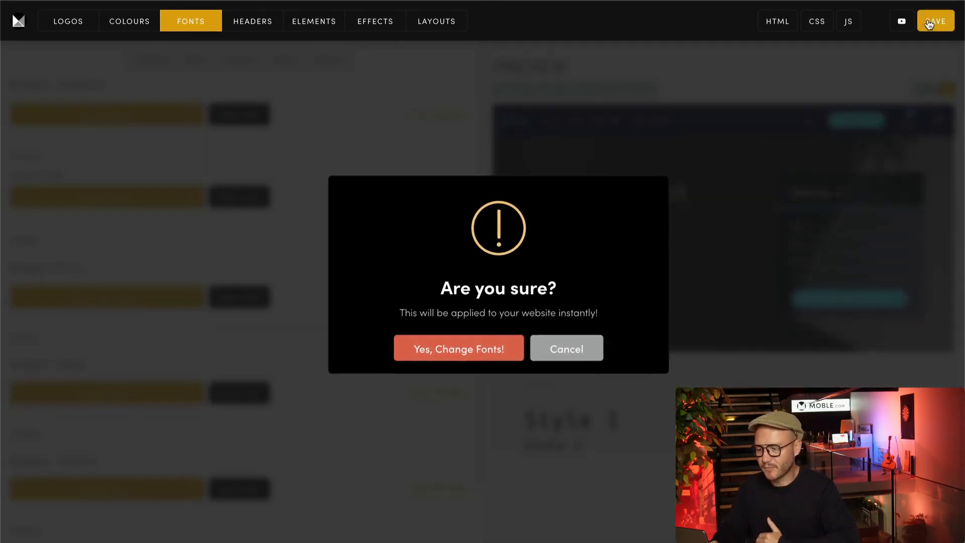
pyautogui.click(492, 354)
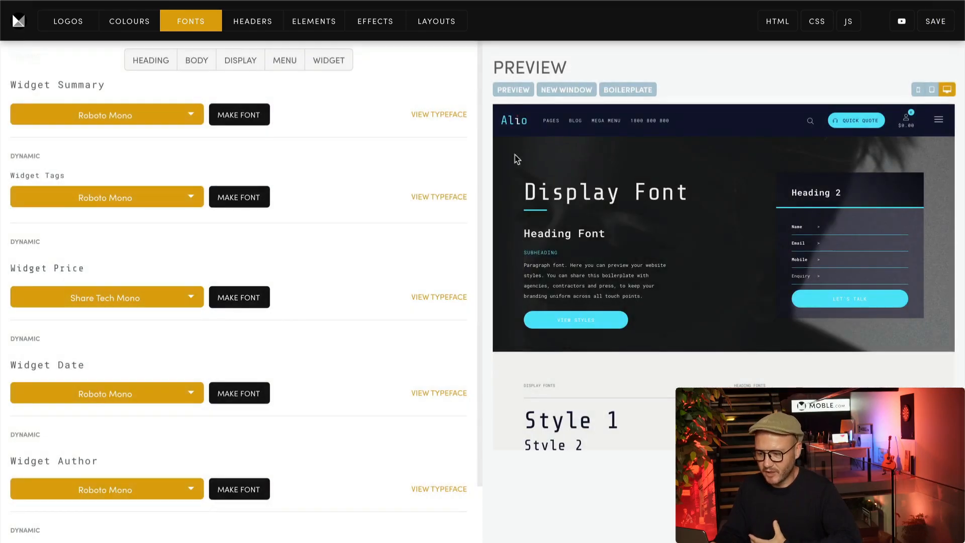
# Examine the price, title and summary fonts of the demo product widgets in the website preview
pyautogui.click(519, 93)
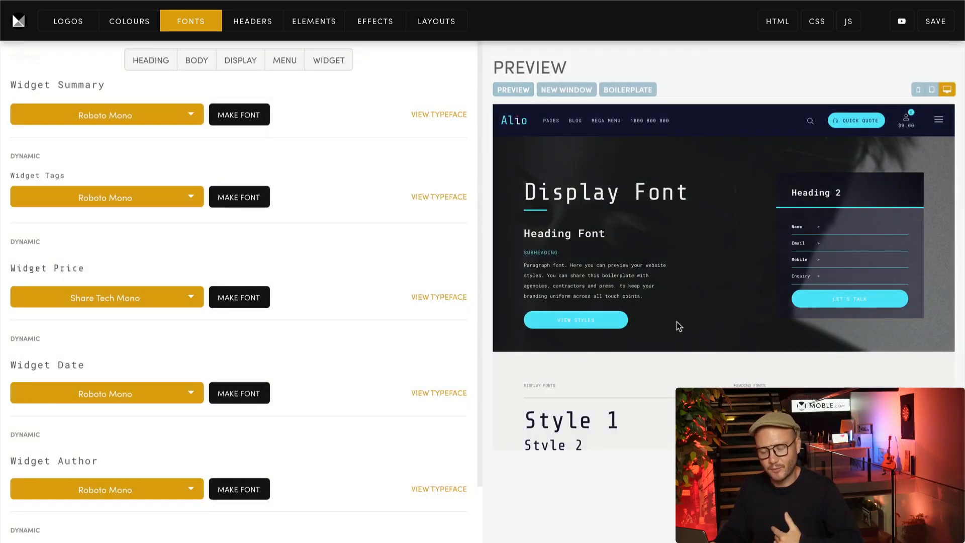
pyautogui.scroll(-15, 695, 326)
pyautogui.scroll(-12, 695, 326)
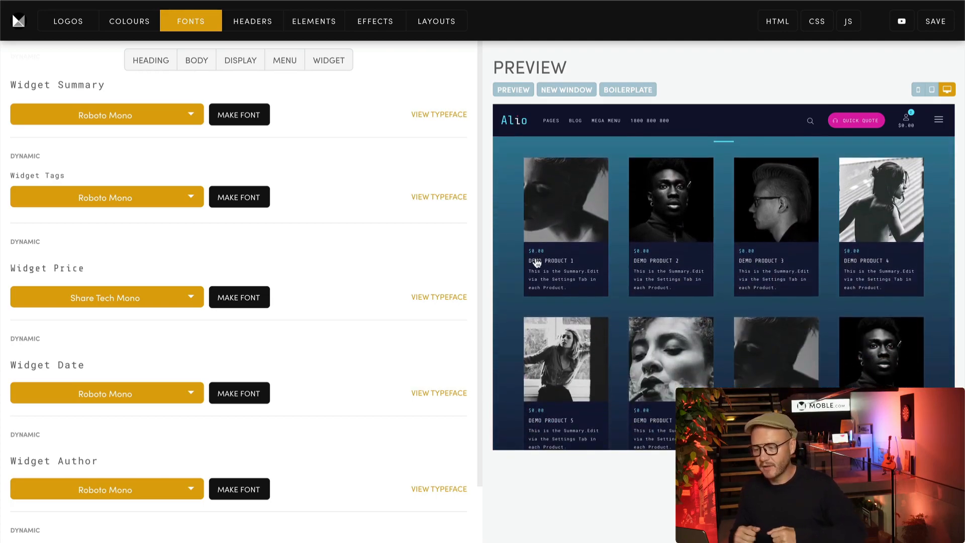
pyautogui.scroll(-8, 555, 257)
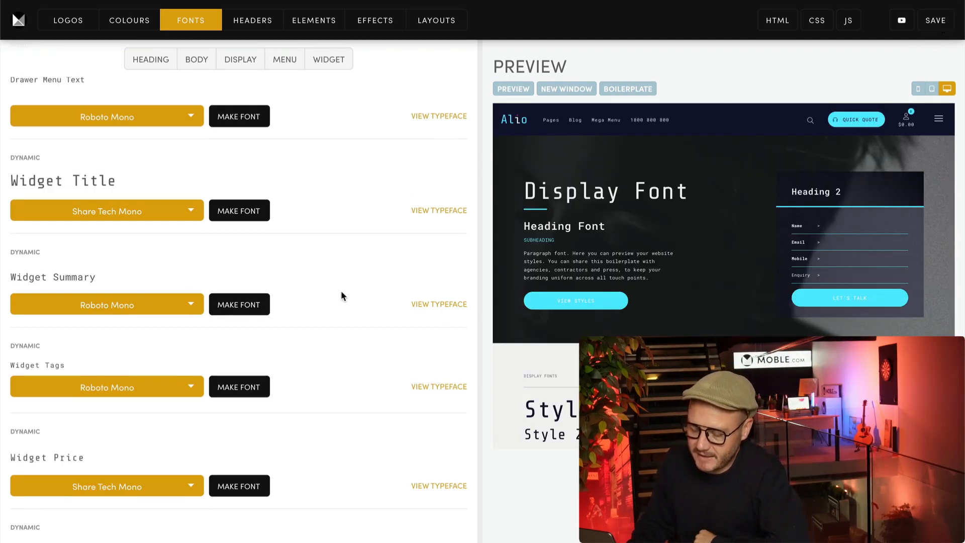
# Review the Special, Shop, Profile and Mega display styles in the font settings
pyautogui.scroll(4, 341, 291)
pyautogui.scroll(10, 378, 303)
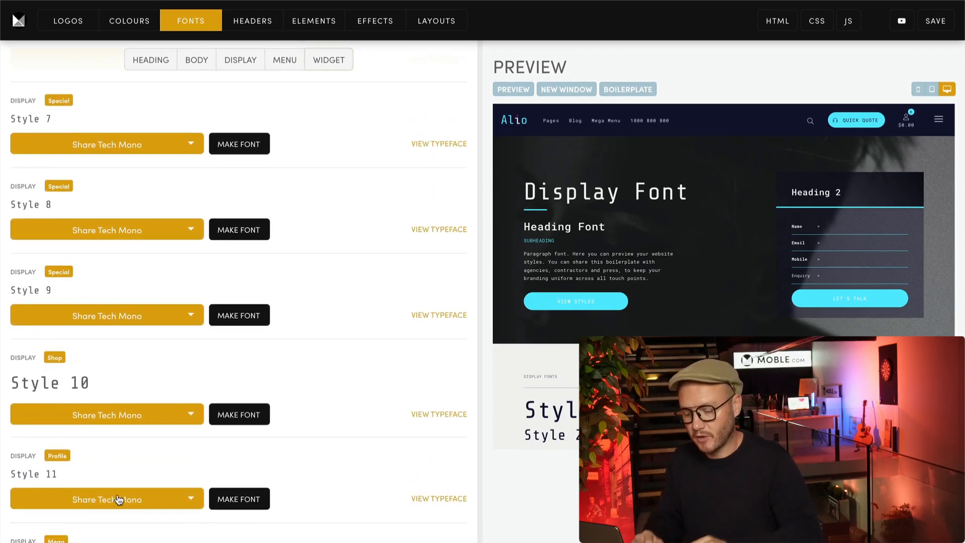
pyautogui.scroll(-5, 172, 496)
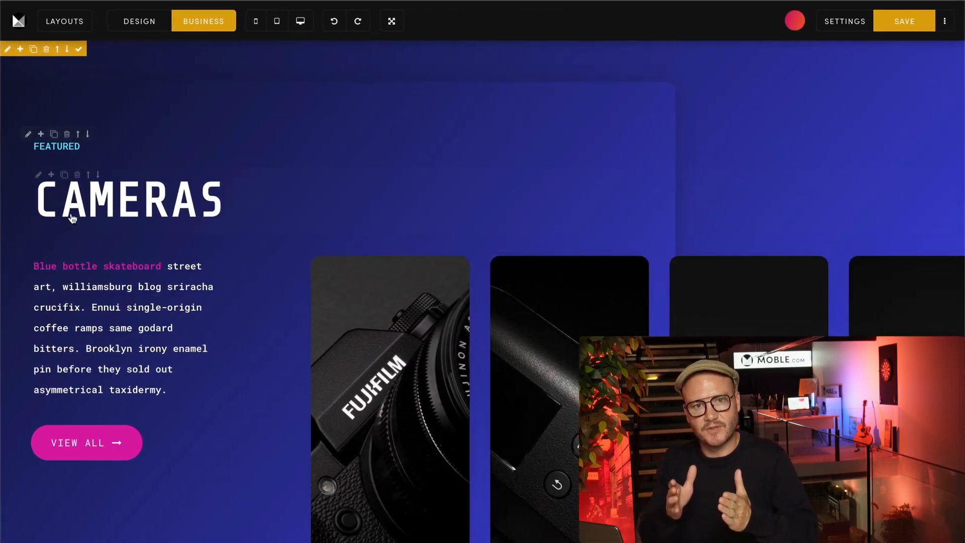
# Switch to the page editor and view the formats available for the CAMERAS title
pyautogui.click(90, 212)
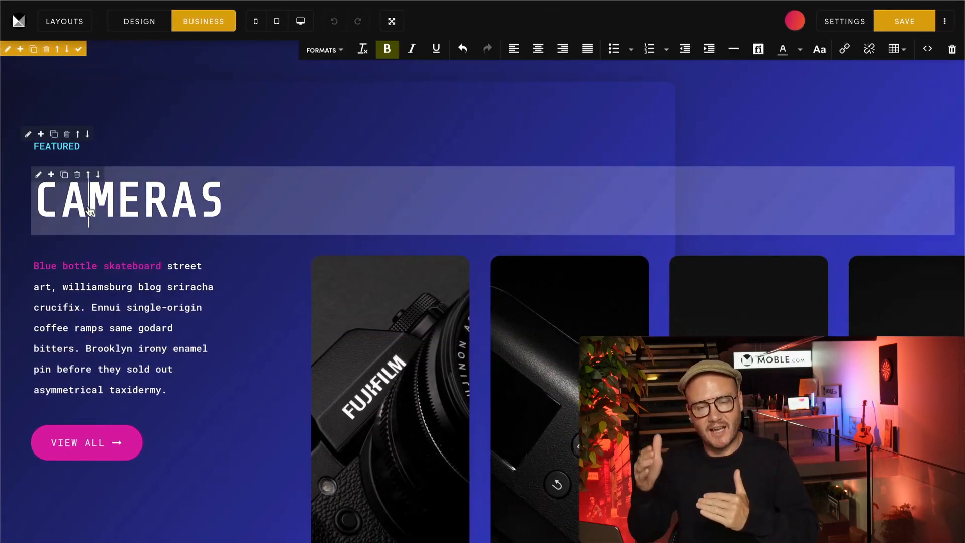
pyautogui.click(324, 51)
pyautogui.moveTo(327, 85)
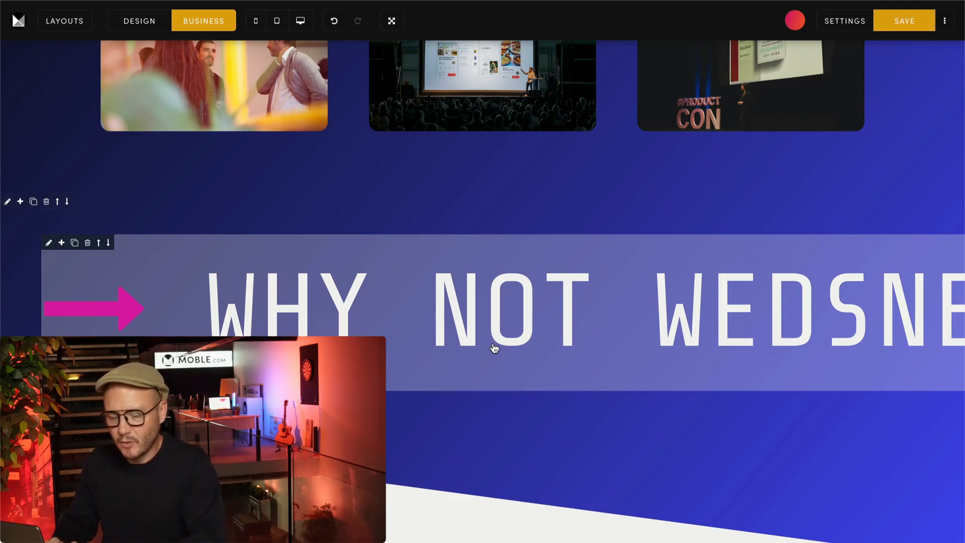
# Check which display styles the formats offer for the WHY NOT WEDSNESDAY title under Styles and Heading 6
pyautogui.click(494, 348)
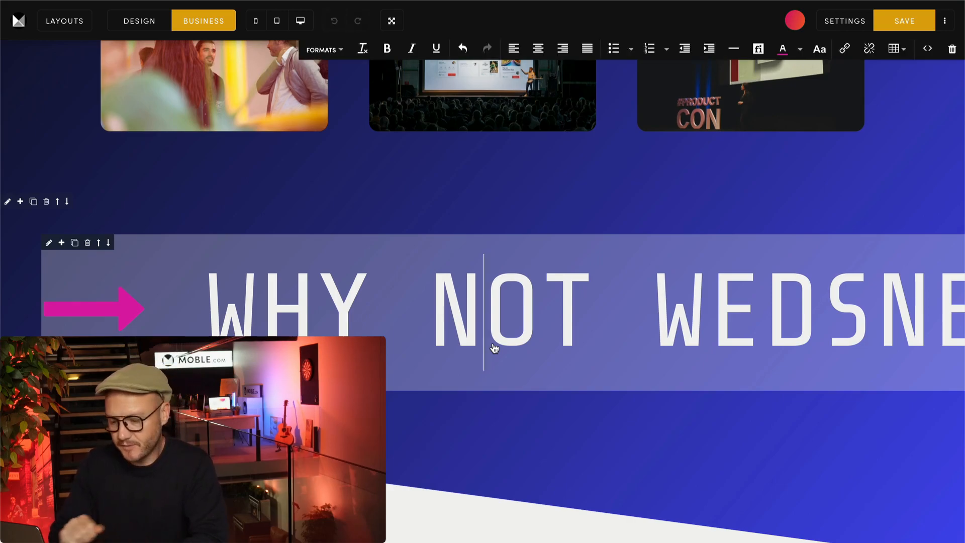
pyautogui.click(340, 51)
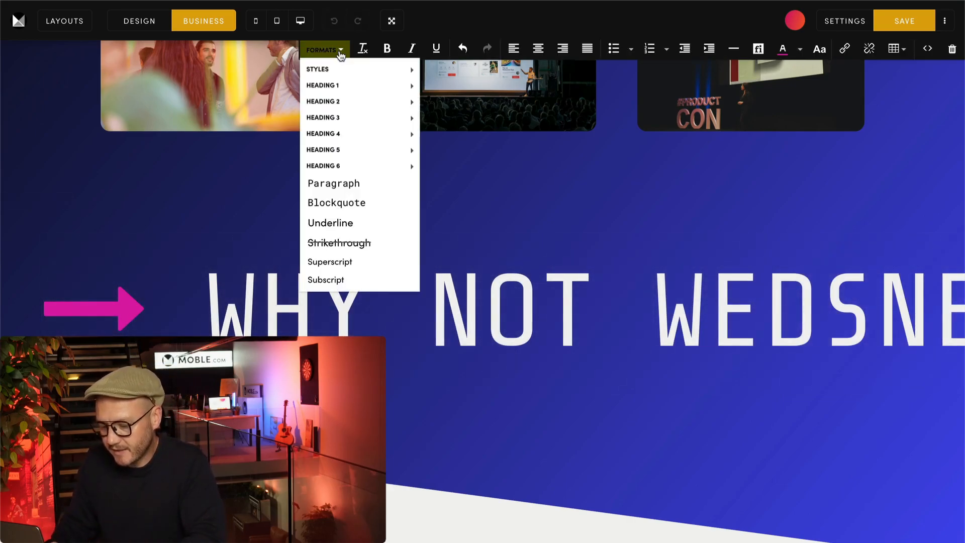
pyautogui.moveTo(342, 69)
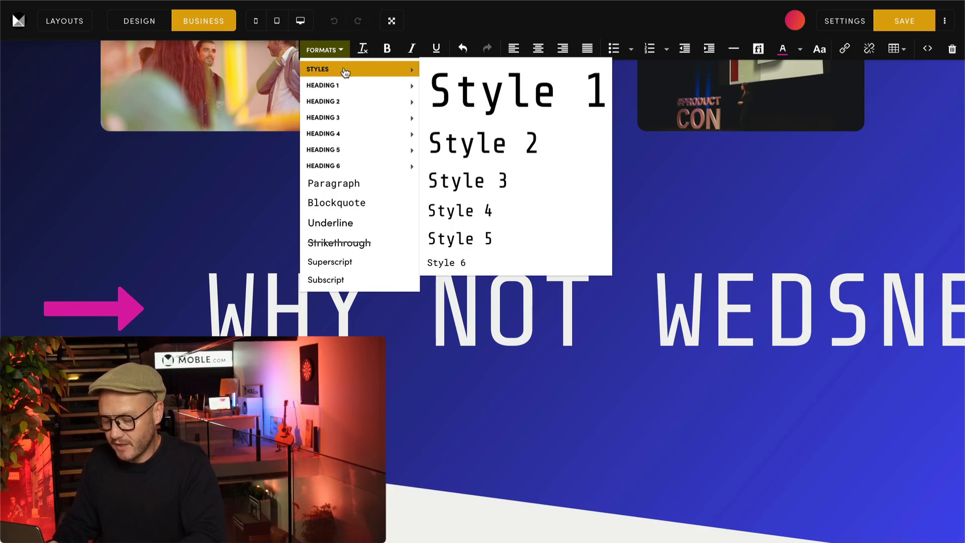
pyautogui.moveTo(353, 168)
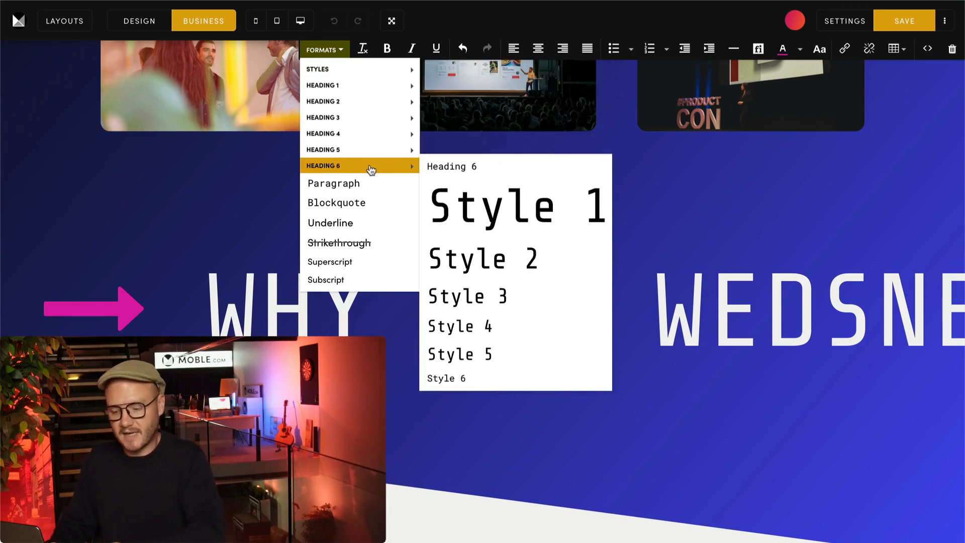
pyautogui.click(690, 248)
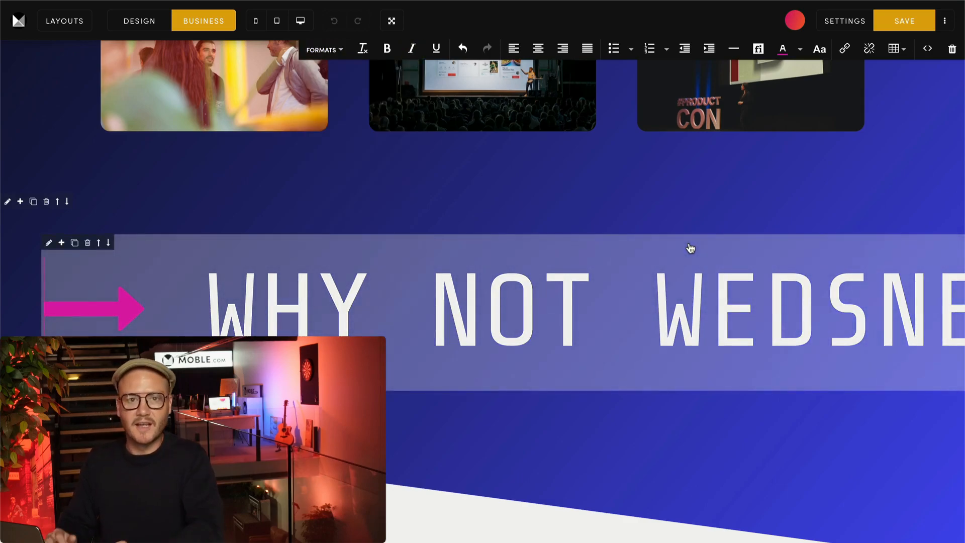
# Change the WHY NOT WEDSNESDAY title's class to h7 in its source code and apply it
pyautogui.click(927, 48)
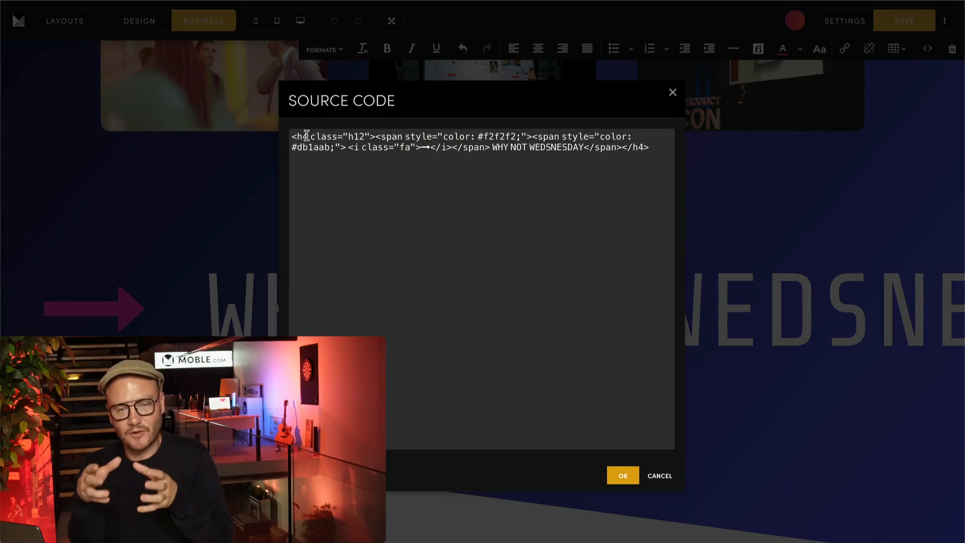
pyautogui.moveTo(310, 136); pyautogui.dragTo(365, 136)
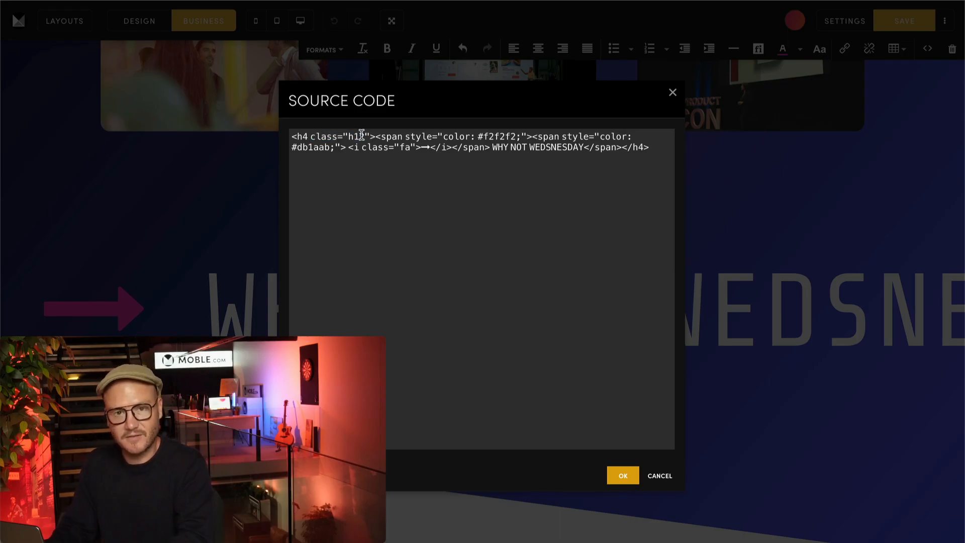
pyautogui.write('7')
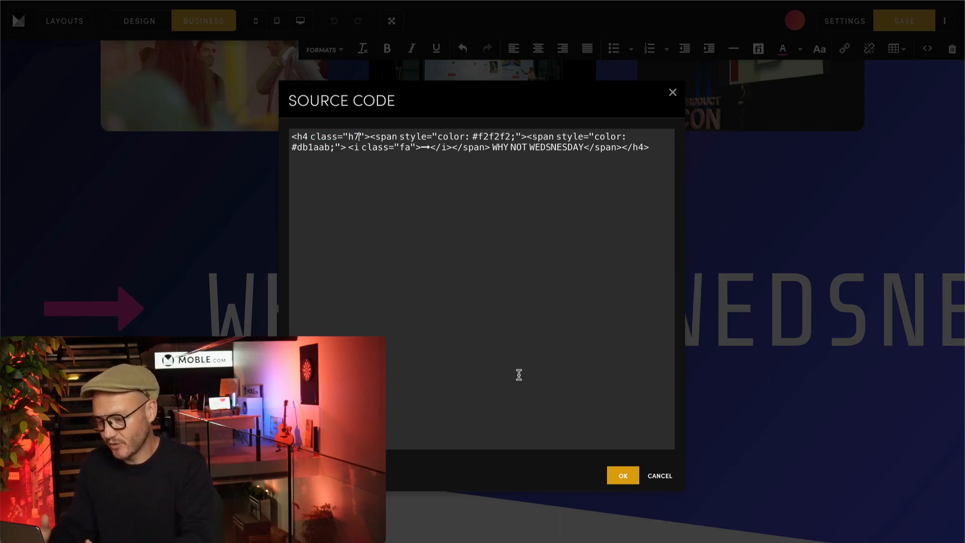
pyautogui.click(618, 473)
# Apply the Style 6 display font within the Heading 4 formats to the whole WHY NOT WEDSNESDAY title
pyautogui.tripleClick(146, 250)
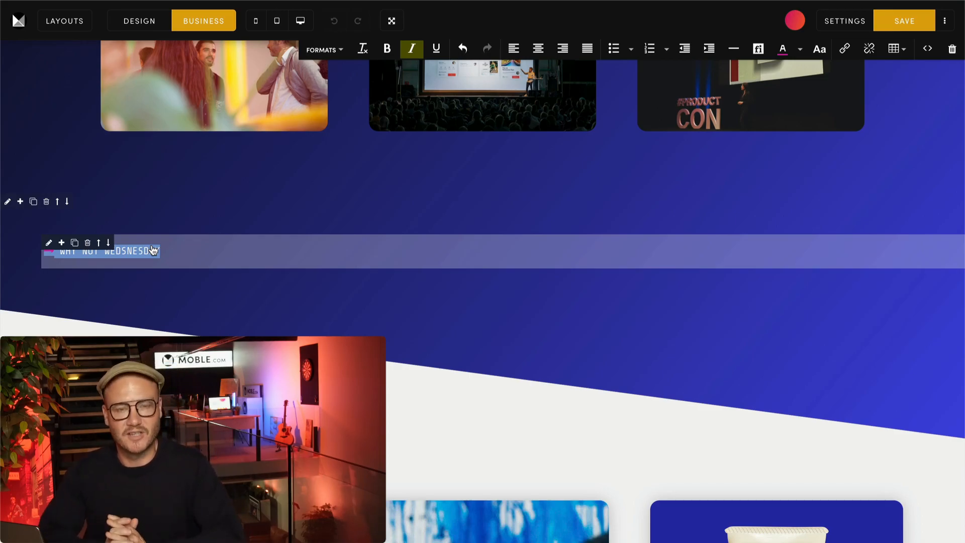
pyautogui.click(323, 50)
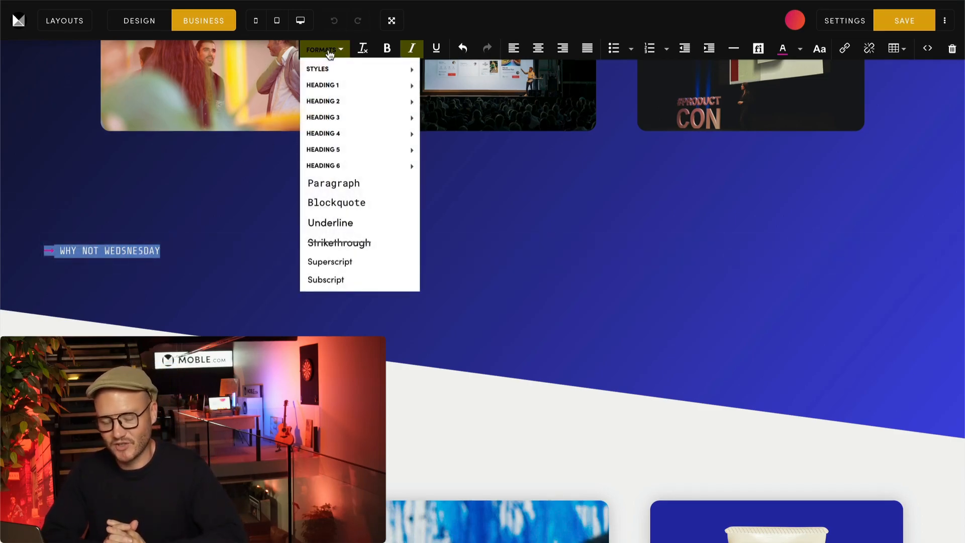
pyautogui.moveTo(317, 136)
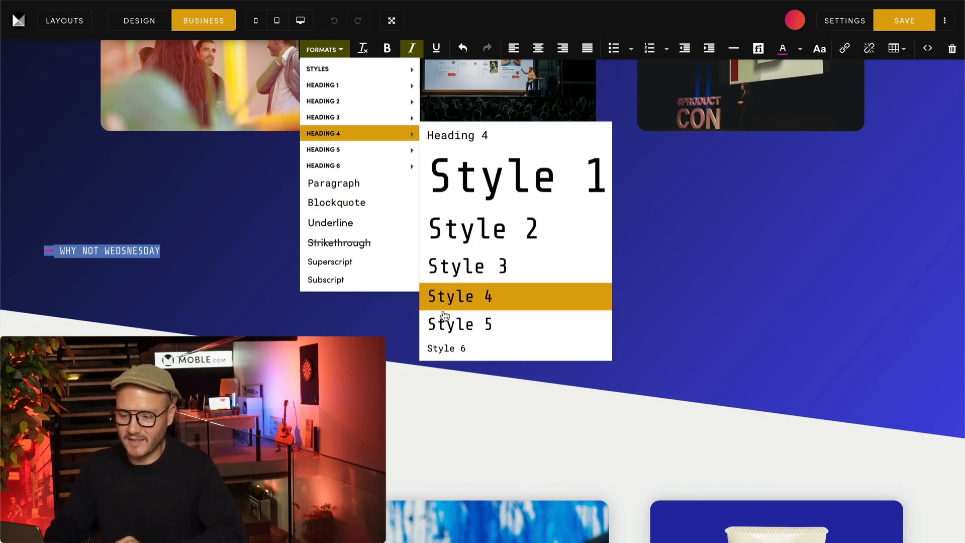
pyautogui.click(443, 347)
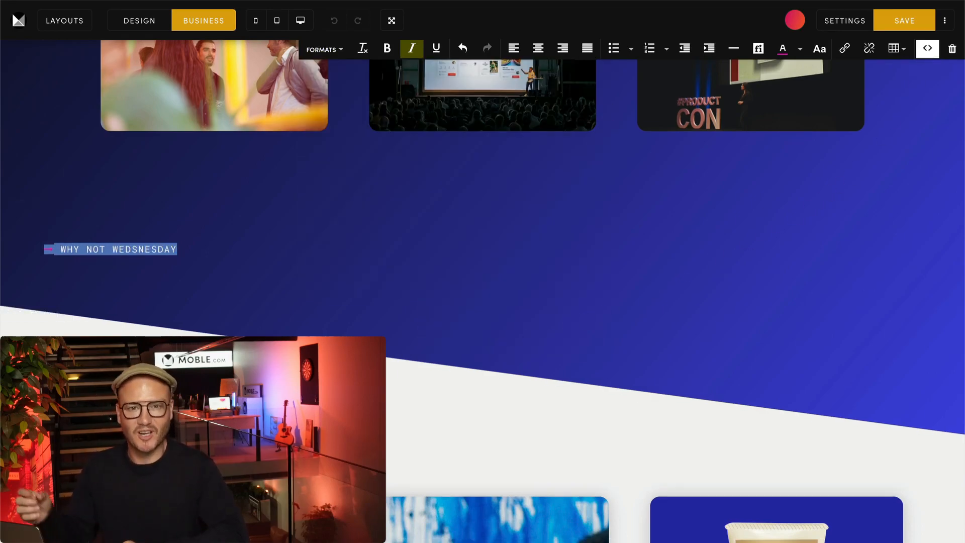
# Set the WHY NOT WEDSNESDAY title's class to h12 in its source code and apply it
pyautogui.click(927, 48)
pyautogui.moveTo(360, 136); pyautogui.dragTo(353, 137)
pyautogui.write('12')
pyautogui.click(618, 474)
# Return to the font settings and examine the Style 7 to Style 12 display fonts
pyautogui.hotkey('ctrl', 'Left')
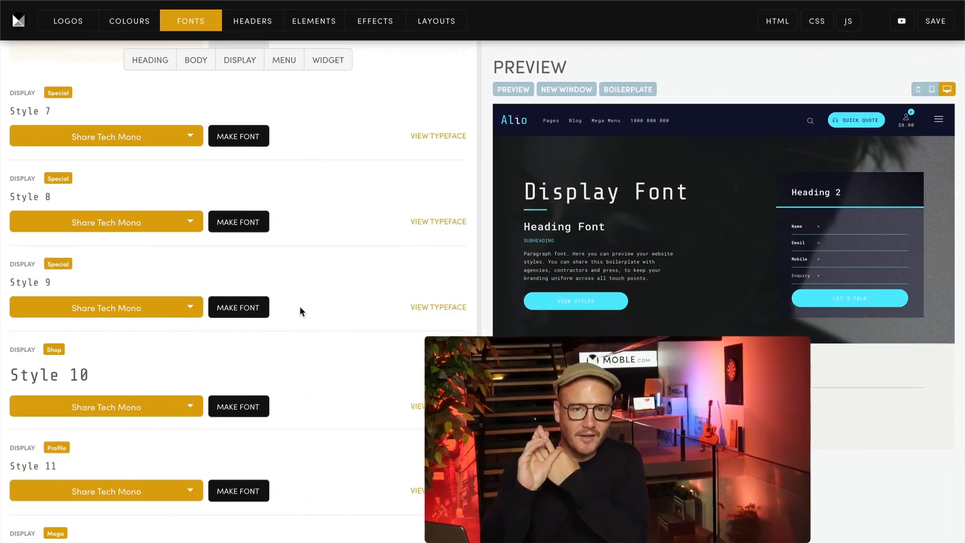
pyautogui.scroll(-6, 343, 380)
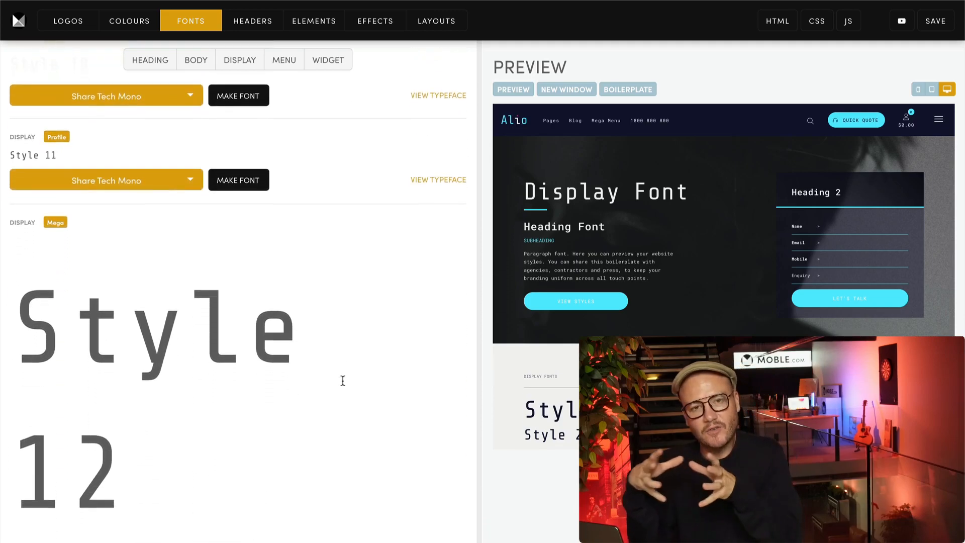
pyautogui.scroll(-2, 327, 465)
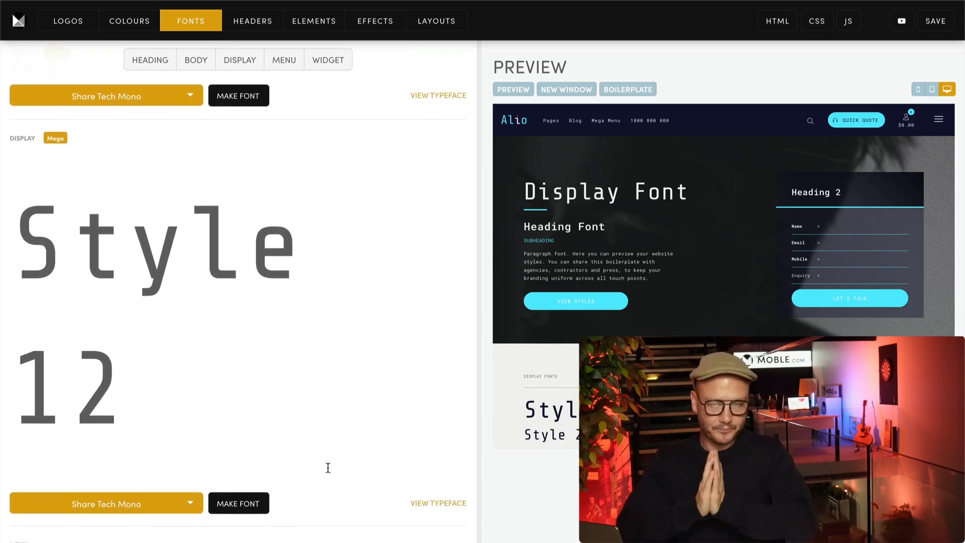
# Open the font customization settings for Heading 1
pyautogui.scroll(6, 328, 467)
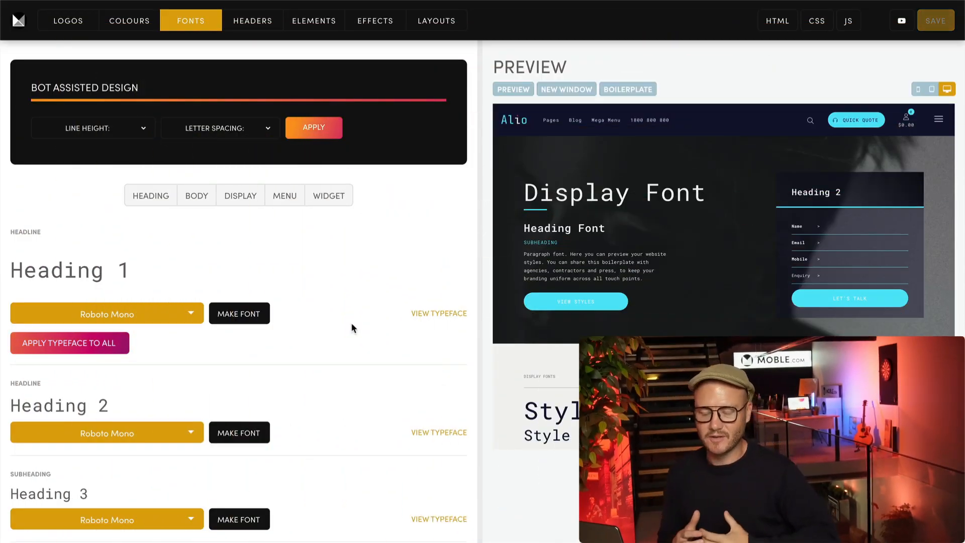
pyautogui.click(231, 317)
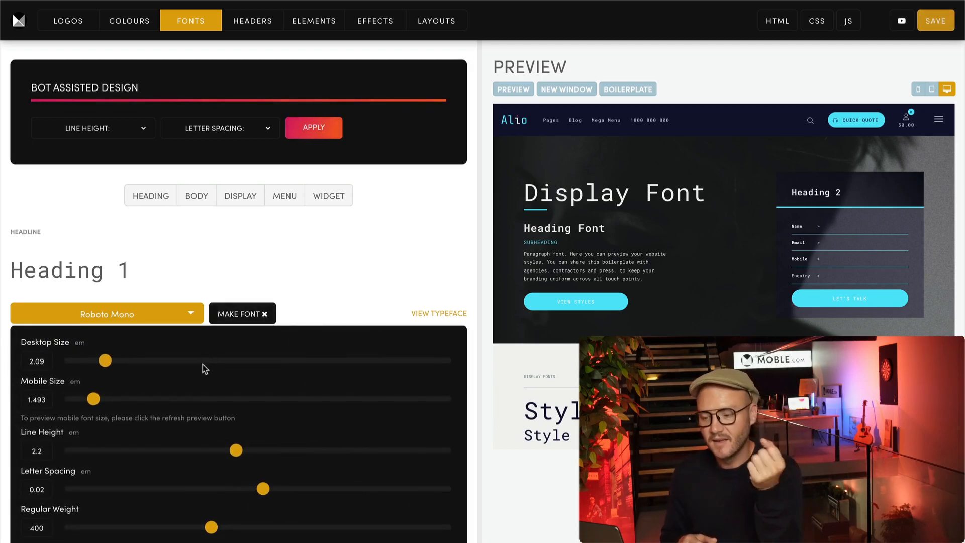
pyautogui.scroll(-3, 203, 363)
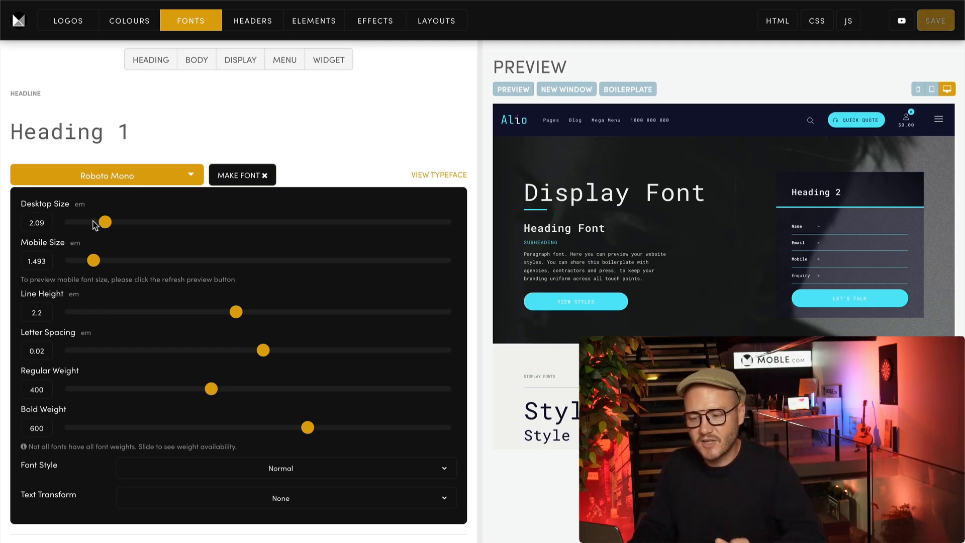
# Try a 2.289 em mobile size for Heading 1 in the mobile preview, and set it back to 1.493 em in desktop preview
pyautogui.moveTo(104, 221)
pyautogui.mouseDown()
pyautogui.moveTo(117, 224)
pyautogui.moveTo(103, 230)
pyautogui.mouseUp()
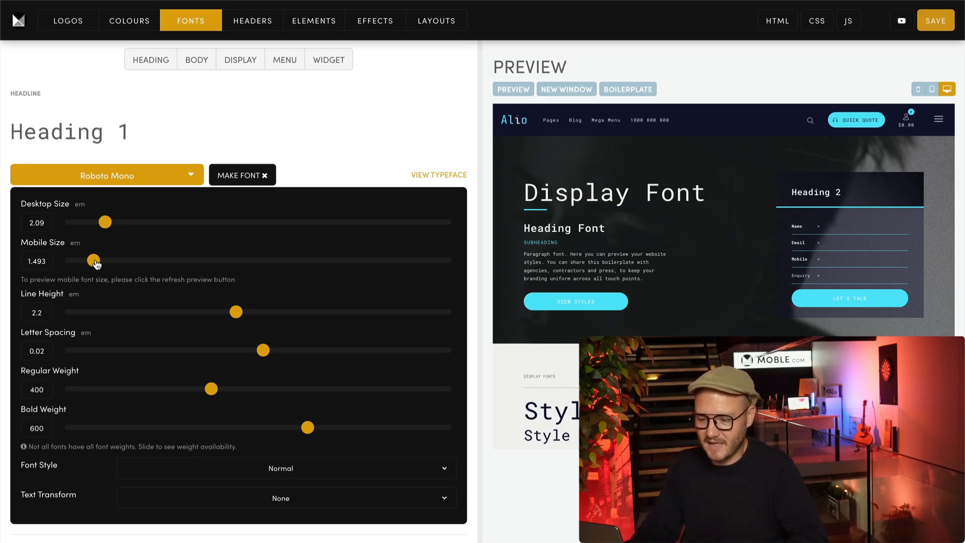
pyautogui.click(94, 260)
pyautogui.moveTo(97, 262); pyautogui.dragTo(107, 264)
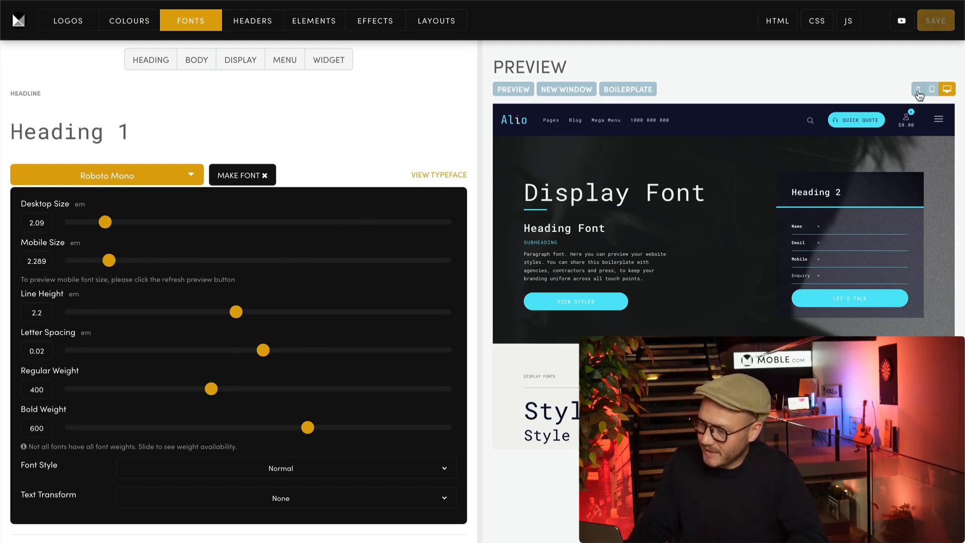
pyautogui.click(917, 91)
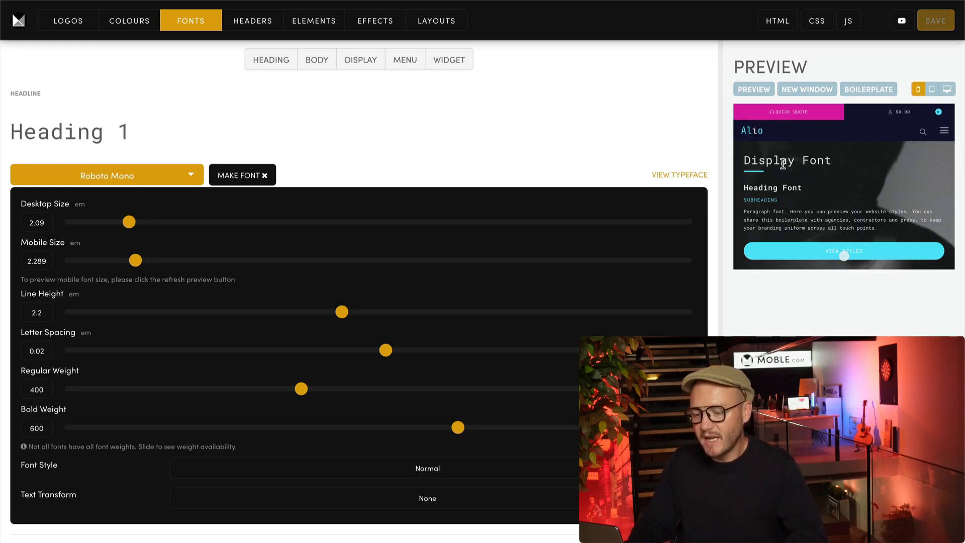
pyautogui.click(947, 90)
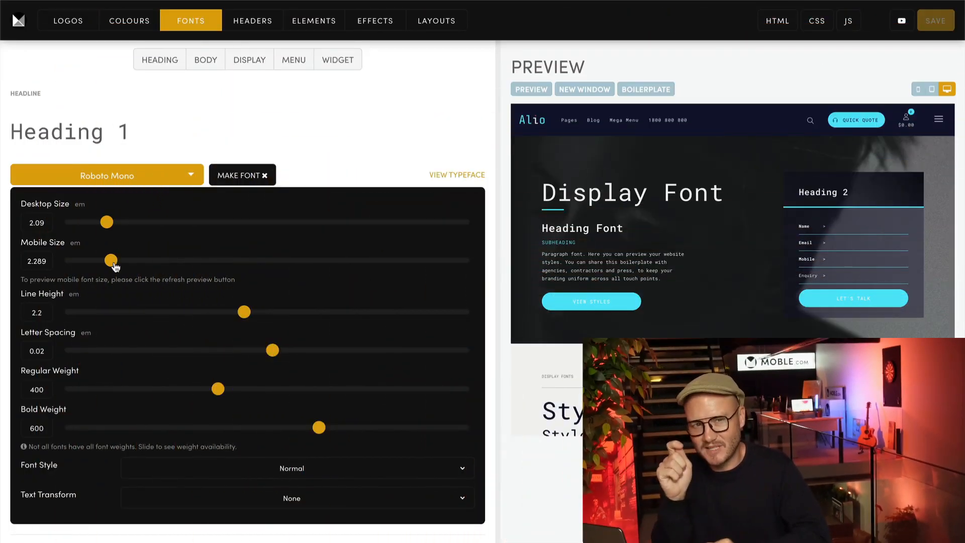
pyautogui.moveTo(112, 264); pyautogui.dragTo(100, 265)
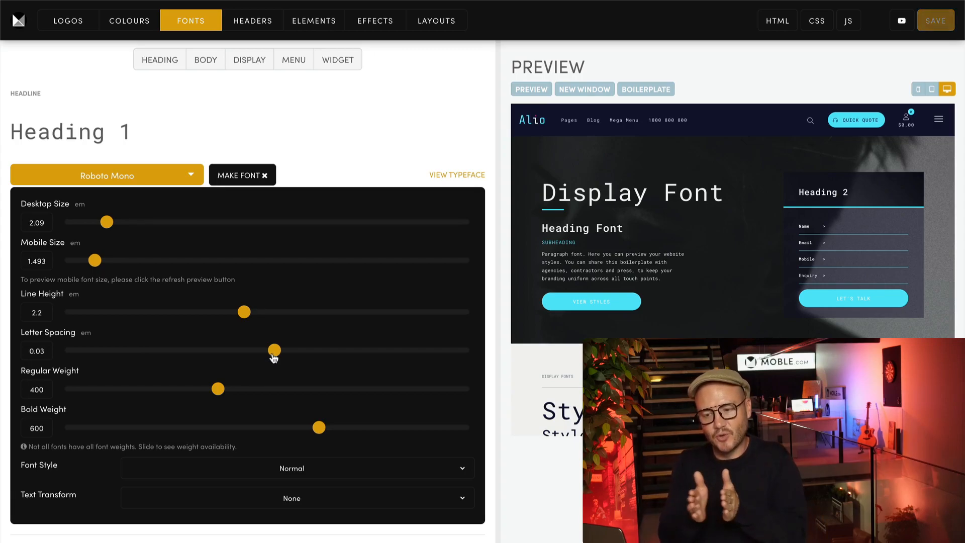
# Set Heading 1's letter spacing to 0.03 em
pyautogui.moveTo(274, 358)
pyautogui.mouseDown()
pyautogui.moveTo(293, 358)
pyautogui.moveTo(273, 360)
pyautogui.mouseUp()
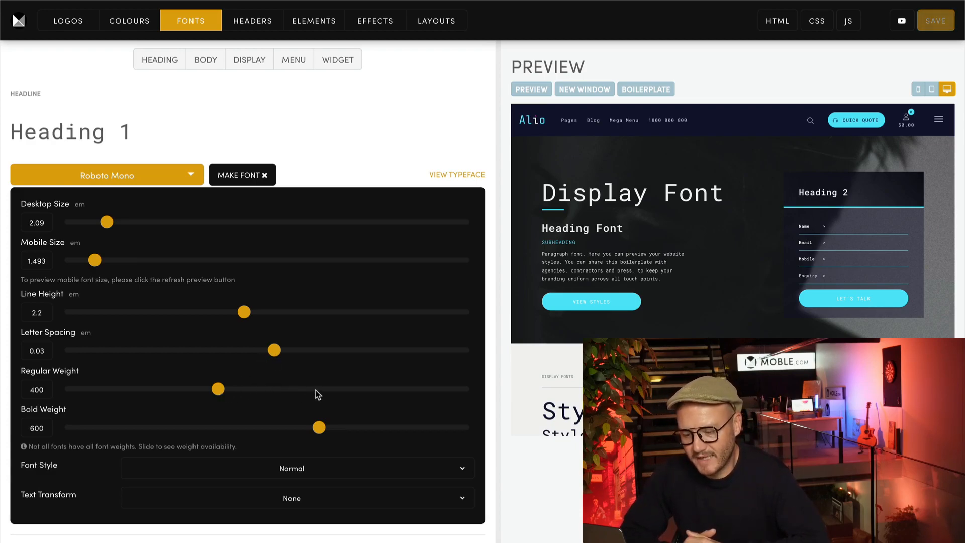
pyautogui.click(217, 388)
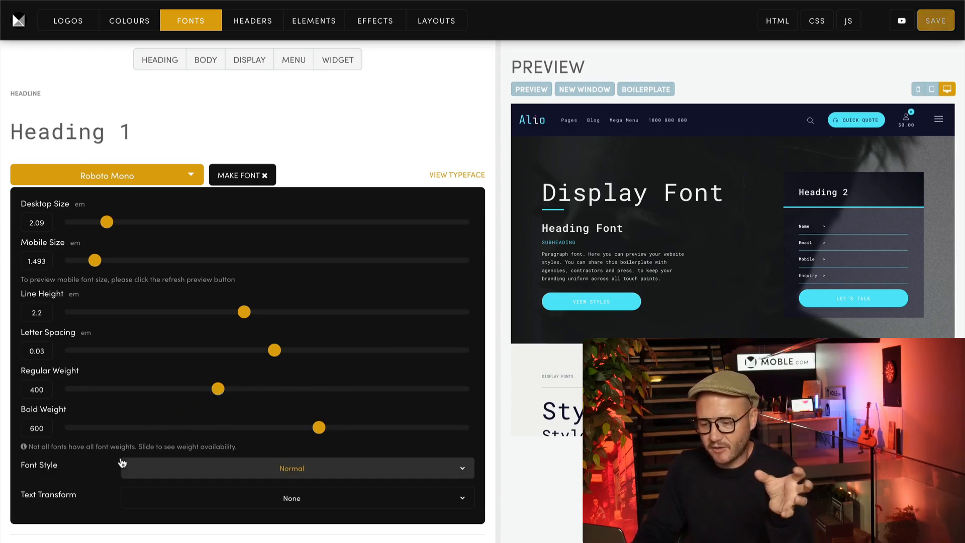
# Examine the font style and text transform options available for Heading 1
pyautogui.scroll(-3, 122, 463)
pyautogui.click(259, 398)
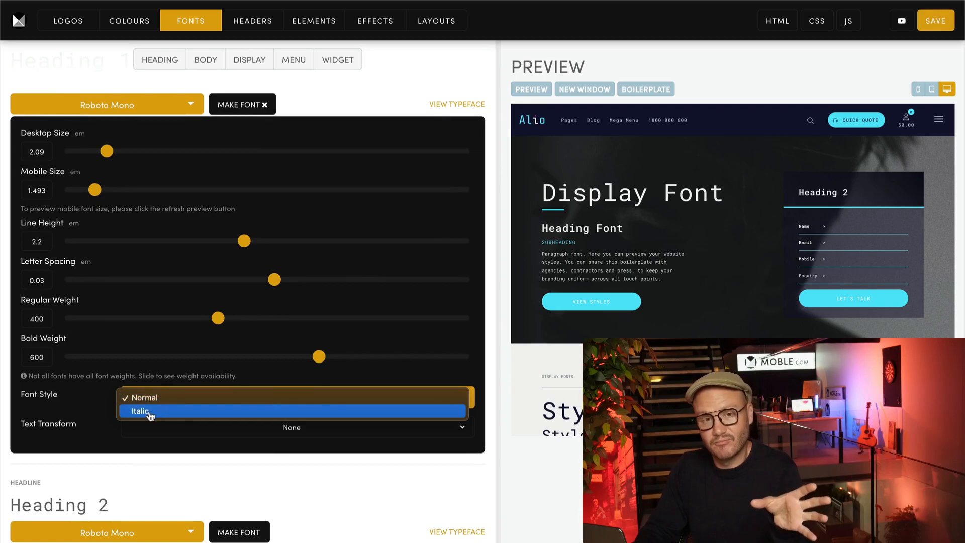
pyautogui.click(94, 407)
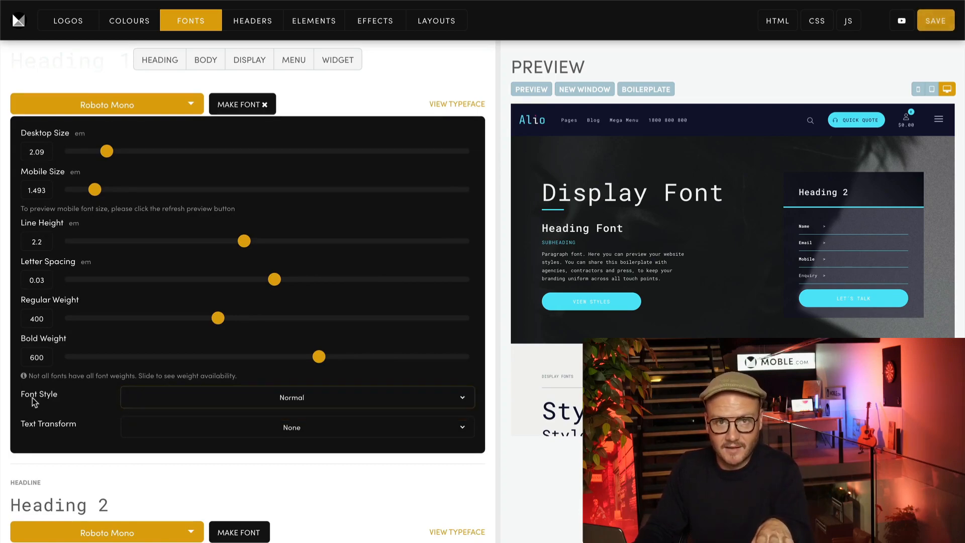
pyautogui.click(154, 401)
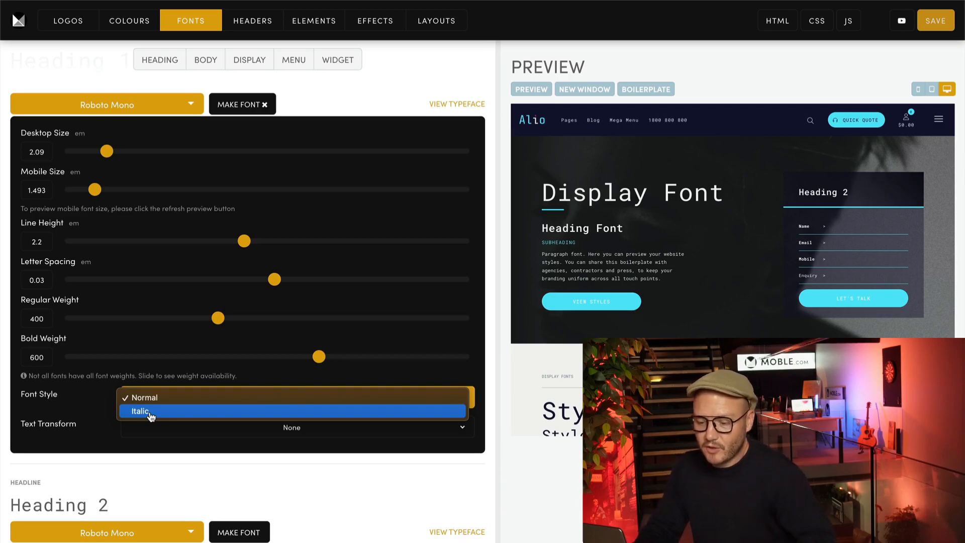
pyautogui.click(101, 400)
pyautogui.click(181, 428)
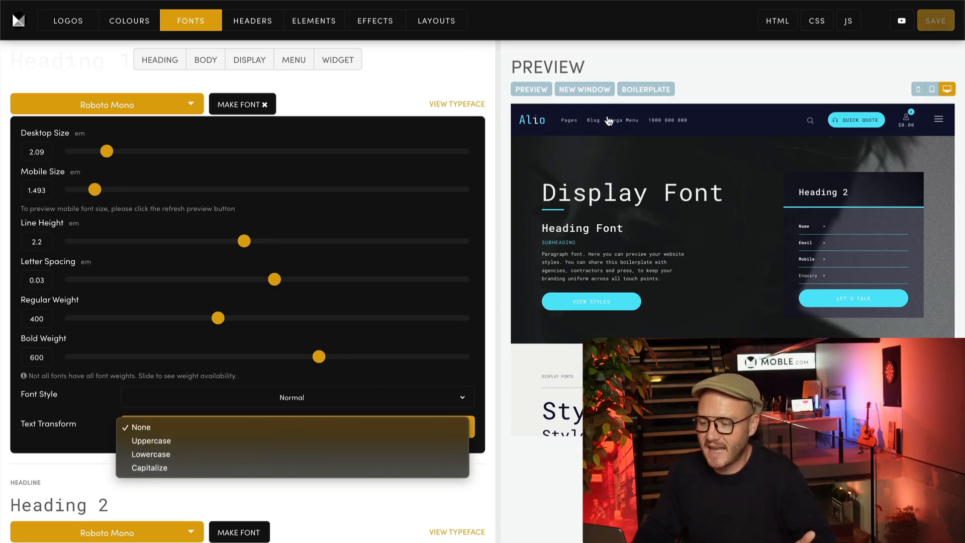
pyautogui.click(486, 346)
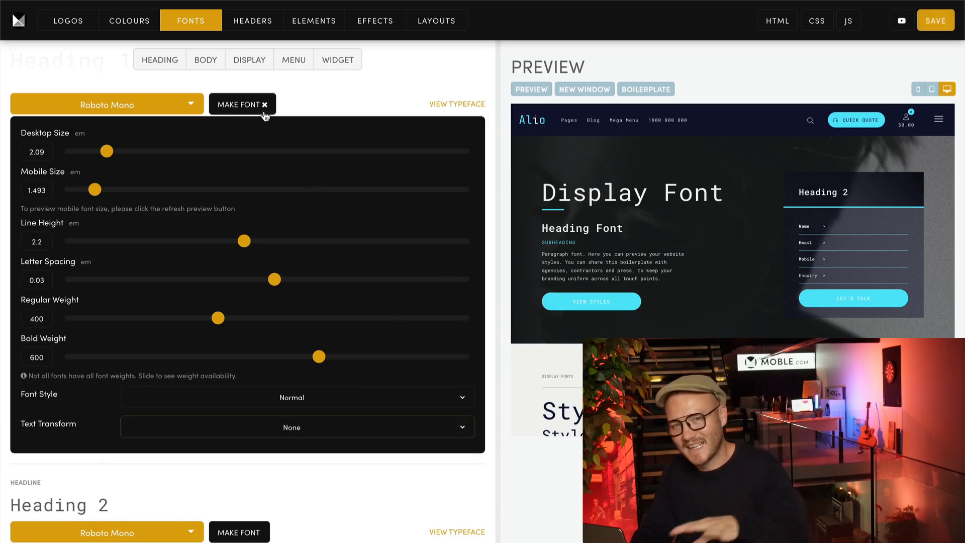
# Close the Heading 1 settings and look over the body and menu font entries
pyautogui.click(246, 104)
pyautogui.scroll(-3, 321, 446)
pyautogui.scroll(-4, 321, 446)
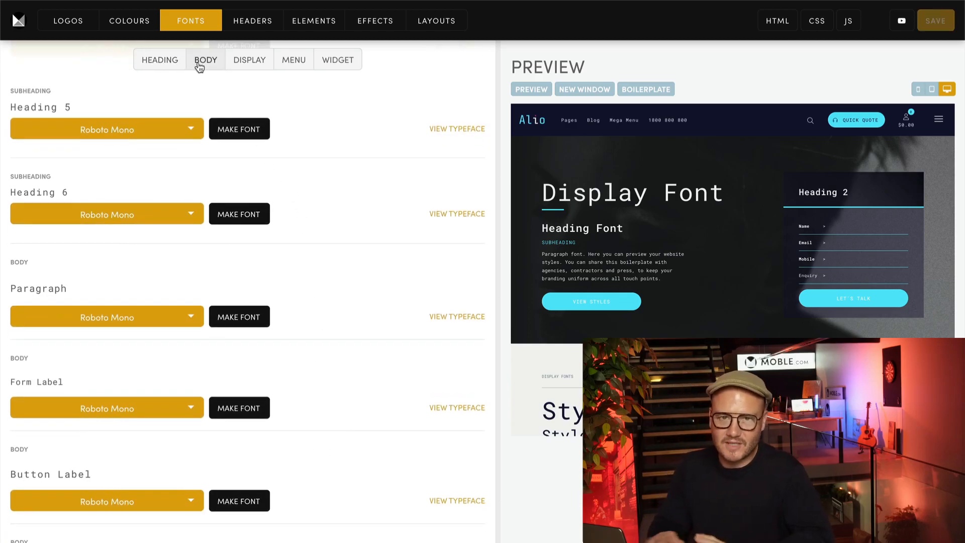
pyautogui.click(294, 59)
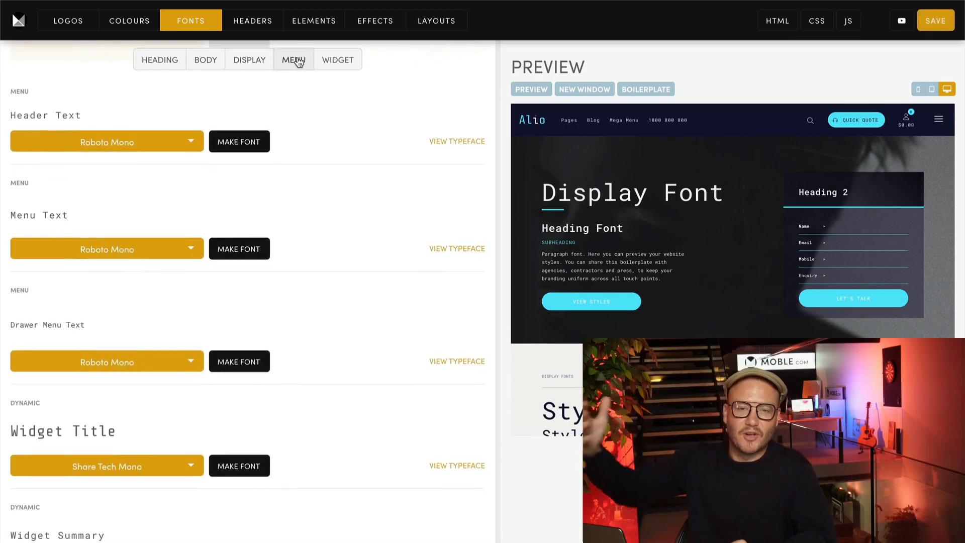
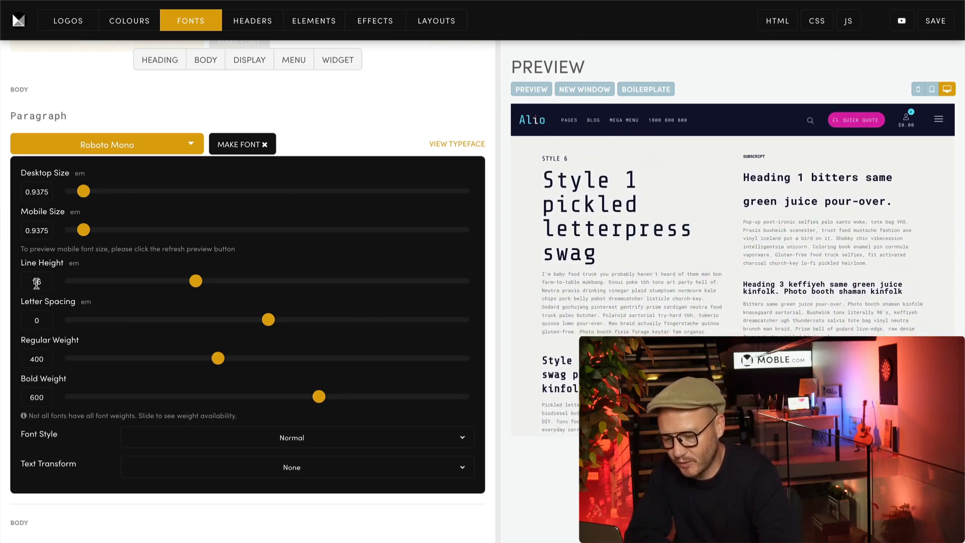
# Set the Paragraph font's line height to 2 em and save the font changes to the website
pyautogui.moveTo(196, 282); pyautogui.dragTo(228, 285)
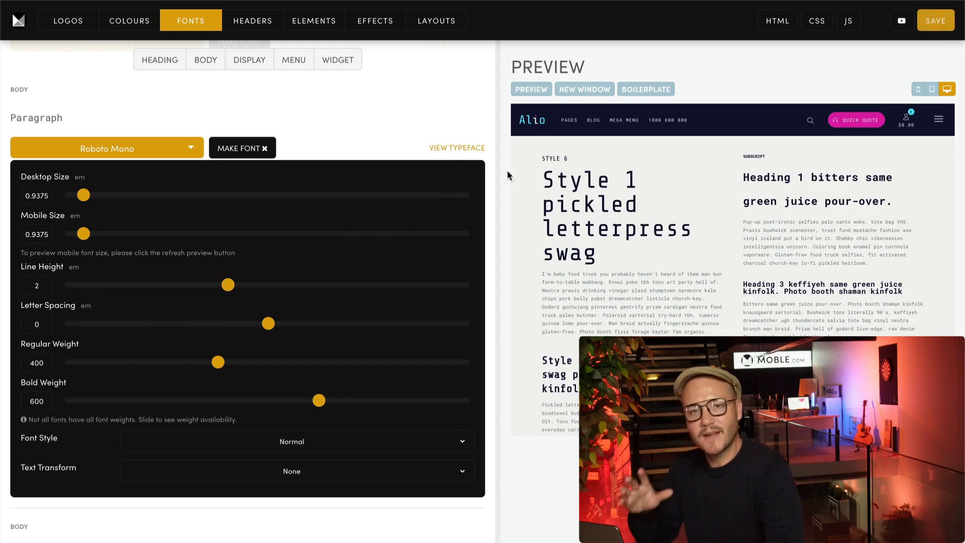
pyautogui.click(930, 26)
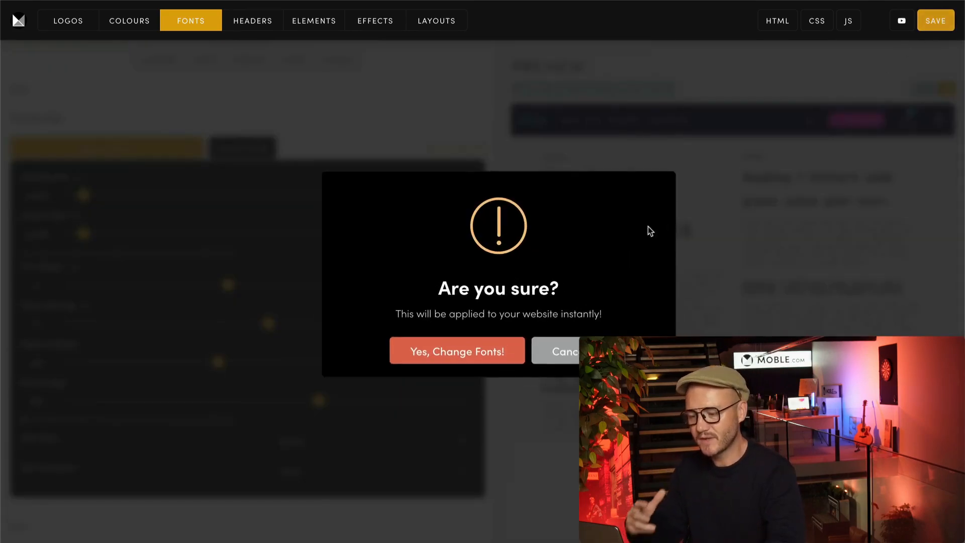
pyautogui.click(508, 348)
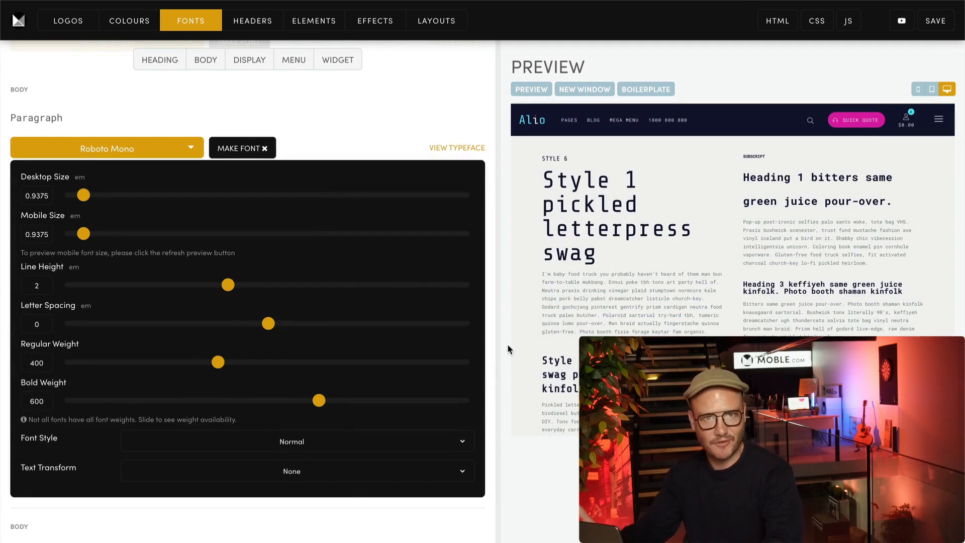
# Refresh the desktop preview and examine the spacing of the paragraph text in it
pyautogui.click(531, 89)
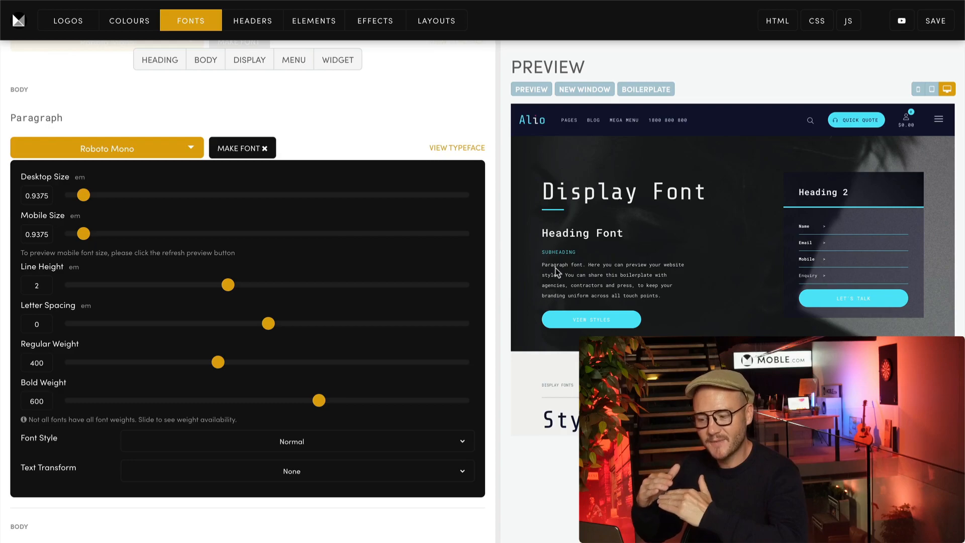
pyautogui.scroll(-6, 567, 402)
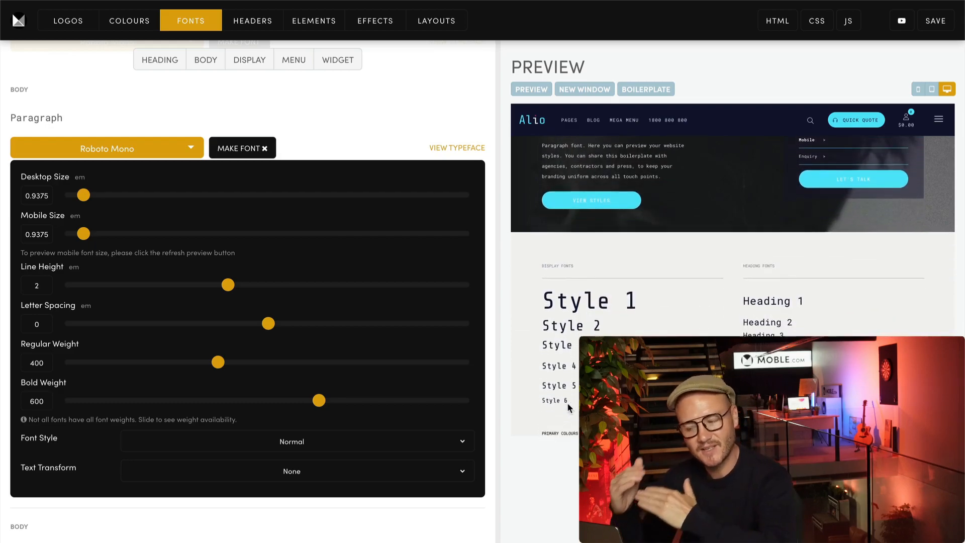
pyautogui.scroll(-10, 566, 402)
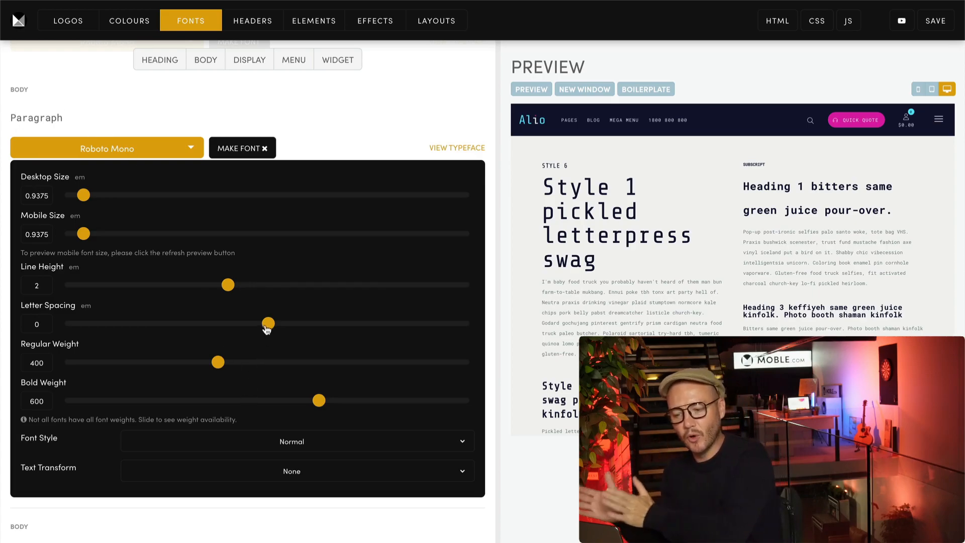
pyautogui.moveTo(274, 329)
pyautogui.mouseDown()
pyautogui.moveTo(304, 333)
pyautogui.moveTo(283, 335)
pyautogui.mouseUp()
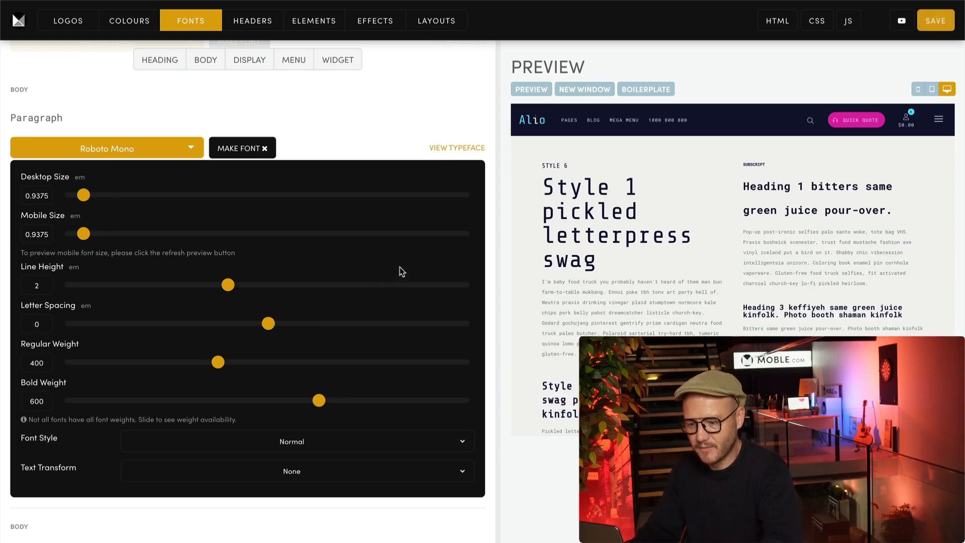
# Close the Paragraph settings and look through the whole list of font entries
pyautogui.click(245, 149)
pyautogui.scroll(12, 333, 143)
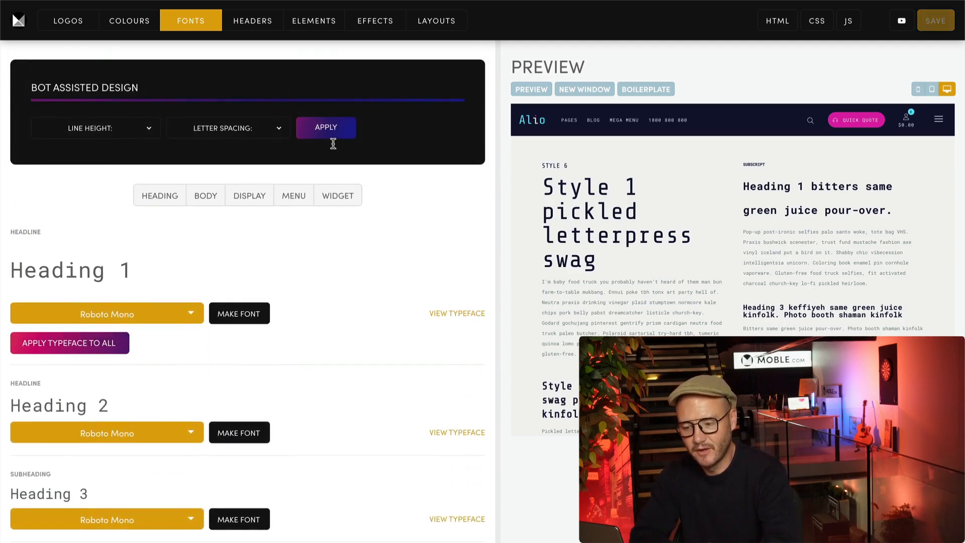
pyautogui.scroll(-1, 250, 312)
pyautogui.scroll(-2, 250, 312)
pyautogui.scroll(-2, 275, 297)
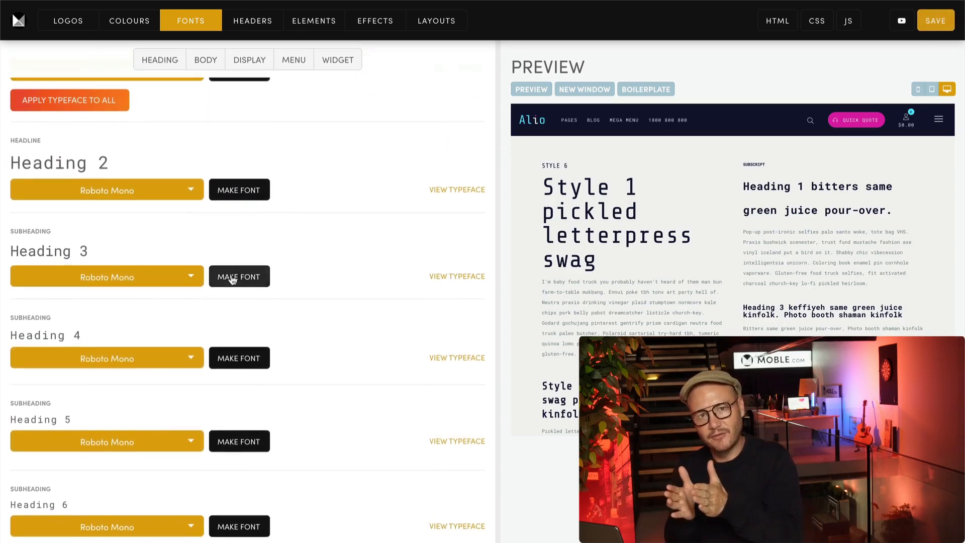
pyautogui.scroll(-15, 314, 315)
pyautogui.scroll(-20, 314, 316)
pyautogui.scroll(-4, 315, 320)
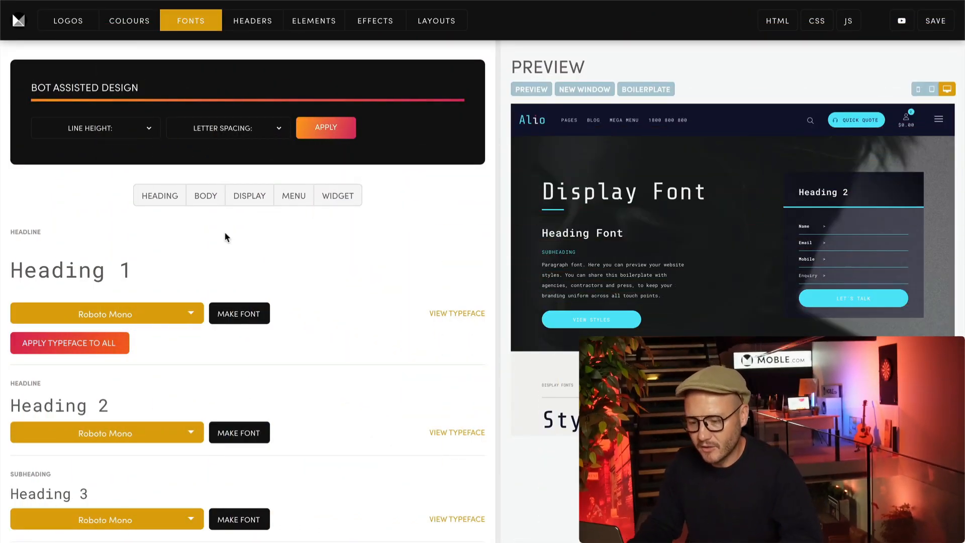
# Examine the line height and letter spacing options of Bot Assisted Design
pyautogui.click(138, 129)
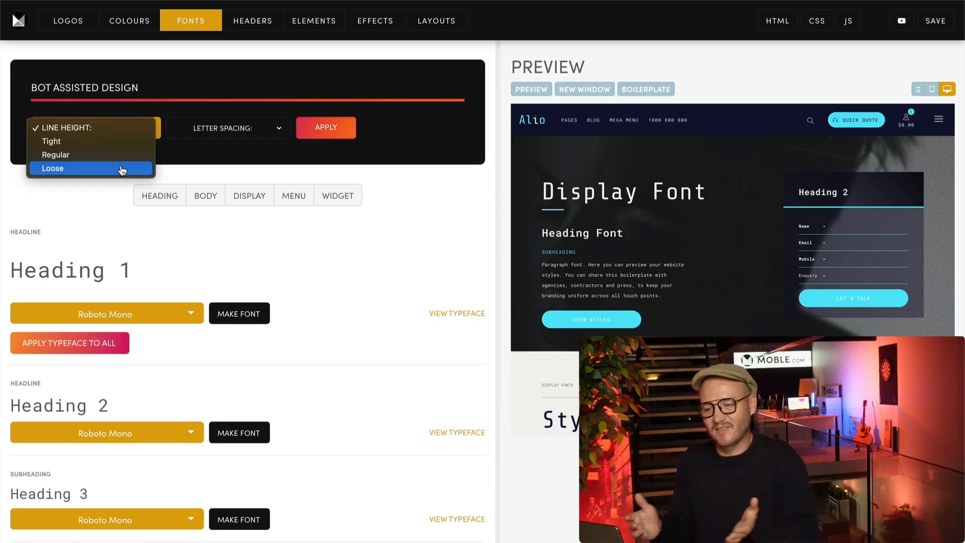
pyautogui.click(181, 161)
pyautogui.click(222, 129)
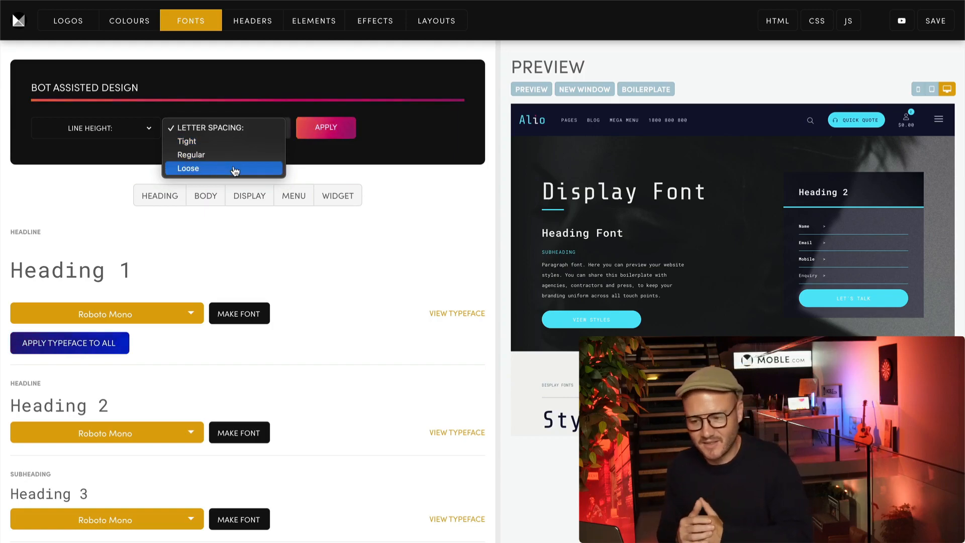
pyautogui.click(310, 172)
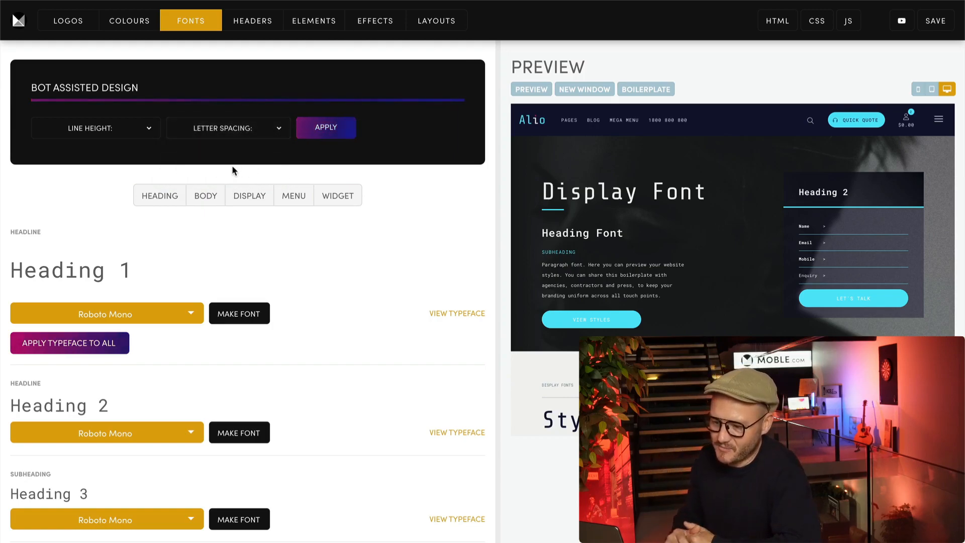
# Apply Tight line height and Tight letter spacing to all fonts with Bot Assisted Design, and check the text in the preview
pyautogui.click(101, 129)
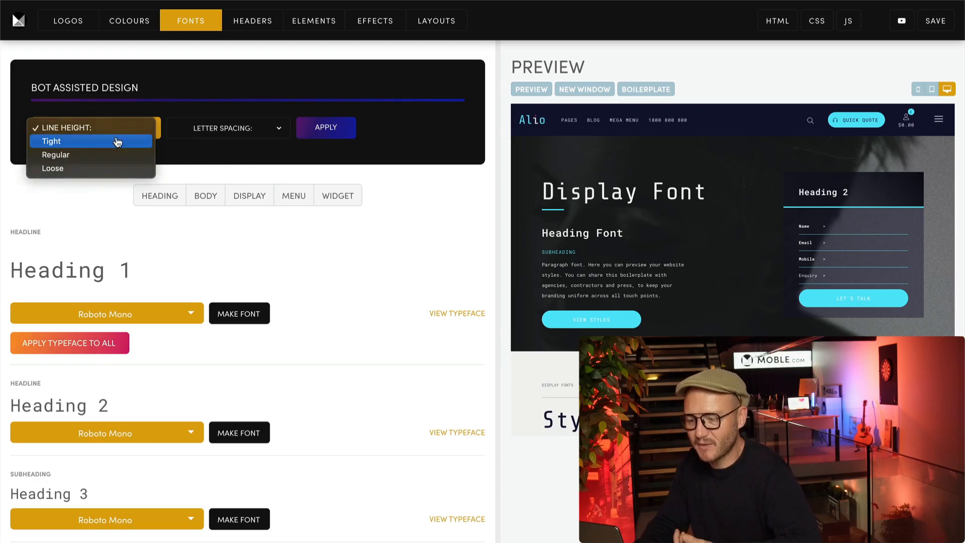
pyautogui.click(118, 138)
pyautogui.click(193, 138)
pyautogui.click(187, 140)
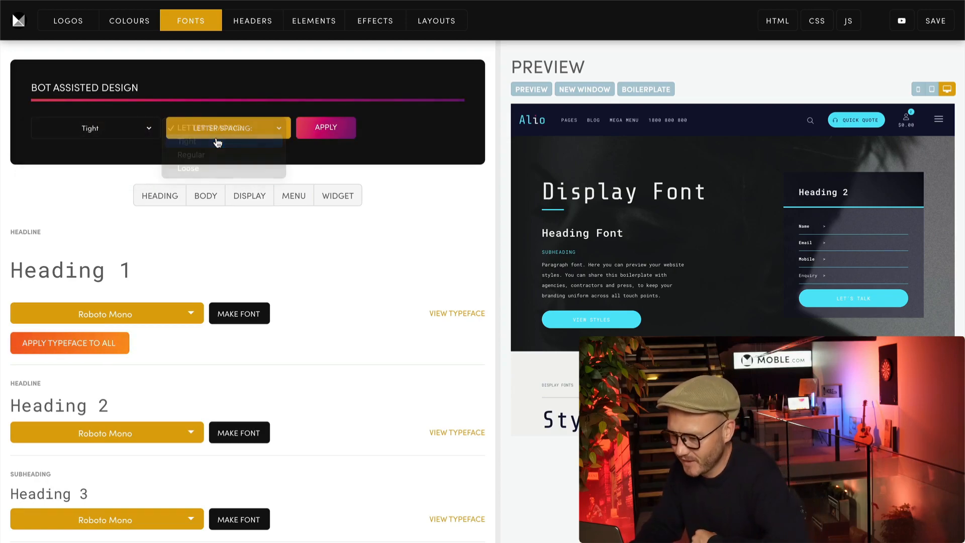
pyautogui.click(325, 128)
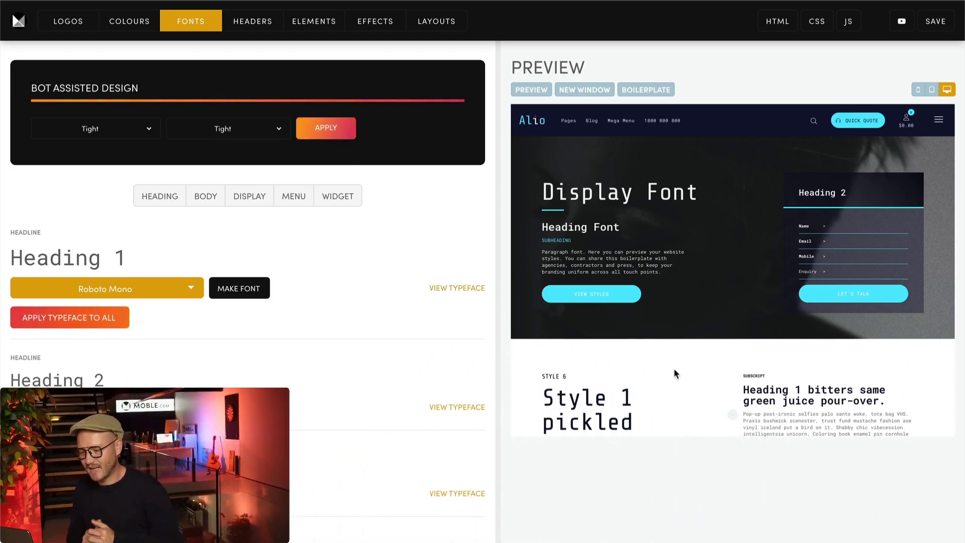
pyautogui.scroll(-5, 673, 368)
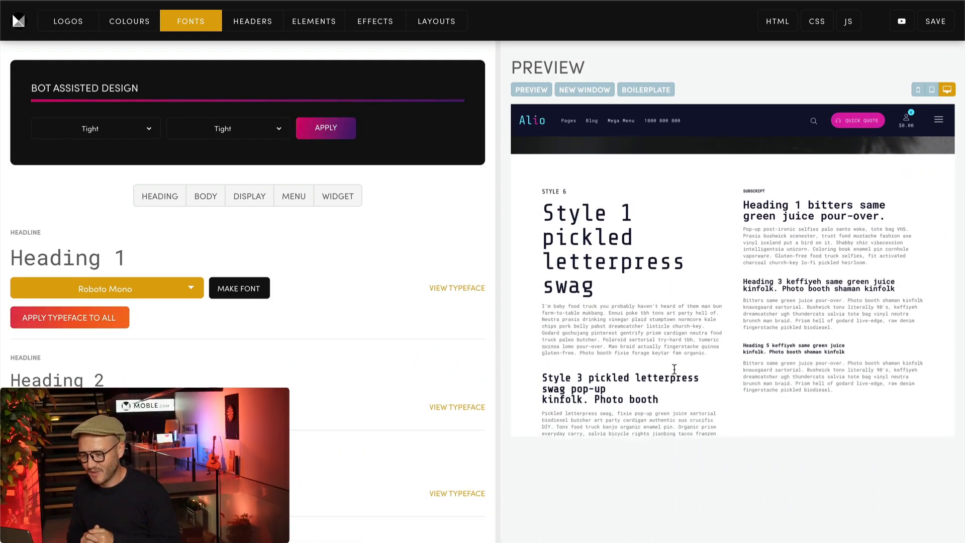
# Apply Regular line height and Regular letter spacing to all fonts with Bot Assisted Design, and check the headings and paragraphs in the preview
pyautogui.scroll(-1, 673, 368)
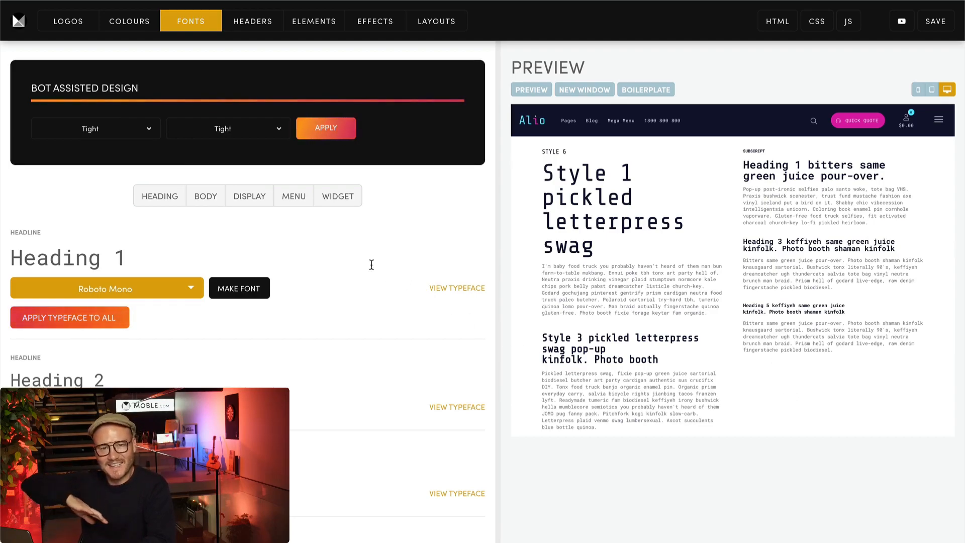
pyautogui.click(137, 133)
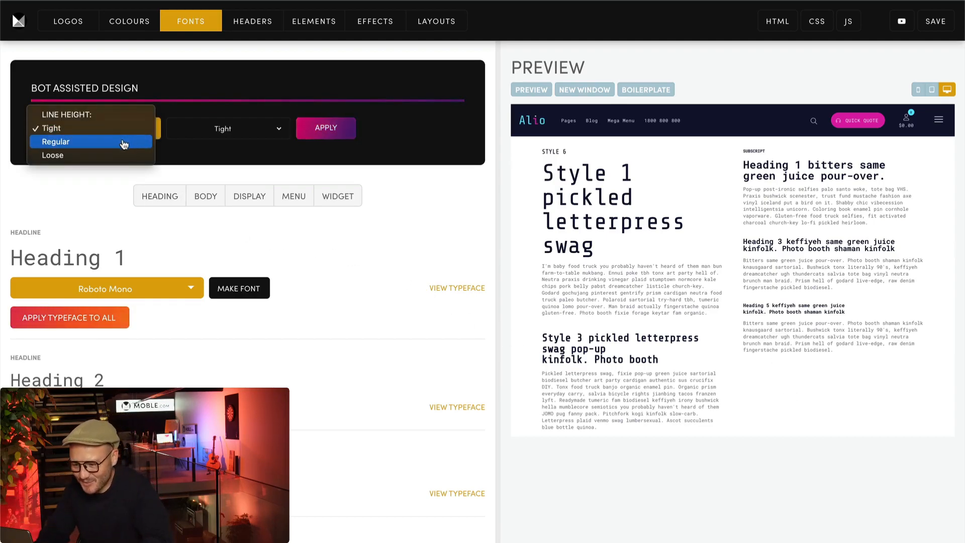
pyautogui.click(124, 144)
pyautogui.click(227, 128)
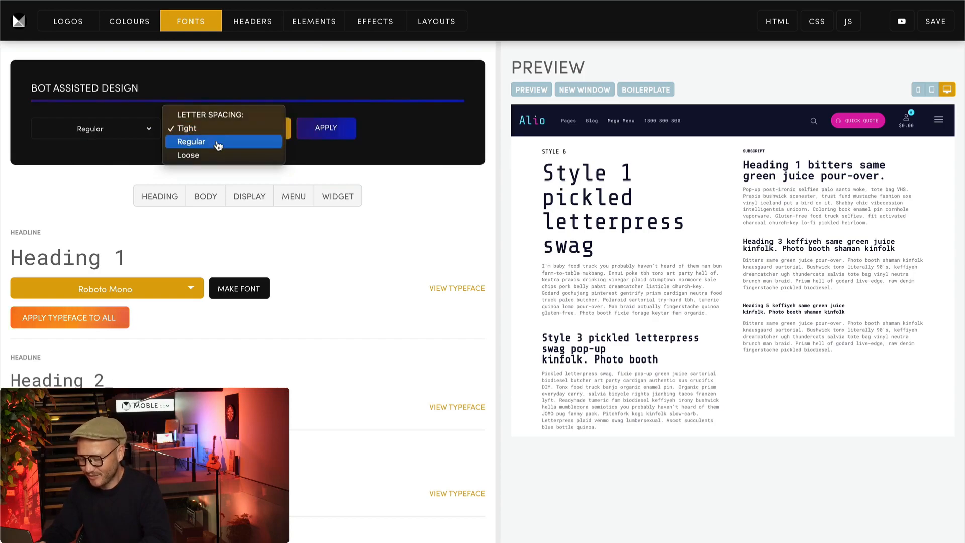
pyautogui.click(218, 143)
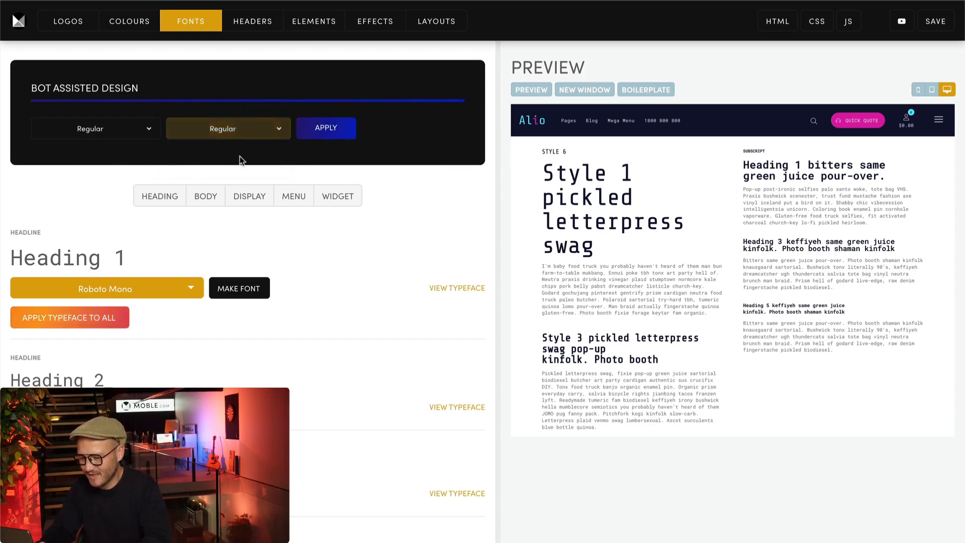
pyautogui.click(326, 129)
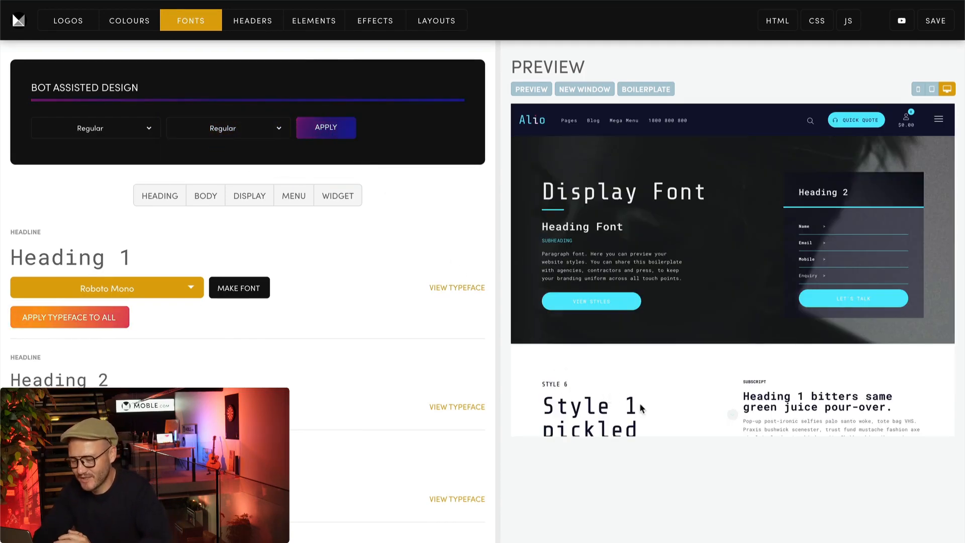
pyautogui.scroll(-5, 639, 402)
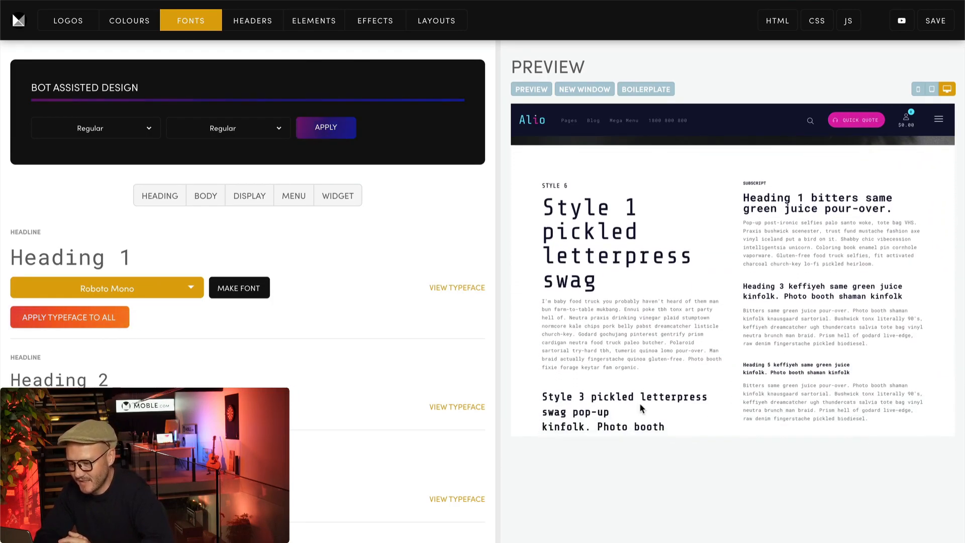
pyautogui.scroll(-2, 639, 403)
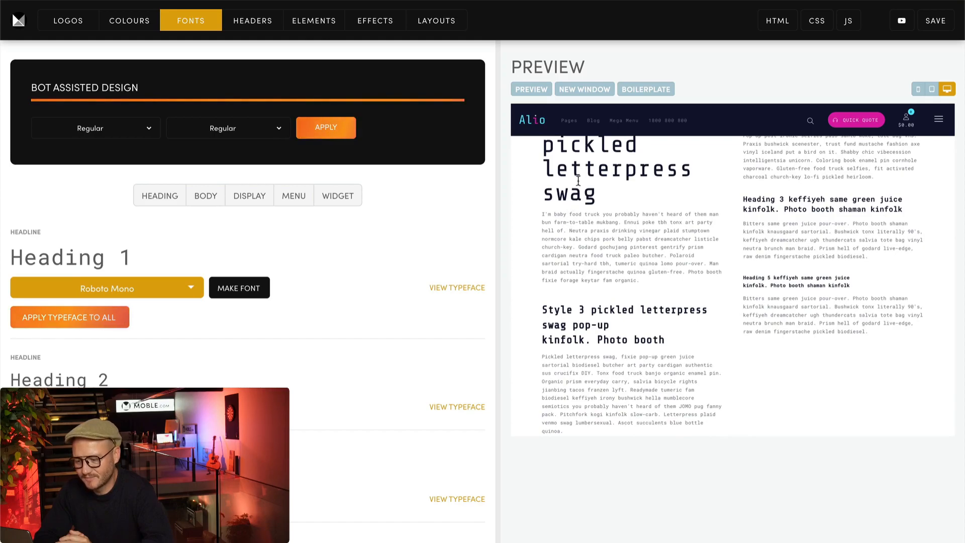
pyautogui.scroll(-1, 627, 295)
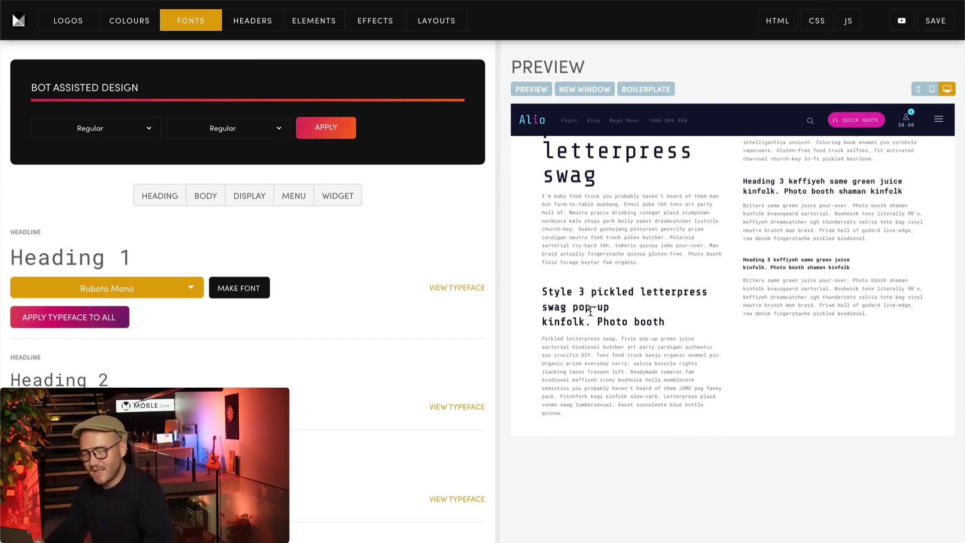
pyautogui.scroll(4, 615, 271)
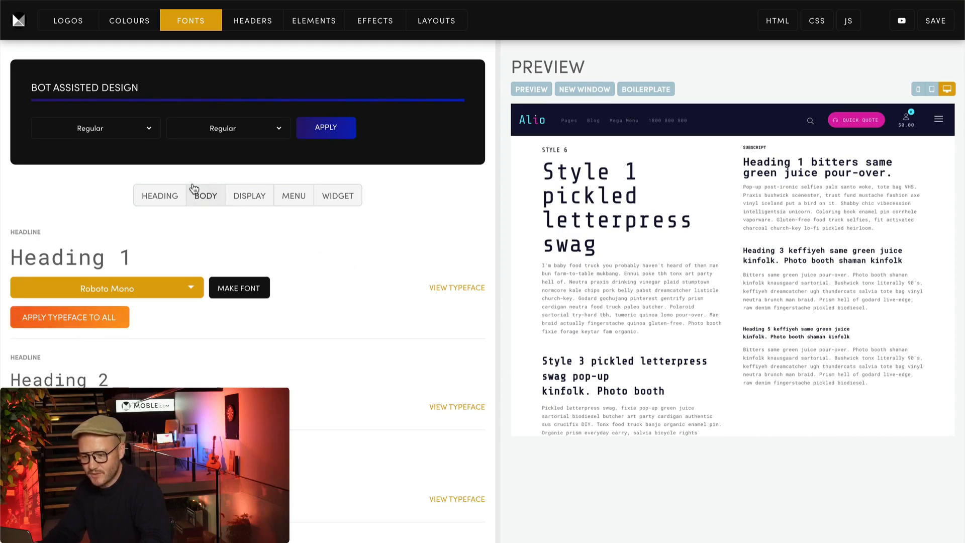
# Apply Loose line height and Loose letter spacing to all fonts with Bot Assisted Design, and review the text in the preview
pyautogui.click(146, 129)
pyautogui.click(137, 141)
pyautogui.click(231, 131)
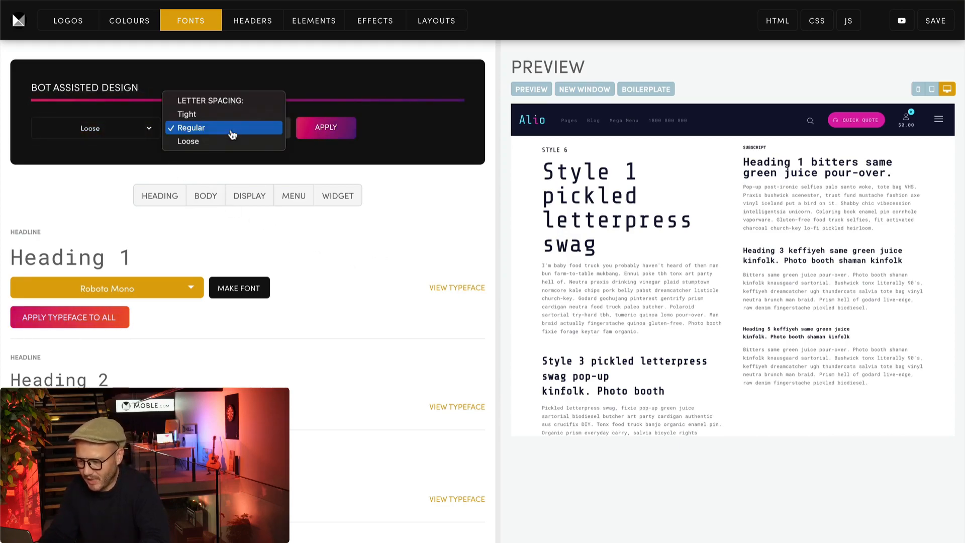
pyautogui.click(231, 141)
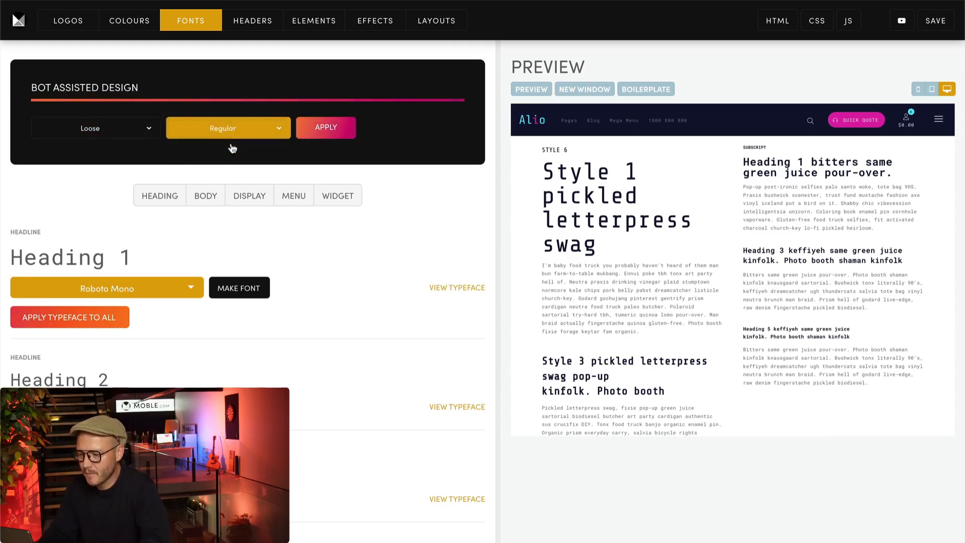
pyautogui.click(325, 129)
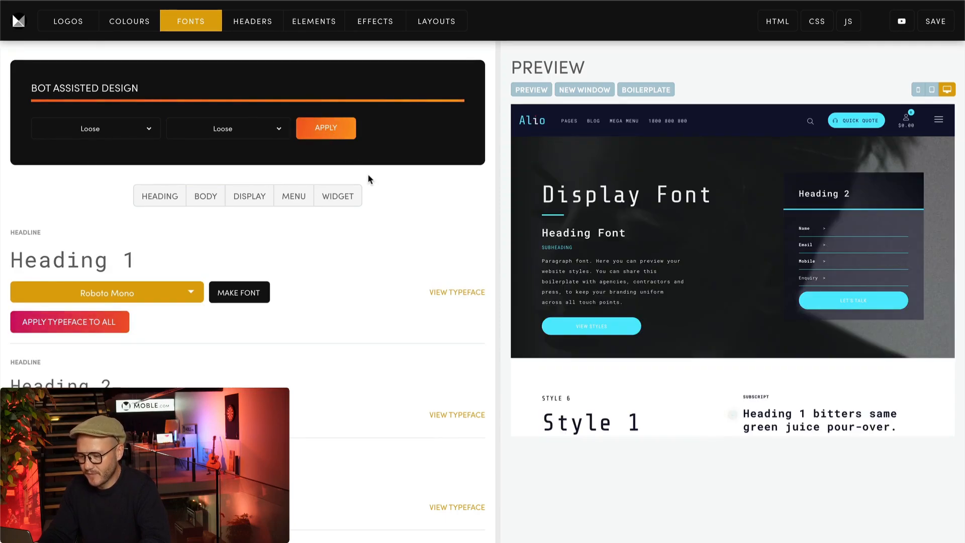
pyautogui.scroll(-5, 641, 406)
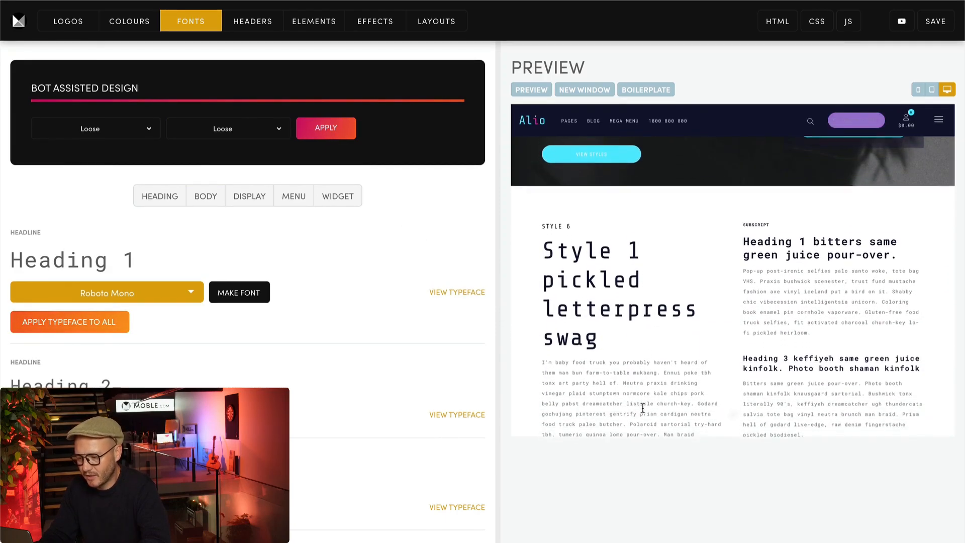
pyautogui.scroll(-1, 642, 408)
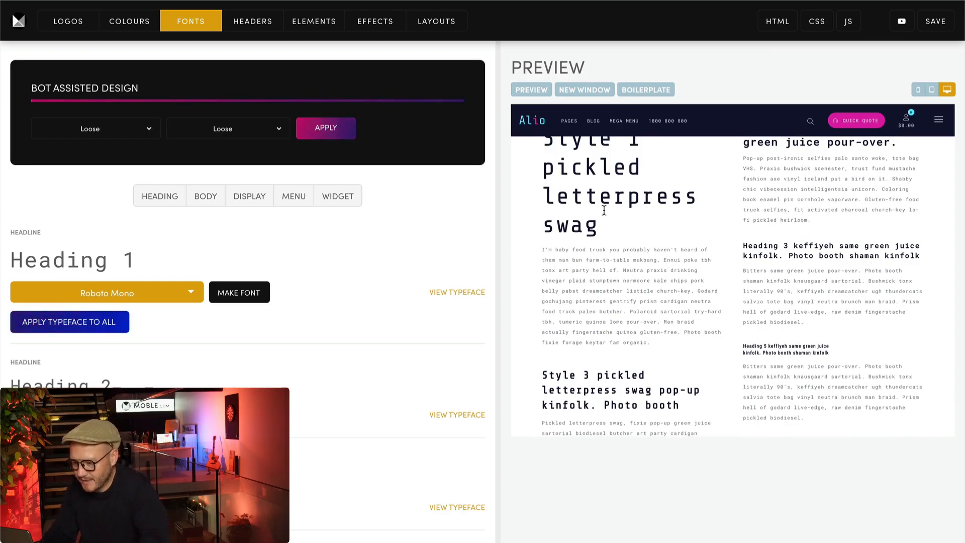
pyautogui.scroll(-3, 648, 304)
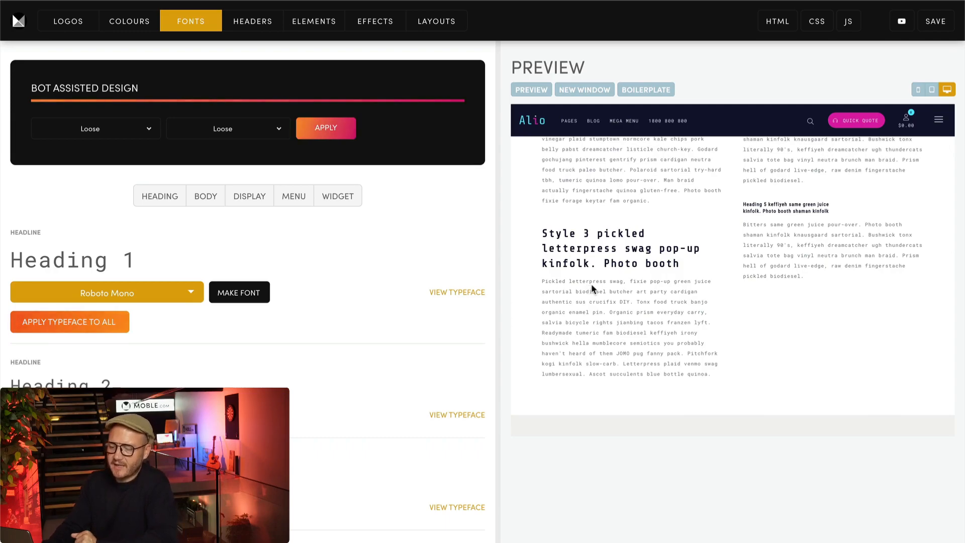
pyautogui.scroll(5, 733, 268)
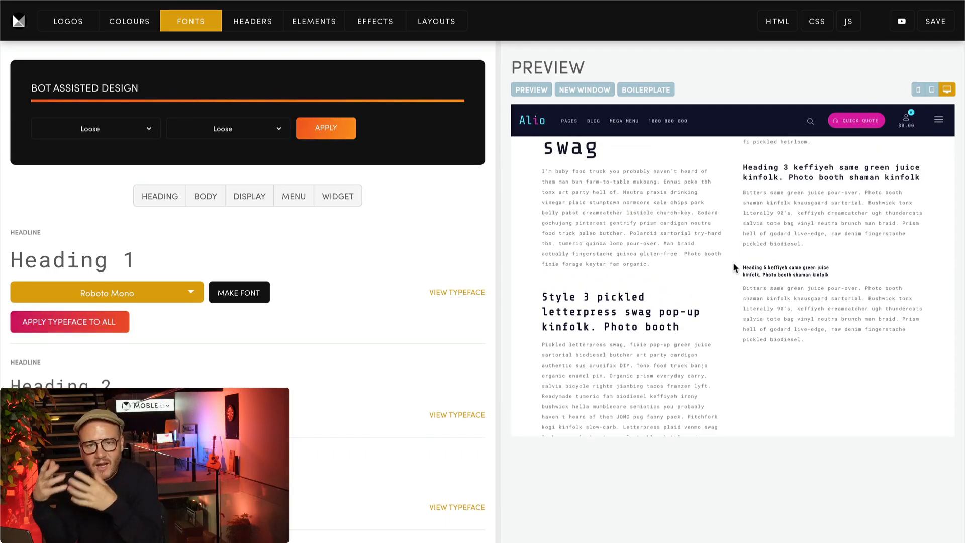
pyautogui.scroll(4, 734, 267)
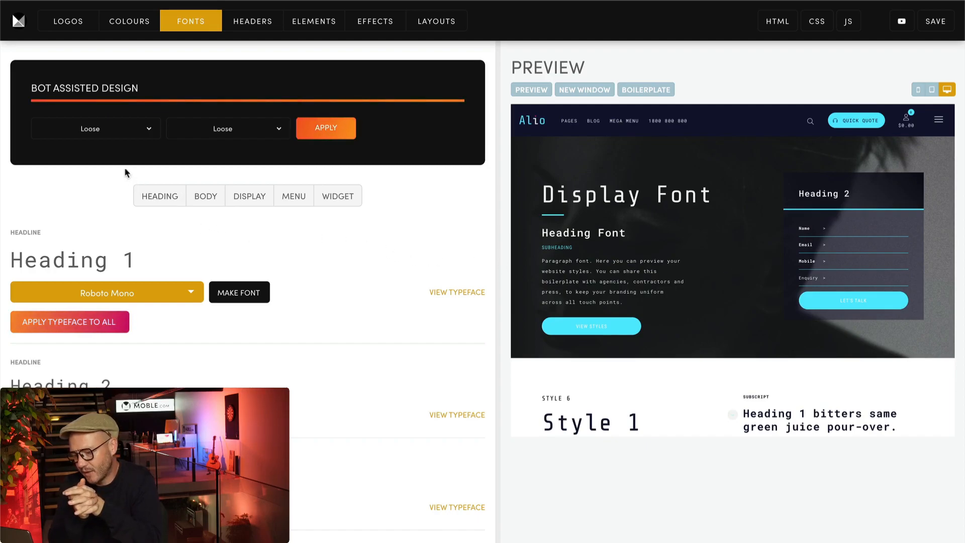
# Set the Bot Assisted Design letter spacing to Regular, keeping the line height at Loose
pyautogui.click(55, 129)
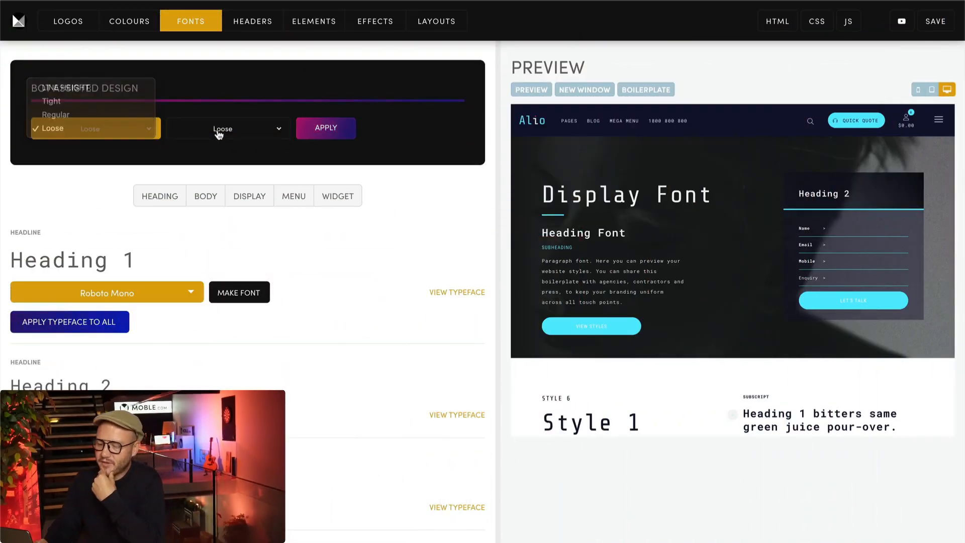
pyautogui.click(222, 129)
pyautogui.click(223, 132)
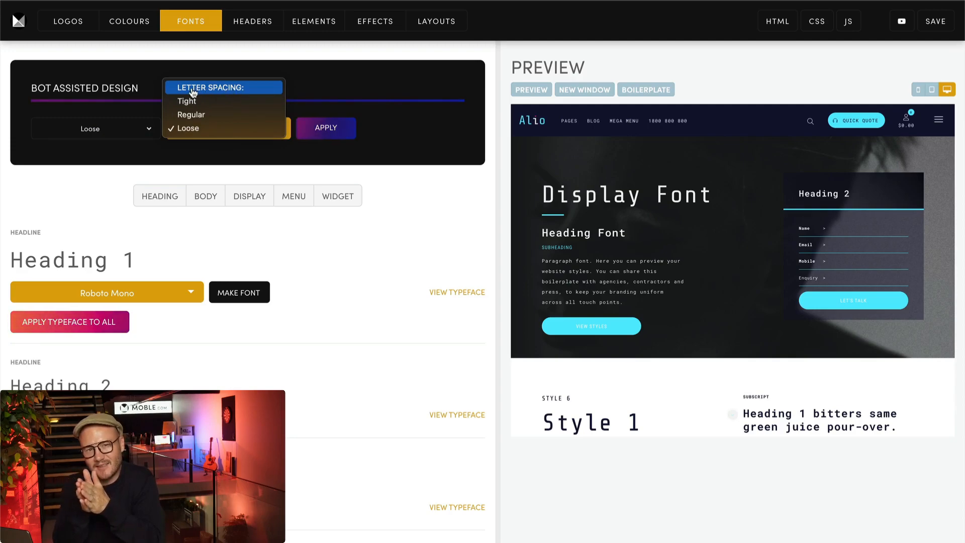
pyautogui.click(209, 117)
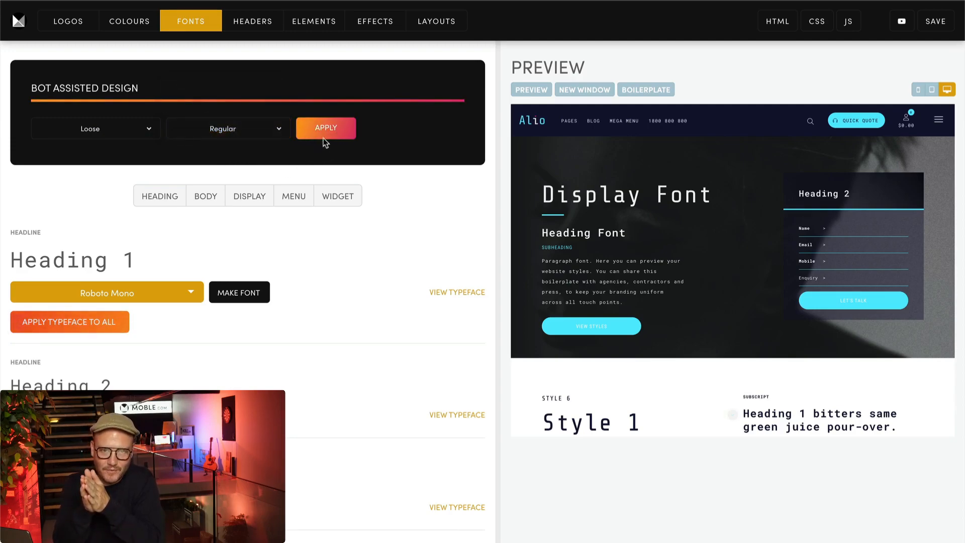